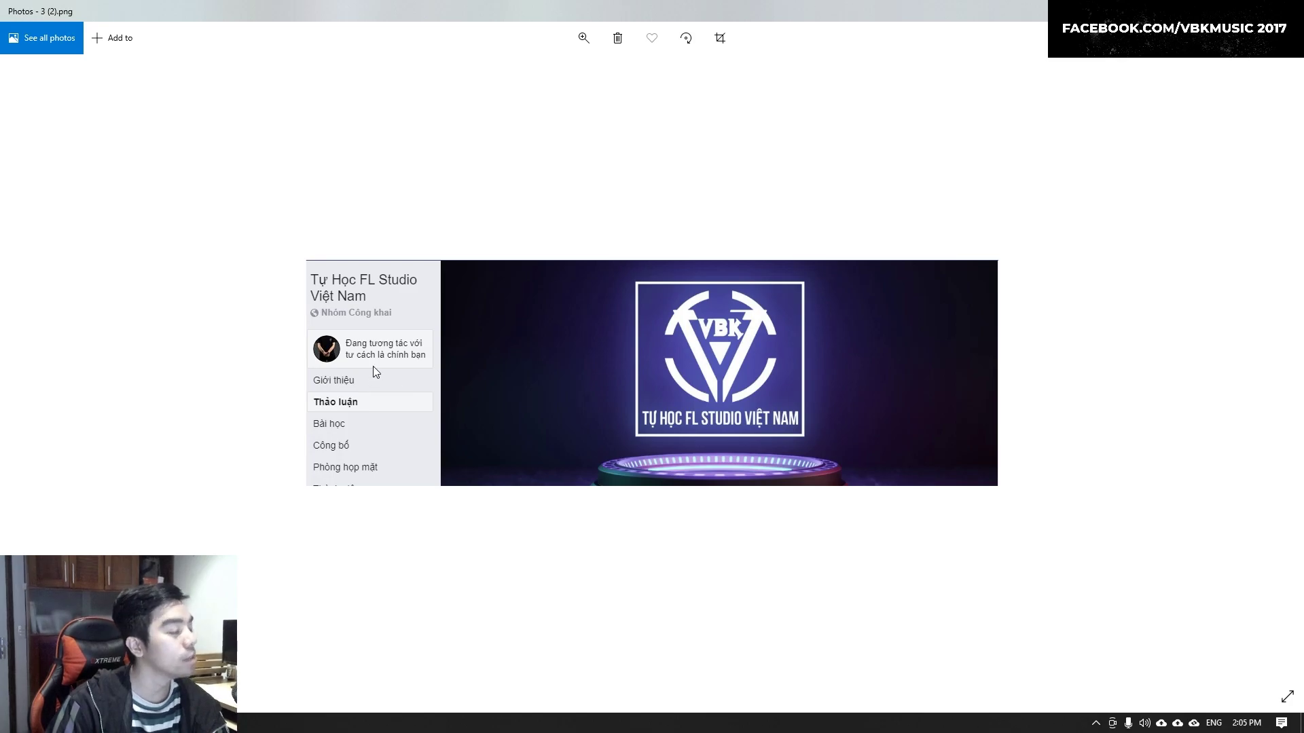
Page through the VBK promotional images up to the basic music theory DVD graphic, then close the photo viewer.
{"action": "key", "text": "Right"}
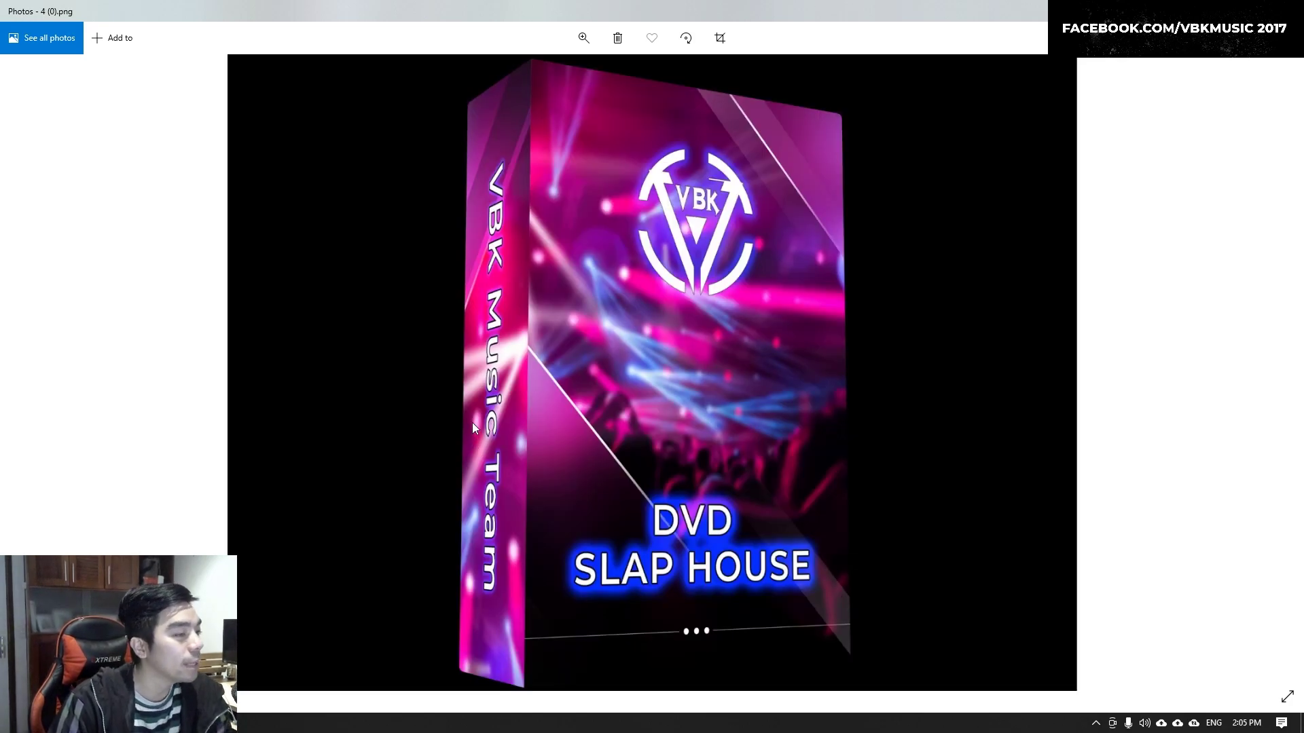
{"action": "key", "text": "Right"}
{"action": "key", "text": "Right"}
{"action": "key", "text": "Right"}
{"action": "key", "text": "Right"}
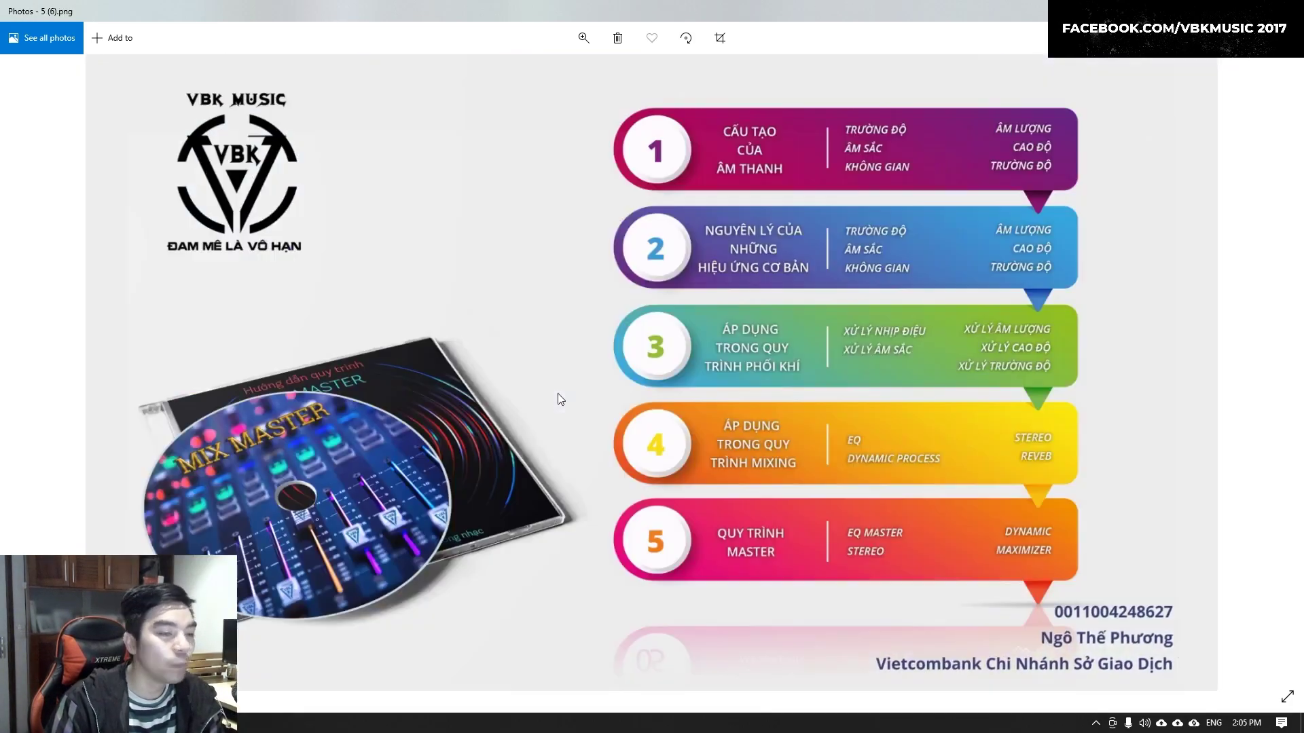
{"action": "key", "text": "Right"}
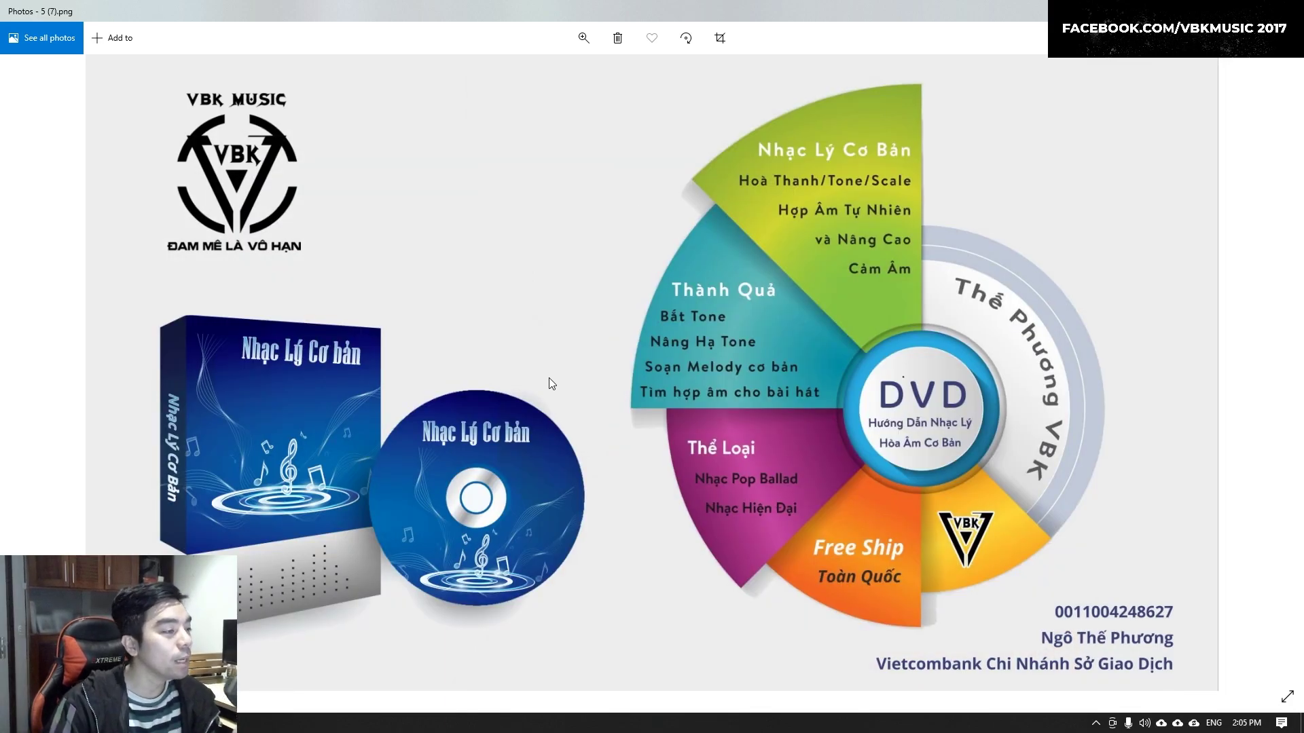
{"action": "left_click", "coordinate": [1288, 11]}
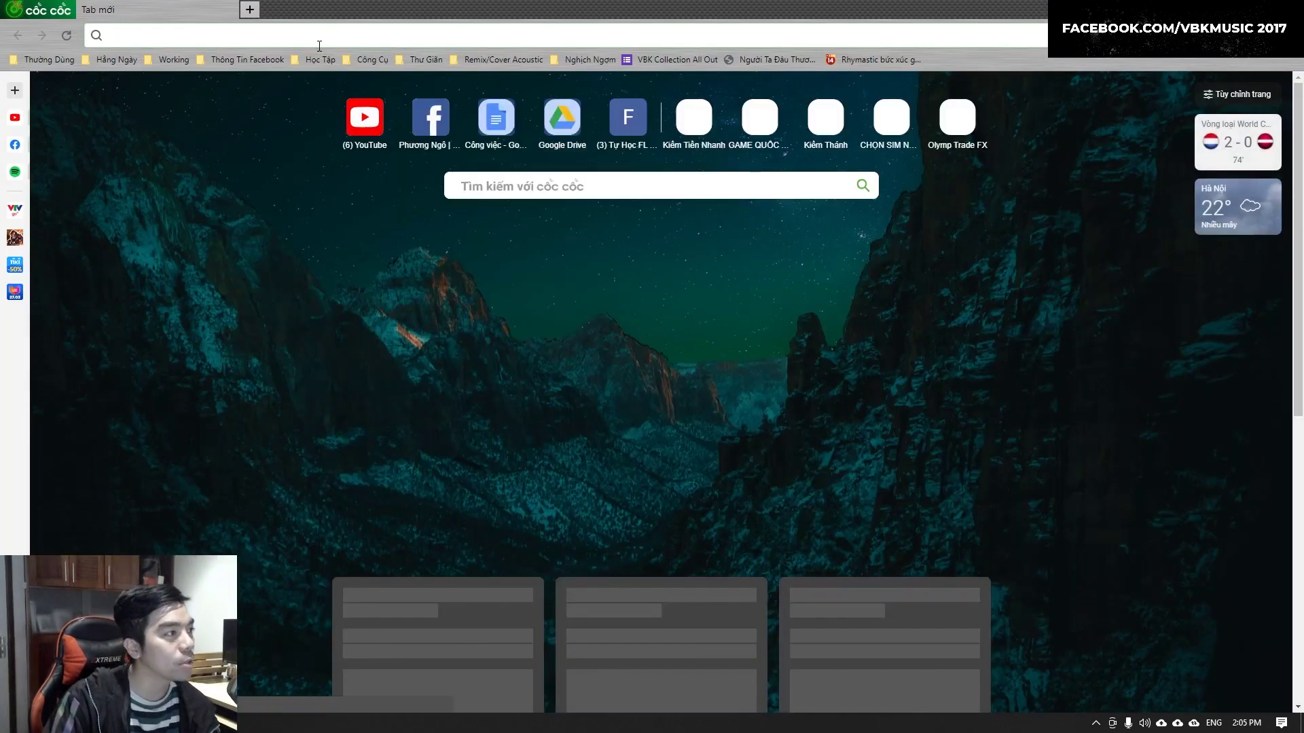
Search the web for "cymatics diablo".
{"action": "left_click", "coordinate": [320, 38]}
{"action": "type", "text": "c"}
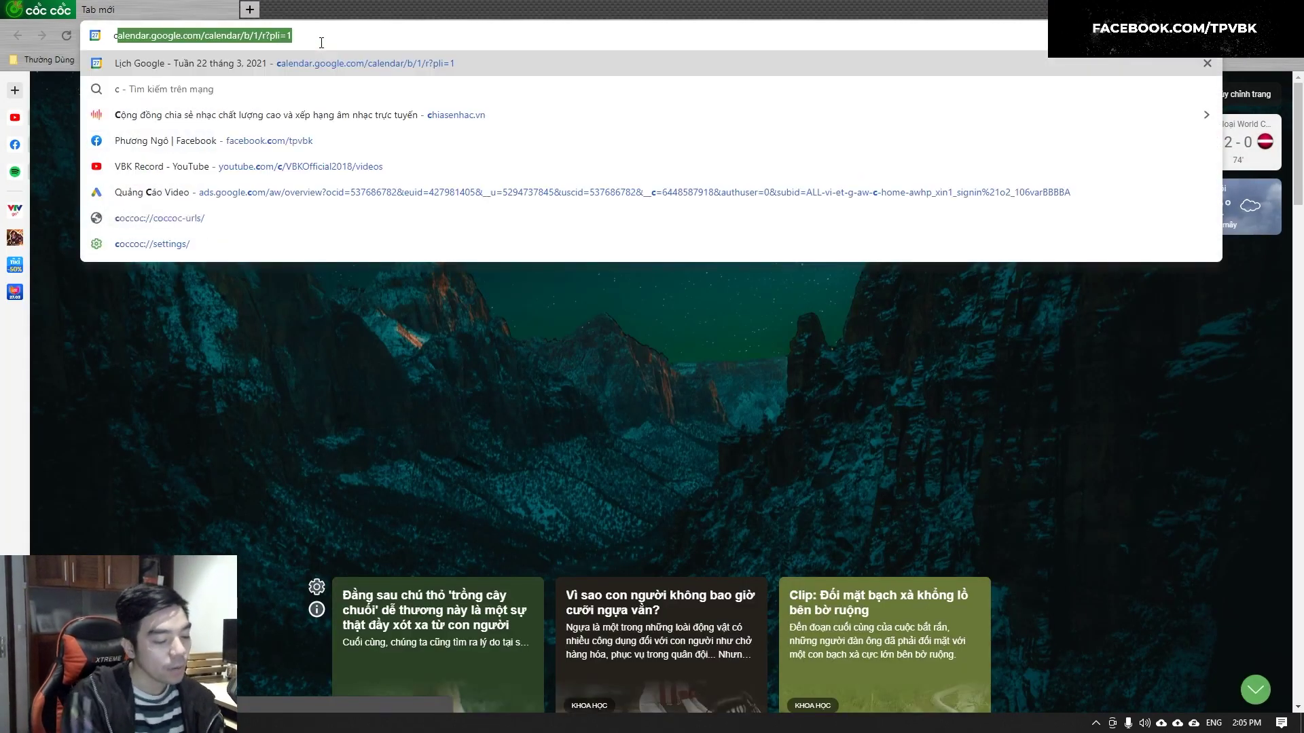
{"action": "type", "text": "ymatics dia"}
{"action": "key", "text": "Return"}
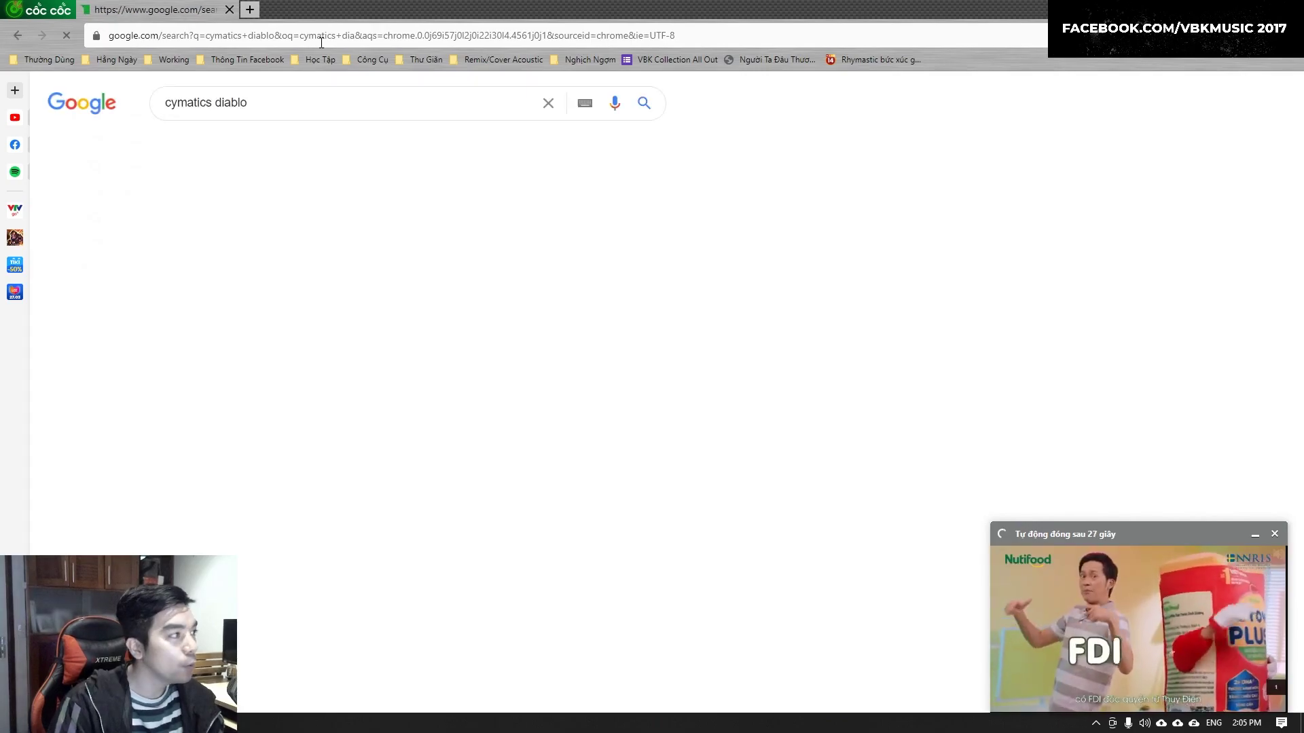
Look up the English-to-Vietnamese translation of "diablo" in a new browser tab.
{"action": "double_click", "coordinate": [231, 103]}
{"action": "key", "text": "ctrl+t"}
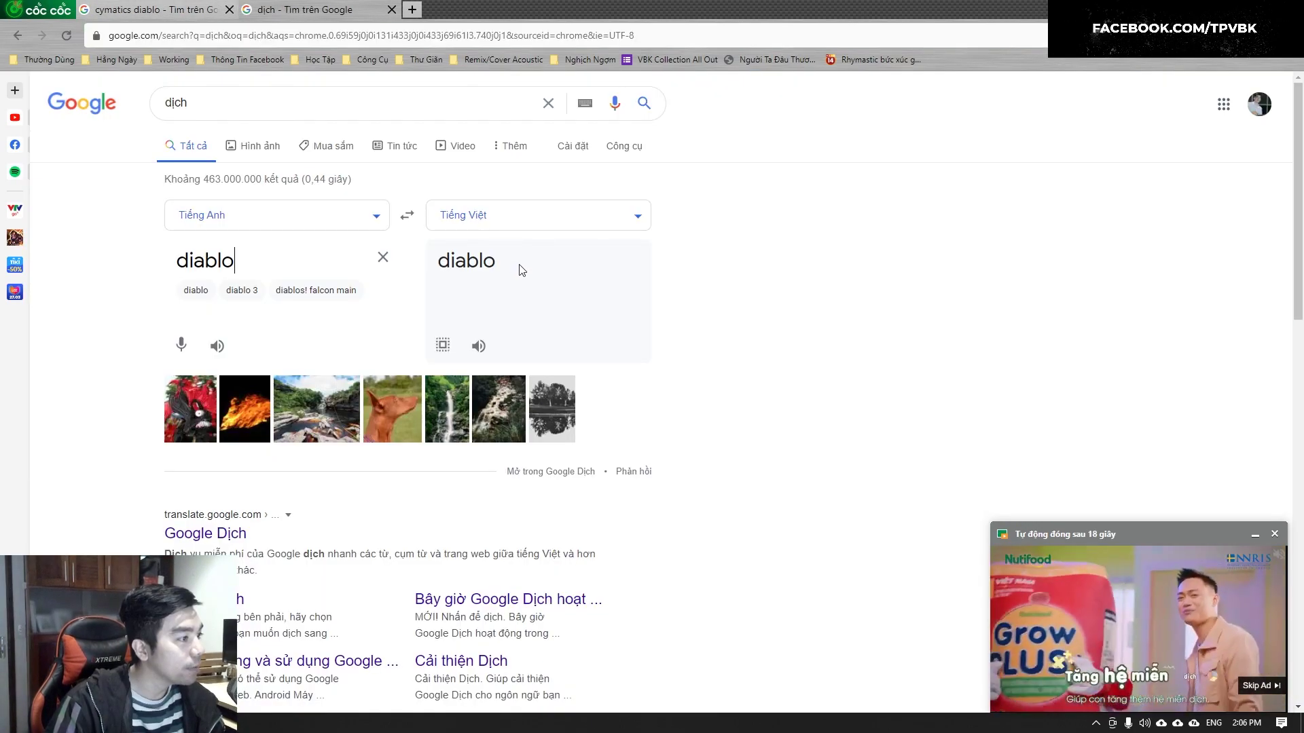
{"action": "left_click", "coordinate": [528, 273]}
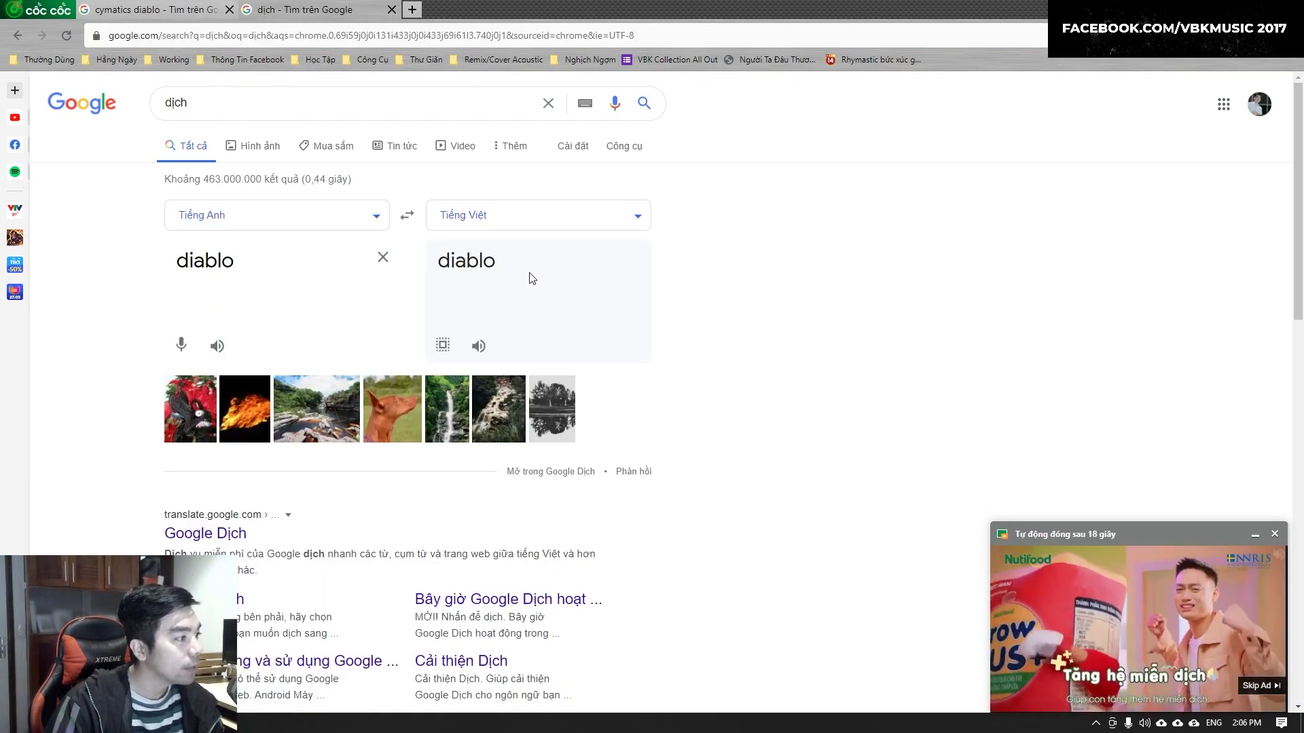
{"action": "scroll", "coordinate": [514, 439], "scroll_direction": "down", "scroll_amount": 4}
{"action": "scroll", "coordinate": [258, 170], "scroll_direction": "up", "scroll_amount": 4}
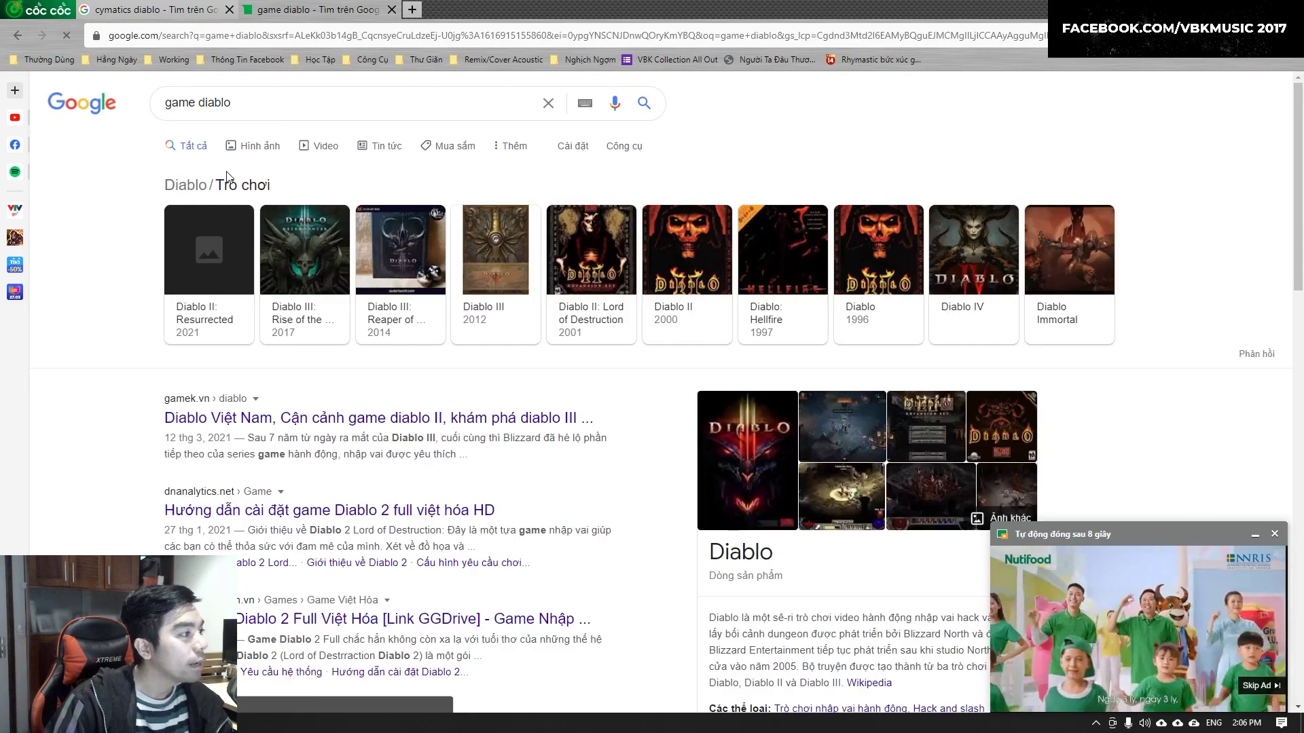
Browse the image results for "game diablo", then close that tab to return to the Cymatics search results.
{"action": "left_click", "coordinate": [258, 146]}
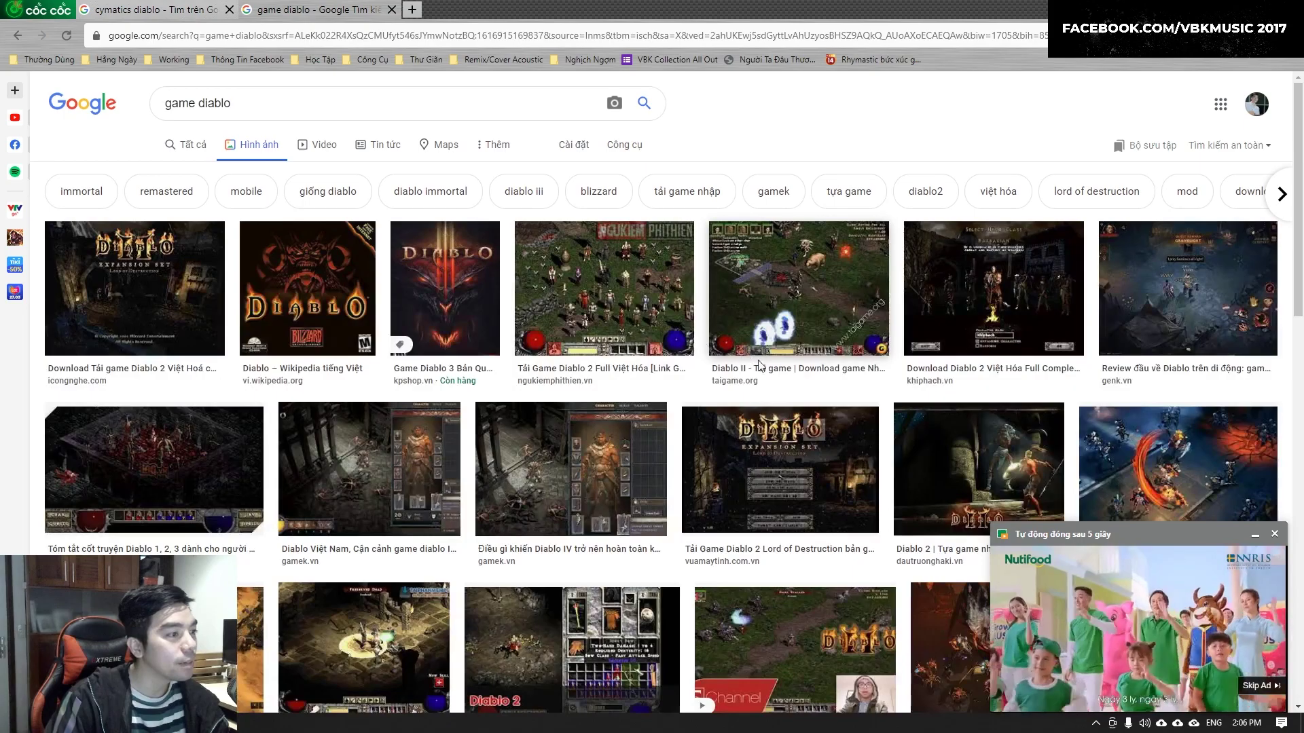
{"action": "scroll", "coordinate": [771, 412], "scroll_direction": "down", "scroll_amount": 10}
{"action": "scroll", "coordinate": [770, 413], "scroll_direction": "down", "scroll_amount": 3}
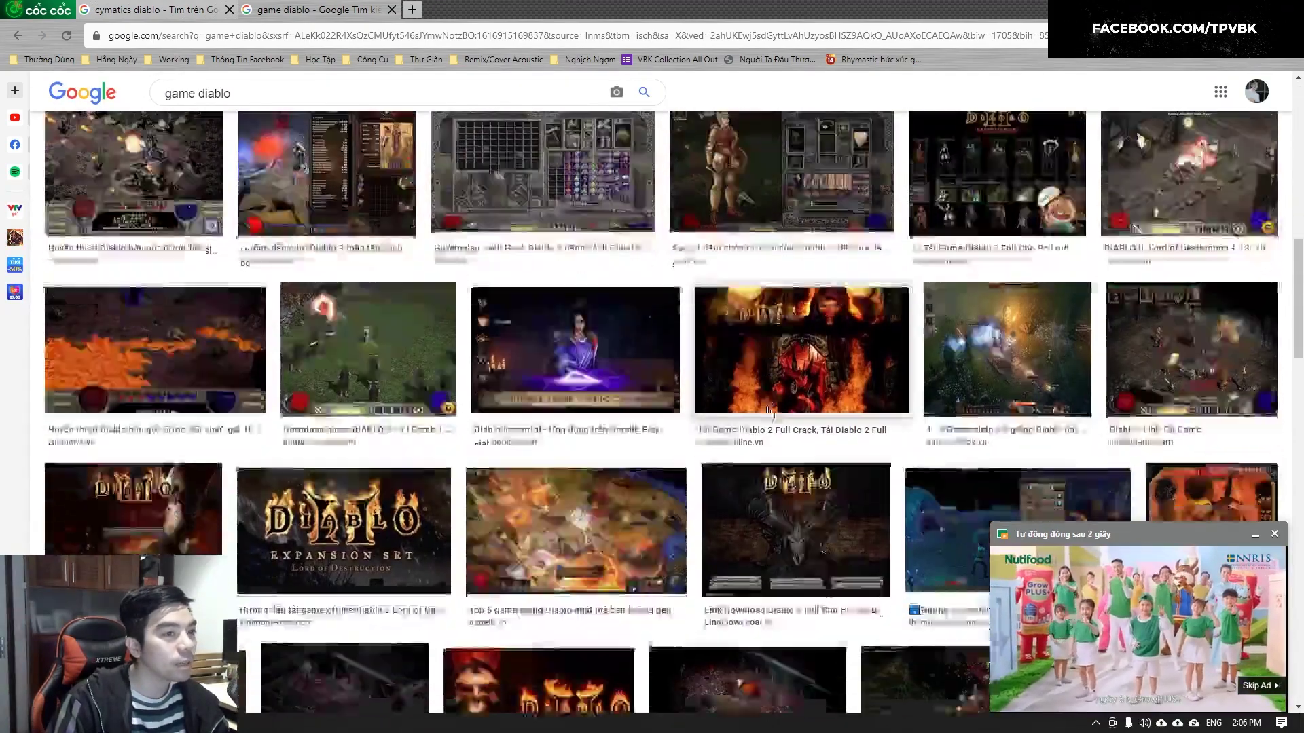
{"action": "scroll", "coordinate": [771, 412], "scroll_direction": "up", "scroll_amount": 4}
{"action": "left_click", "coordinate": [124, 8]}
{"action": "left_click", "coordinate": [380, 9]}
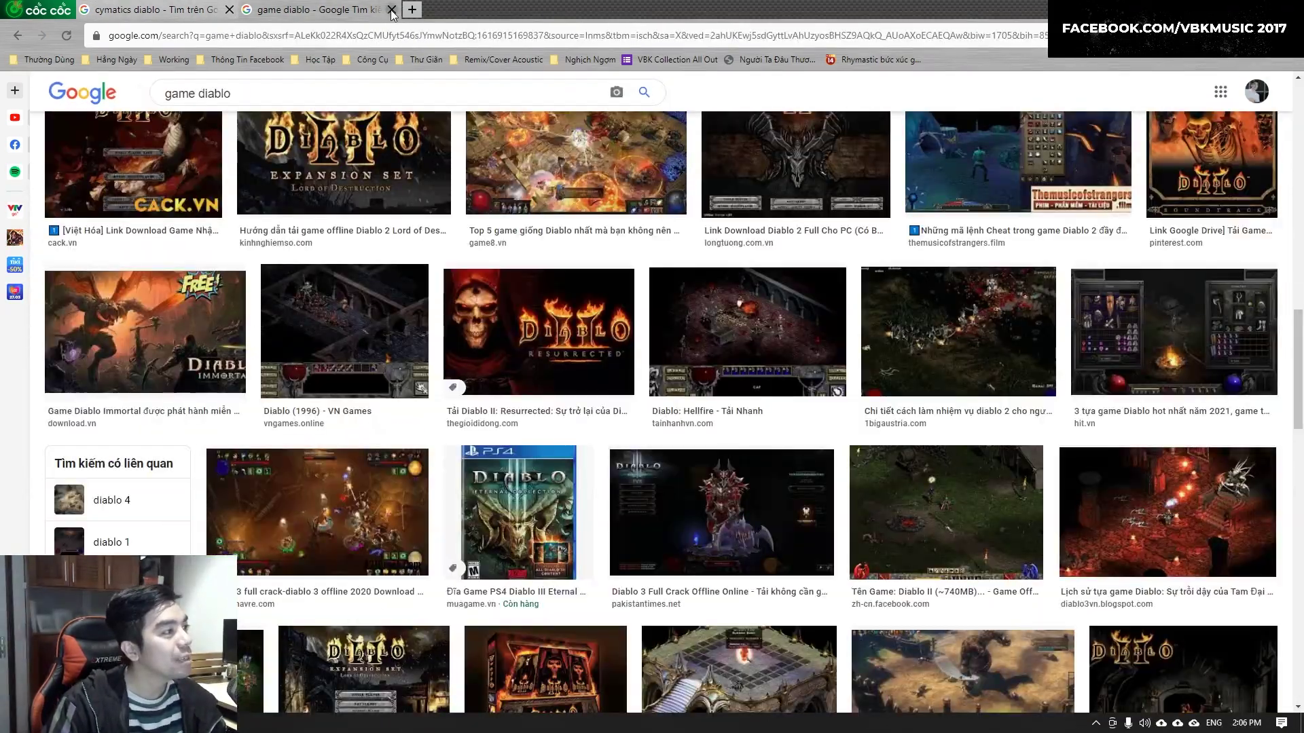
{"action": "left_click", "coordinate": [392, 10]}
{"action": "left_click", "coordinate": [745, 336]}
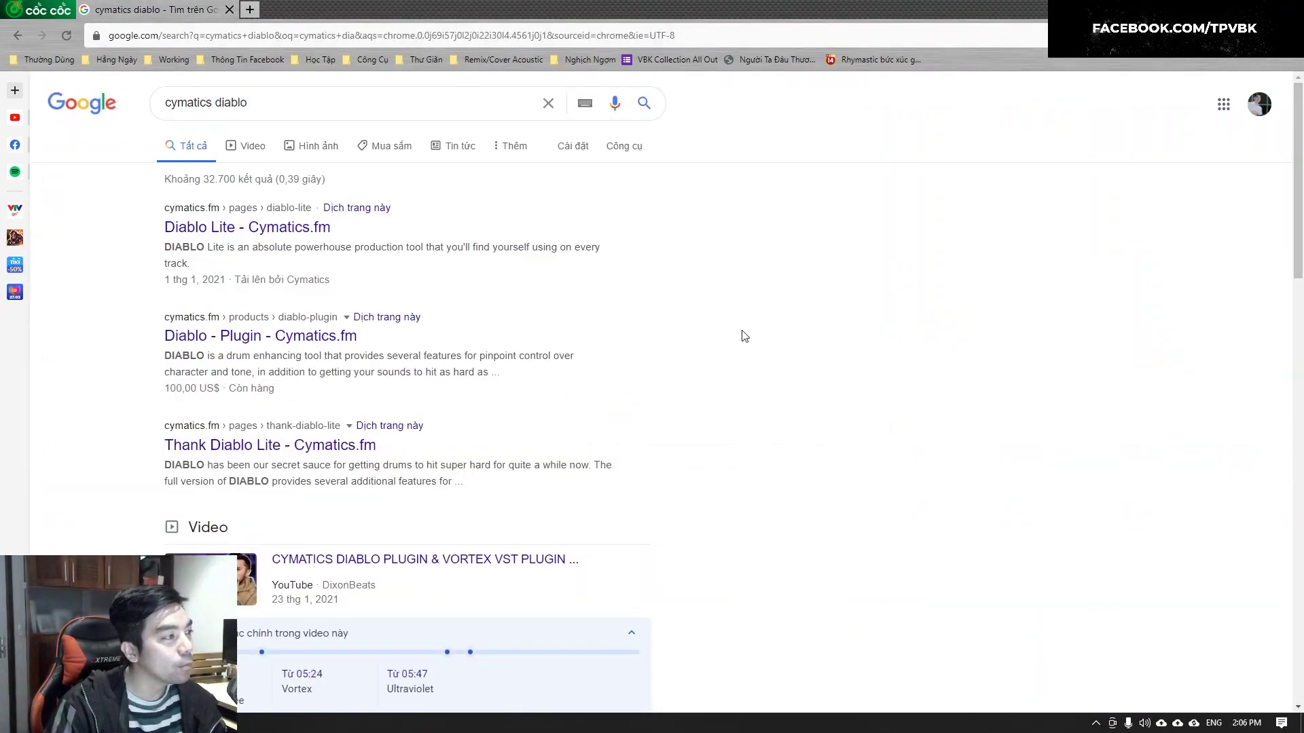
Open the Diablo Lite page on Cymatics.fm and read its description through to the overview video.
{"action": "left_click", "coordinate": [228, 234]}
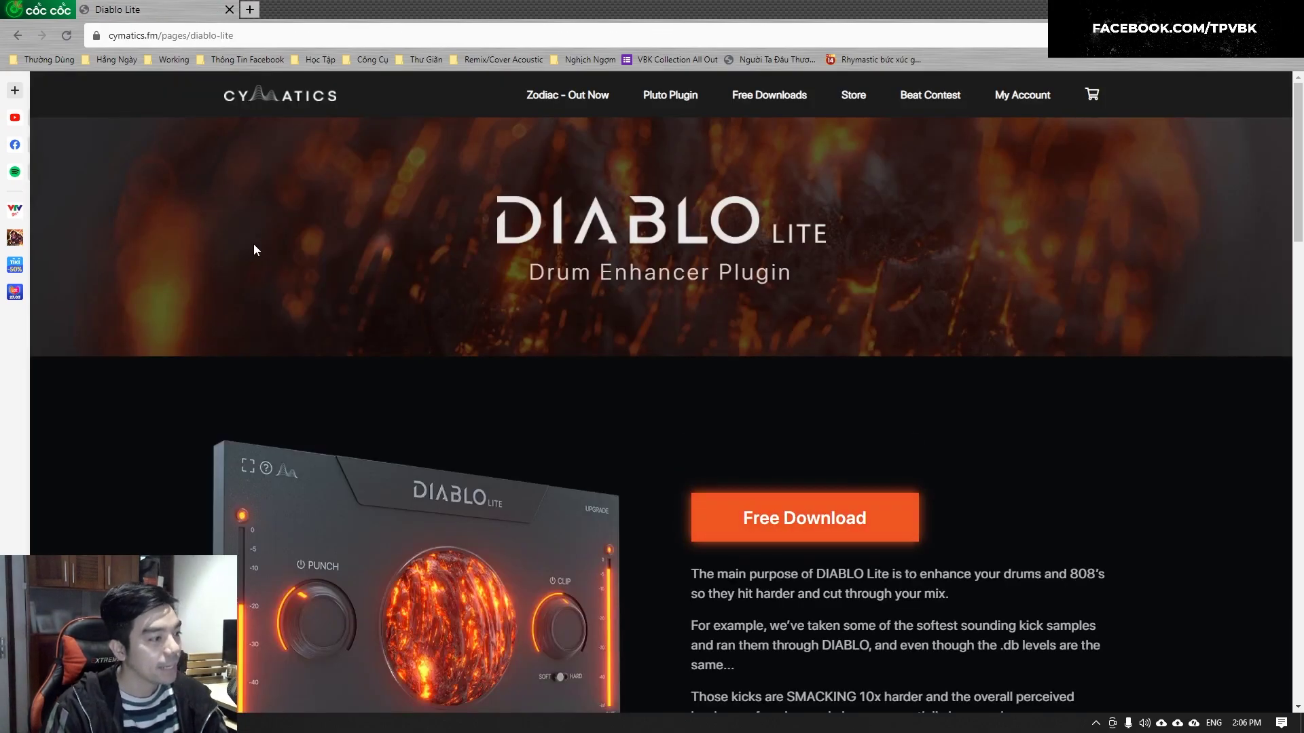
{"action": "scroll", "coordinate": [285, 250], "scroll_direction": "down", "scroll_amount": 1}
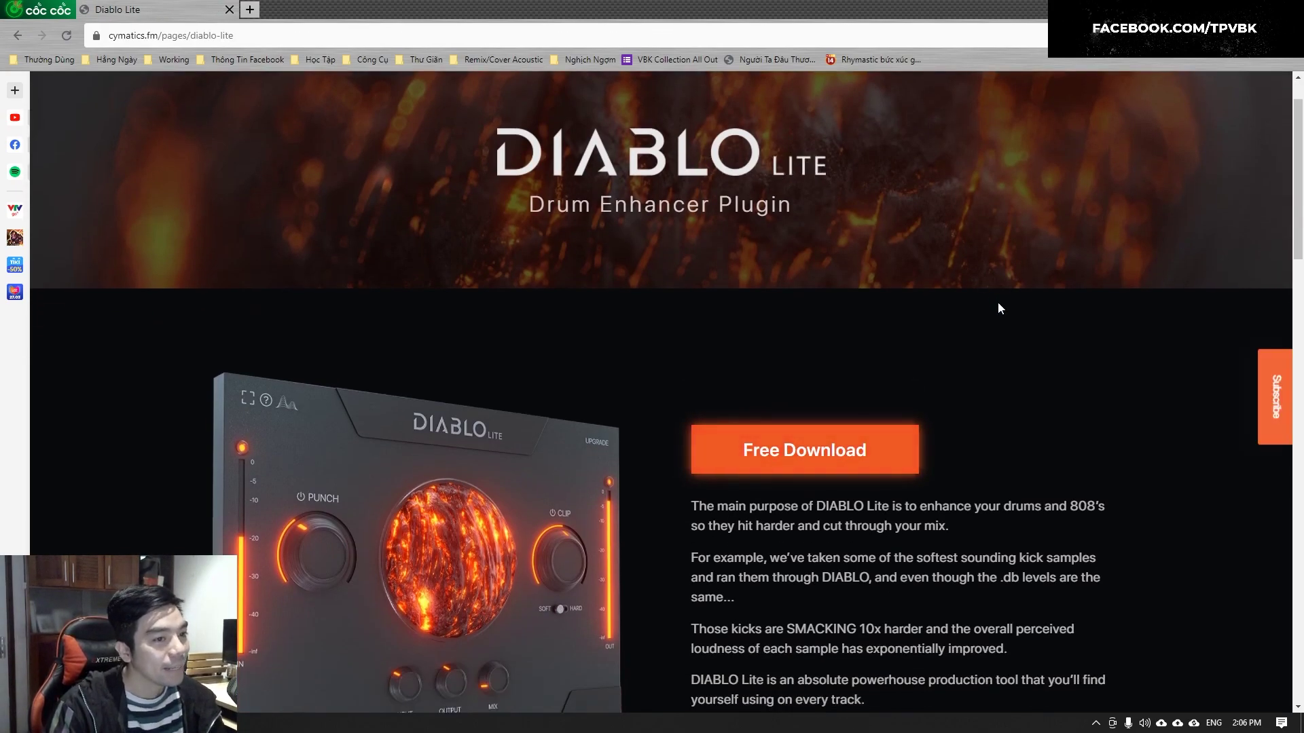
{"action": "scroll", "coordinate": [806, 280], "scroll_direction": "down", "scroll_amount": 8}
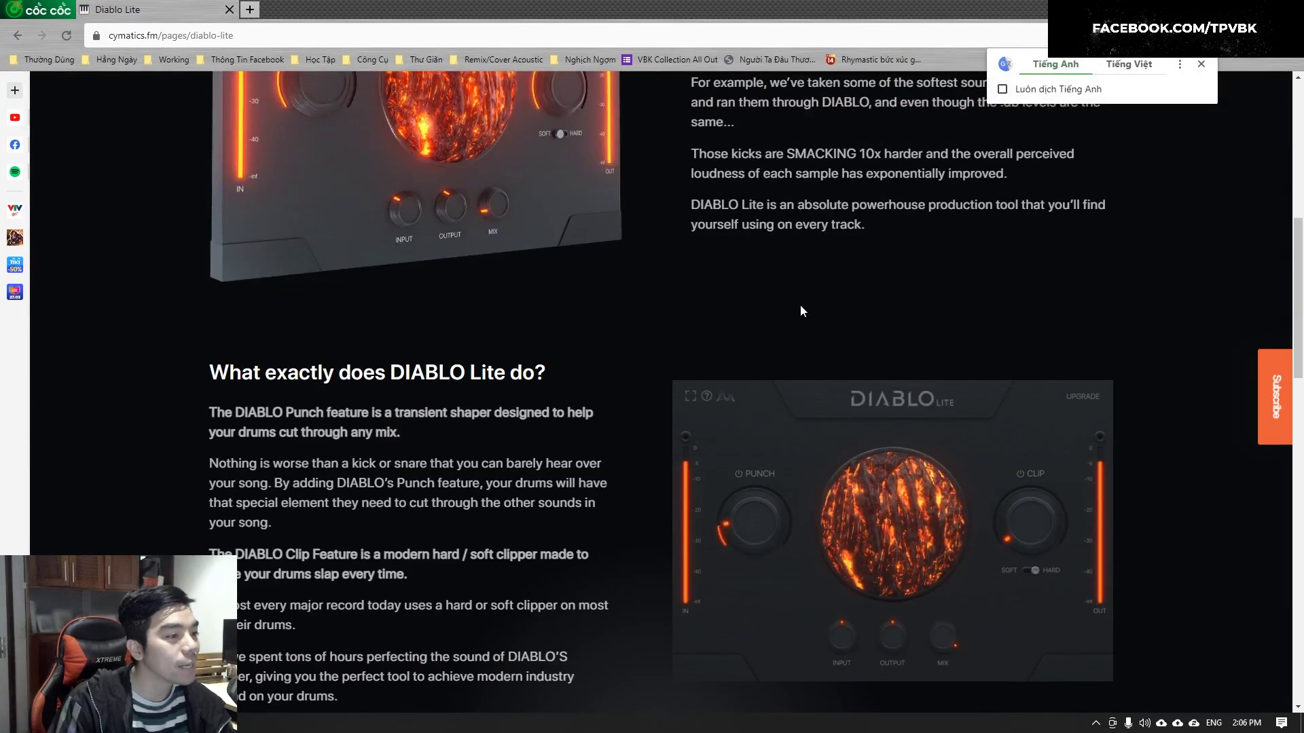
{"action": "scroll", "coordinate": [800, 305], "scroll_direction": "down", "scroll_amount": 4}
{"action": "scroll", "coordinate": [800, 305], "scroll_direction": "down", "scroll_amount": 10}
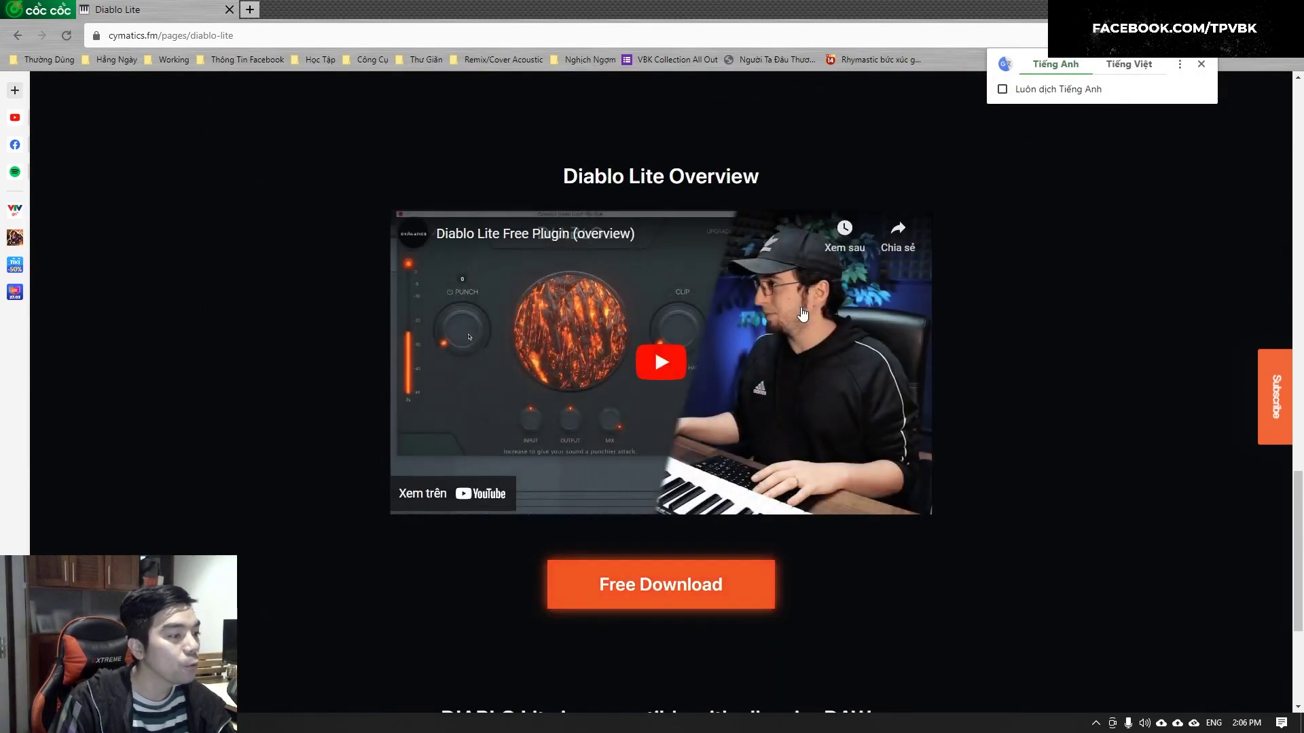
Submit the Diablo Lite free download form with the saved contact details and download the Windows (v1.1) version.
{"action": "left_click", "coordinate": [692, 572]}
{"action": "left_click", "coordinate": [580, 365]}
{"action": "key", "text": "Down"}
{"action": "key", "text": "Return"}
{"action": "left_click", "coordinate": [720, 490]}
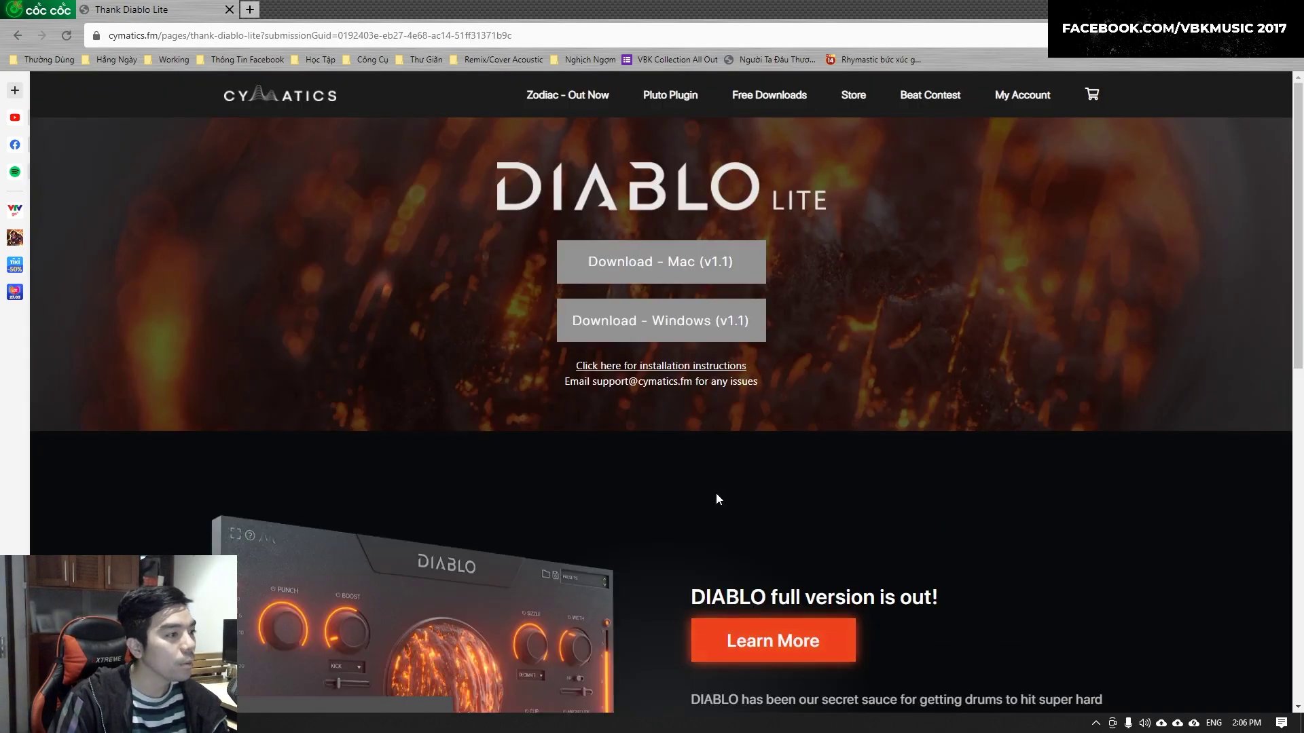
{"action": "left_click", "coordinate": [688, 327]}
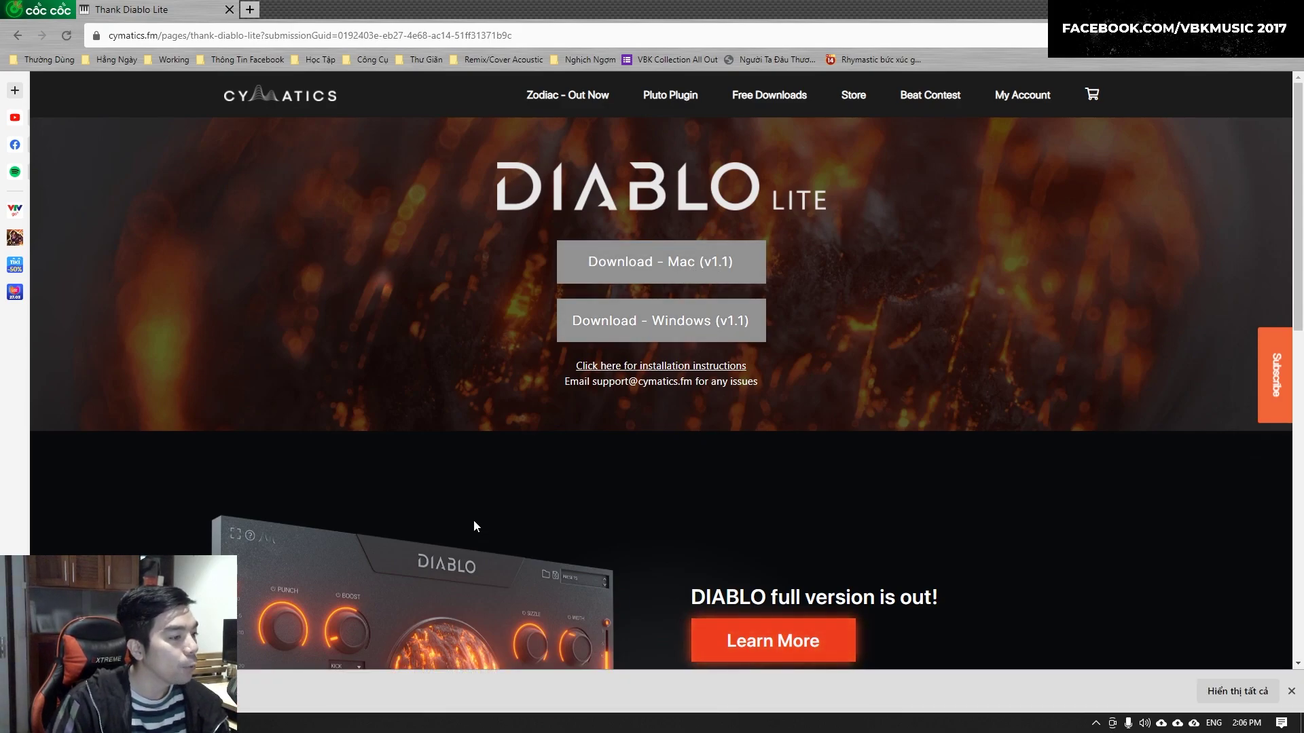
Open the product page of the full DIABLO version and look over its offer and description.
{"action": "scroll", "coordinate": [474, 526], "scroll_direction": "down", "scroll_amount": 4}
{"action": "left_click", "coordinate": [706, 380]}
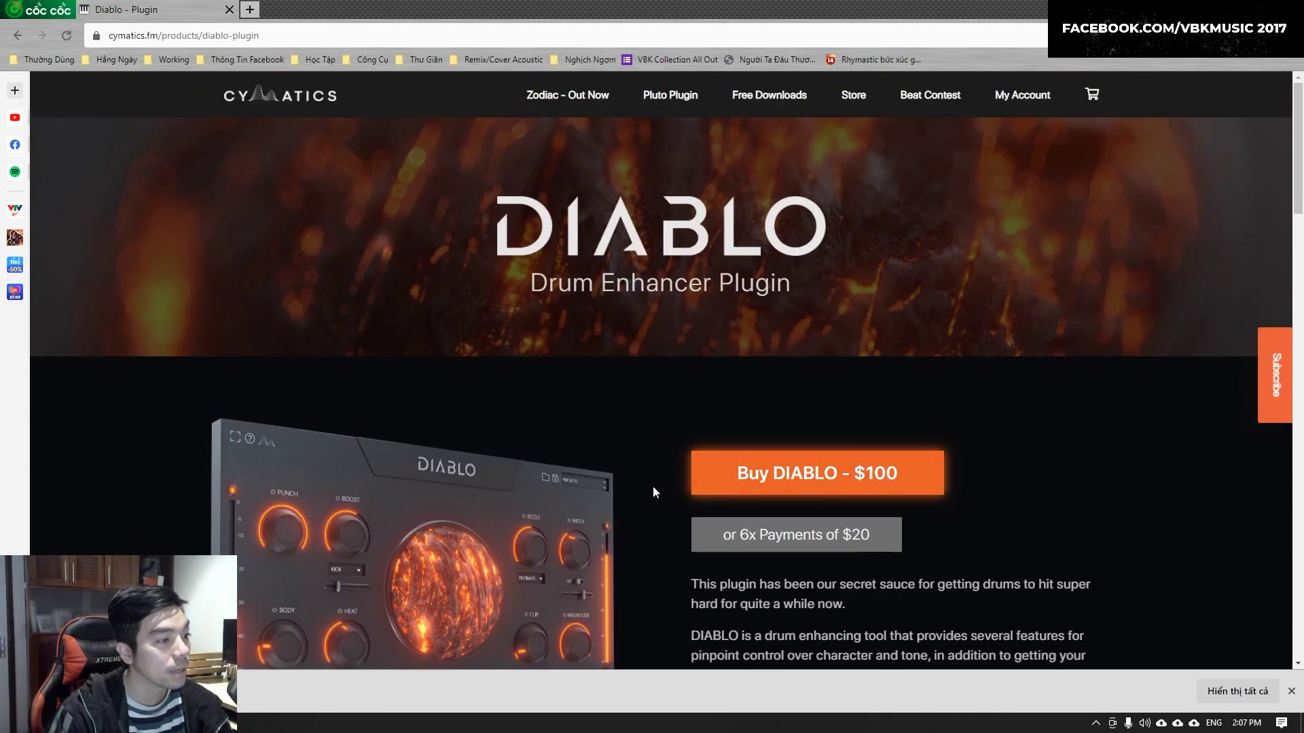
{"action": "scroll", "coordinate": [890, 486], "scroll_direction": "down", "scroll_amount": 1}
{"action": "scroll", "coordinate": [890, 485], "scroll_direction": "down", "scroll_amount": 2}
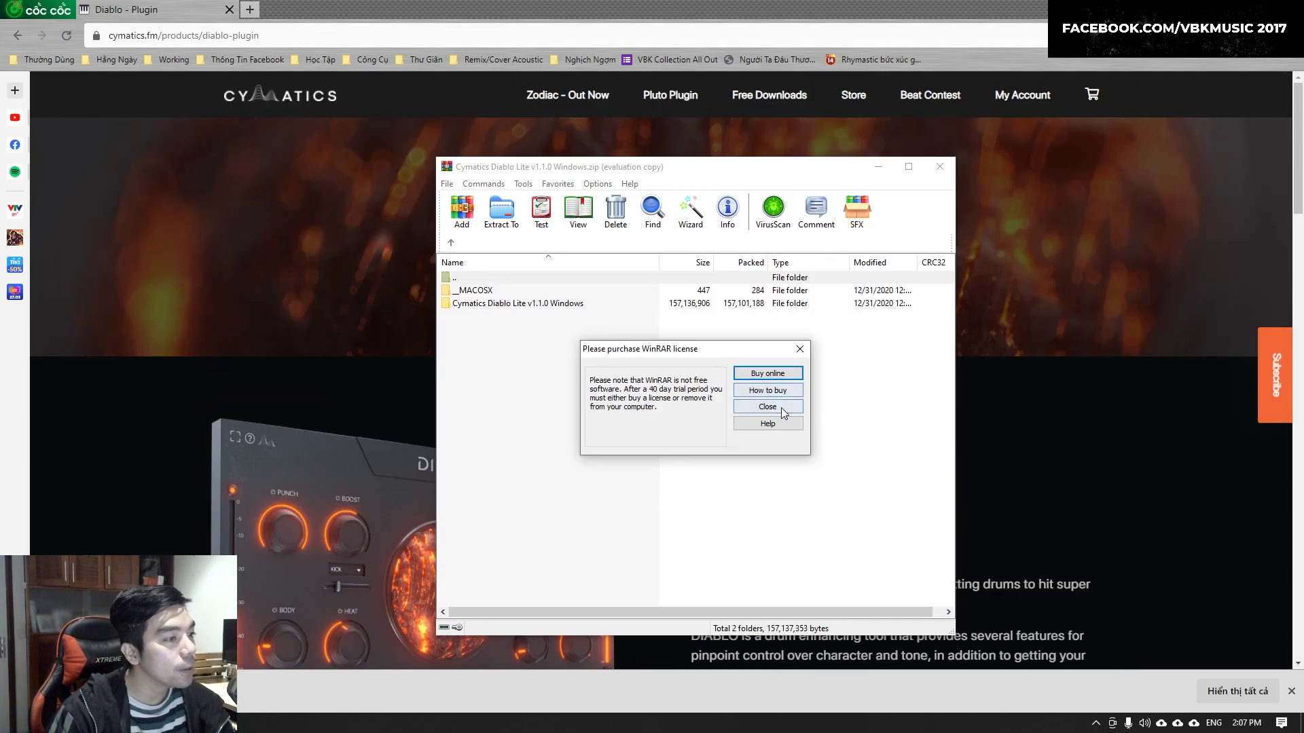
Run the Cymatics Diablo Lite v1.1.0 installer from the downloaded archive and accept its license agreement.
{"action": "left_click", "coordinate": [787, 410]}
{"action": "double_click", "coordinate": [499, 304]}
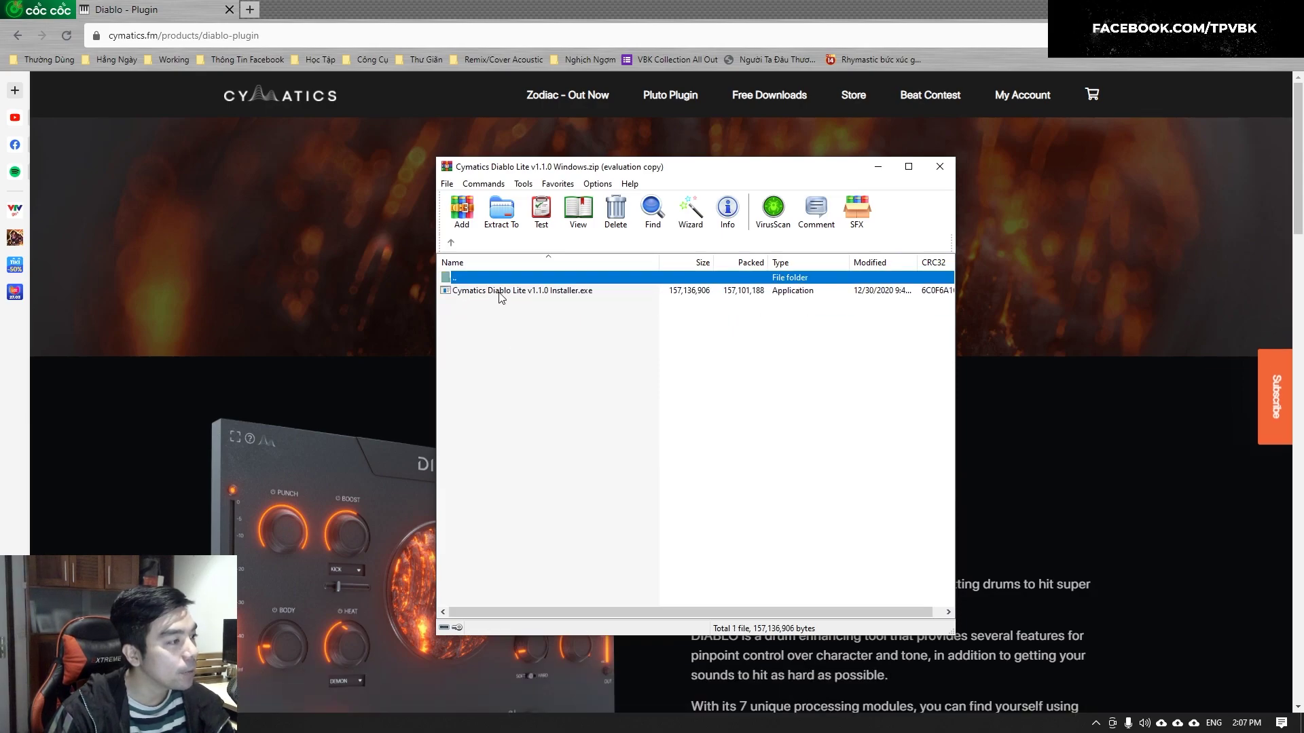
{"action": "double_click", "coordinate": [499, 292]}
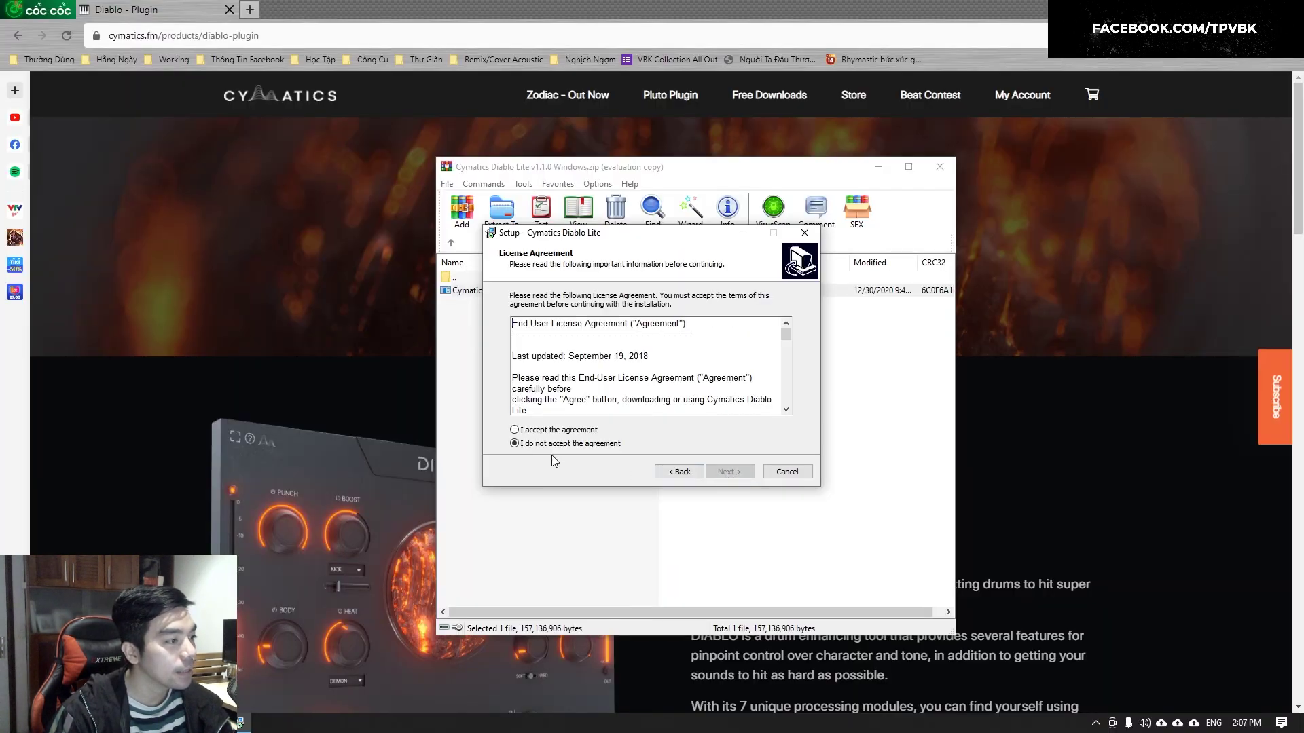
{"action": "left_click", "coordinate": [563, 430]}
{"action": "left_click", "coordinate": [729, 472]}
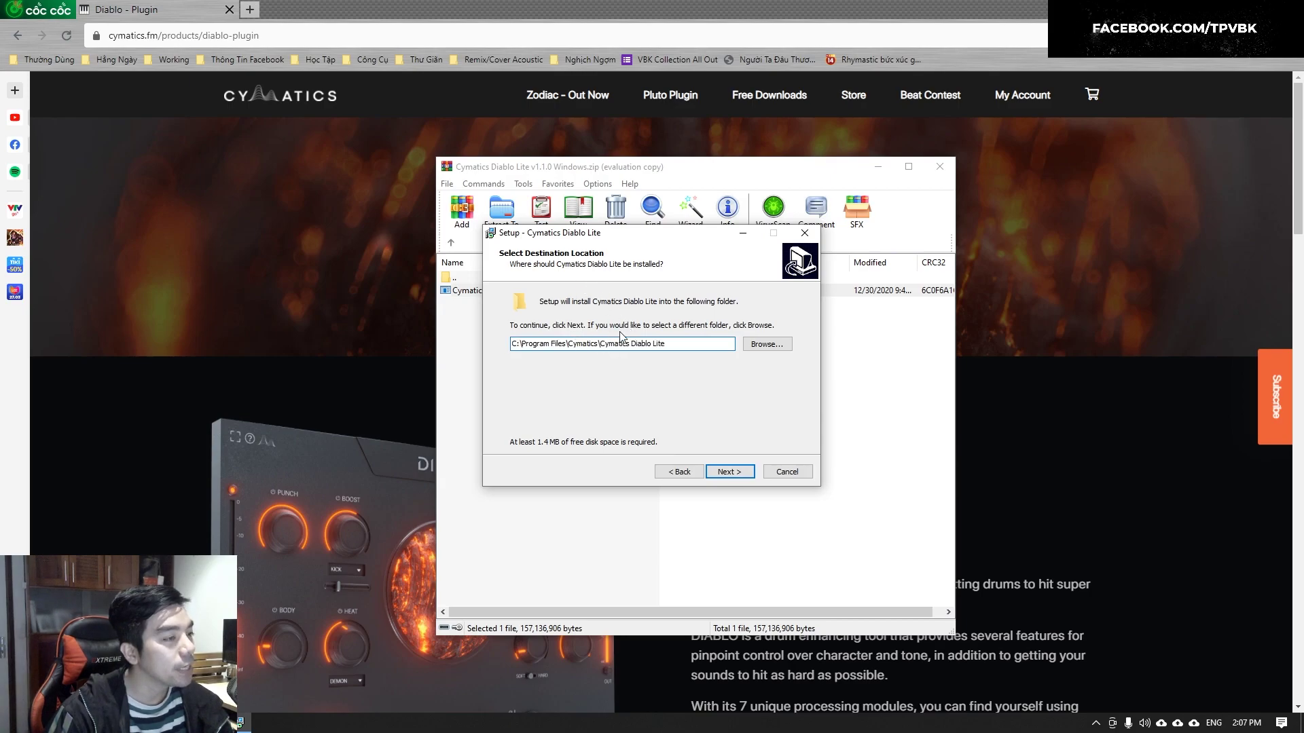
Keep C:\Program Files\Cymatics\Cymatics Diablo Lite as the destination and C:\Program Files\Steinberg\VstPlugins as the 64-bit VST2 directory.
{"action": "double_click", "coordinate": [694, 345]}
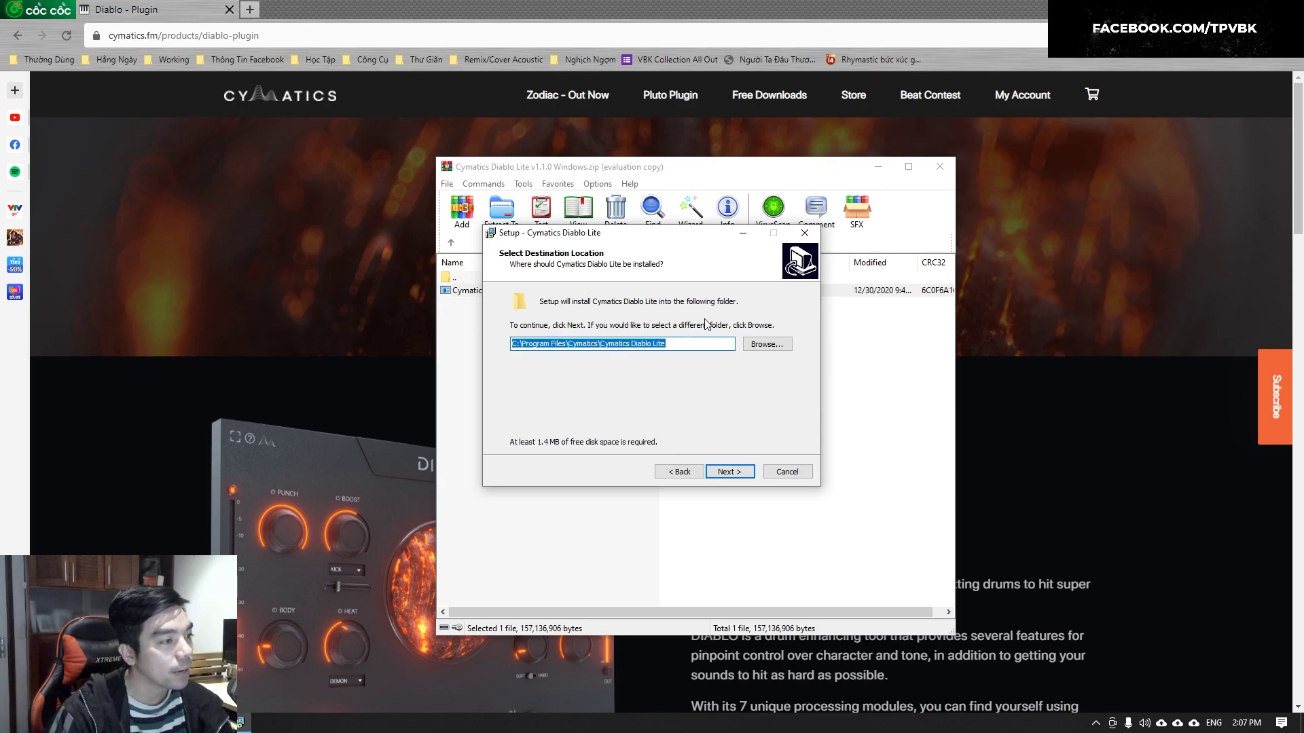
{"action": "left_click", "coordinate": [730, 473]}
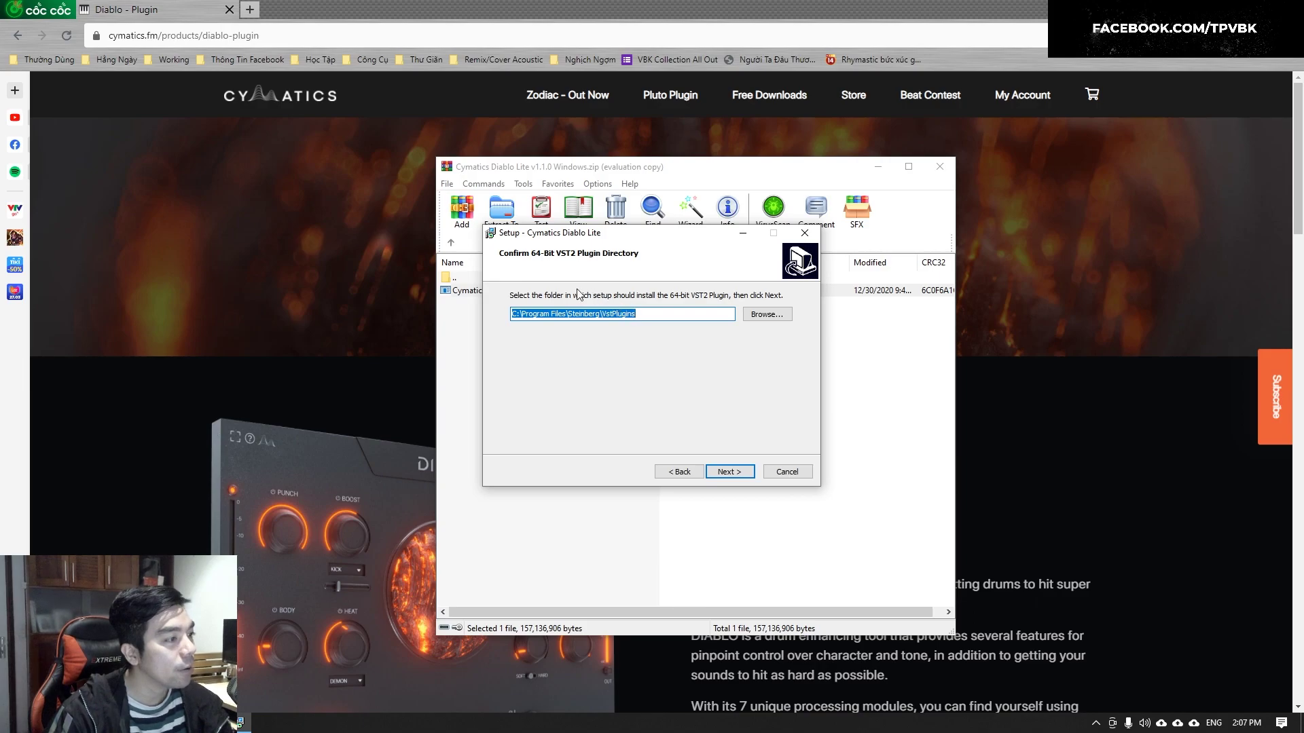
{"action": "left_click", "coordinate": [520, 315]}
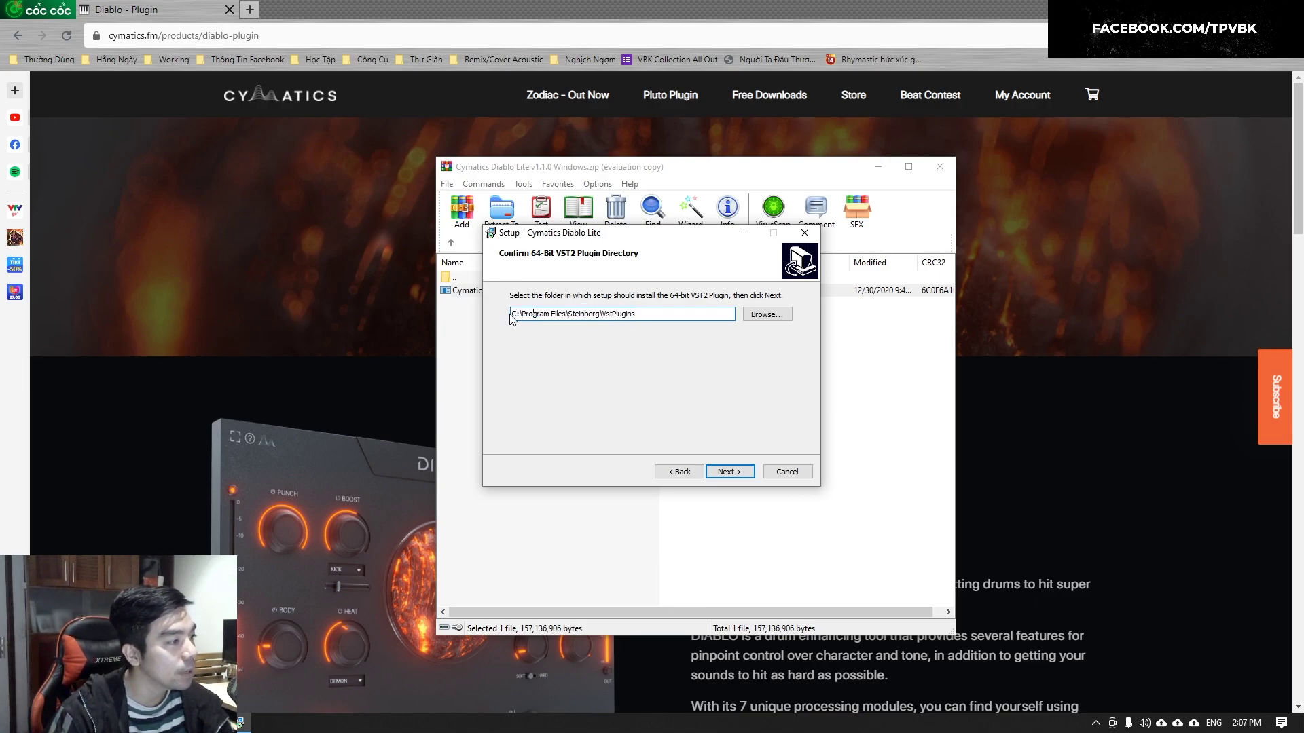
{"action": "left_click_drag", "start_coordinate": [609, 318], "coordinate": [636, 315]}
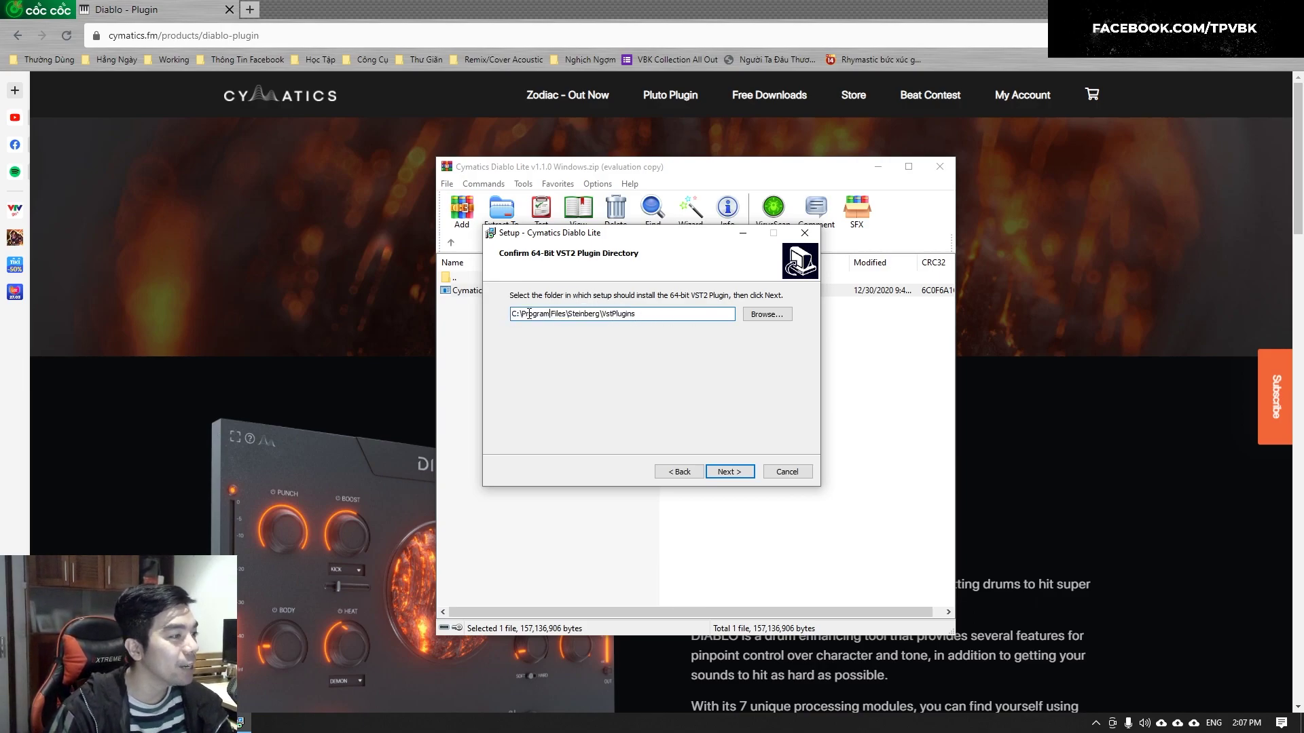
{"action": "left_click", "coordinate": [727, 473]}
Exclude the 64-bit AAX and VST3 components, keep the 64-bit VST2 plugin, and complete the Diablo Lite installation.
{"action": "left_click", "coordinate": [518, 361]}
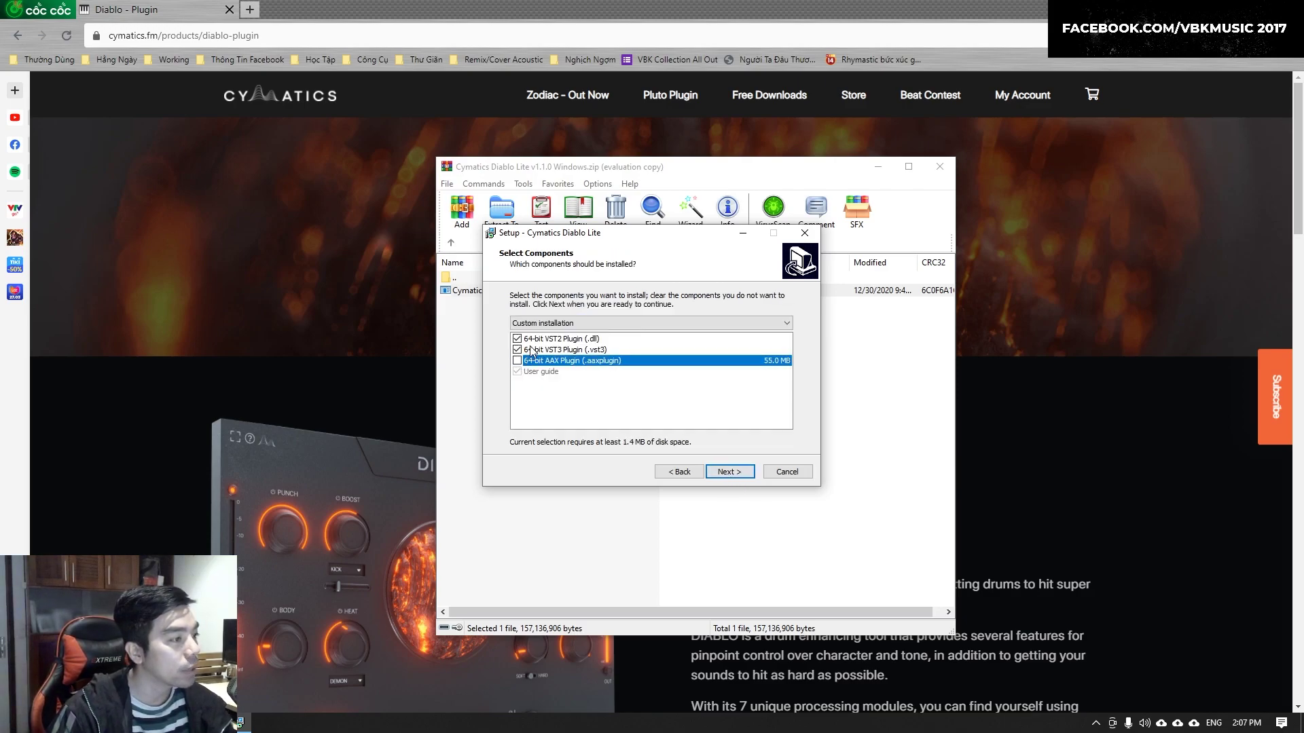
{"action": "left_click", "coordinate": [527, 351]}
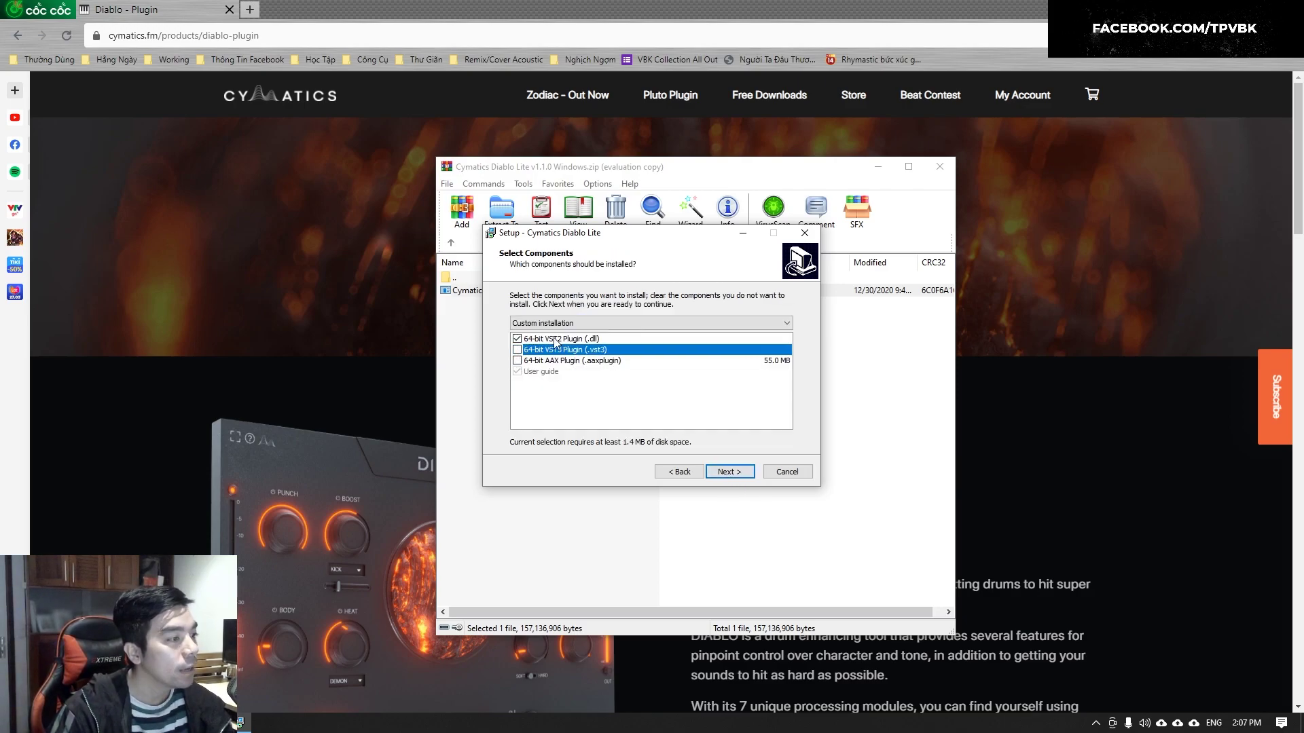
{"action": "left_click", "coordinate": [729, 472]}
{"action": "left_click", "coordinate": [729, 471]}
{"action": "left_click", "coordinate": [729, 472]}
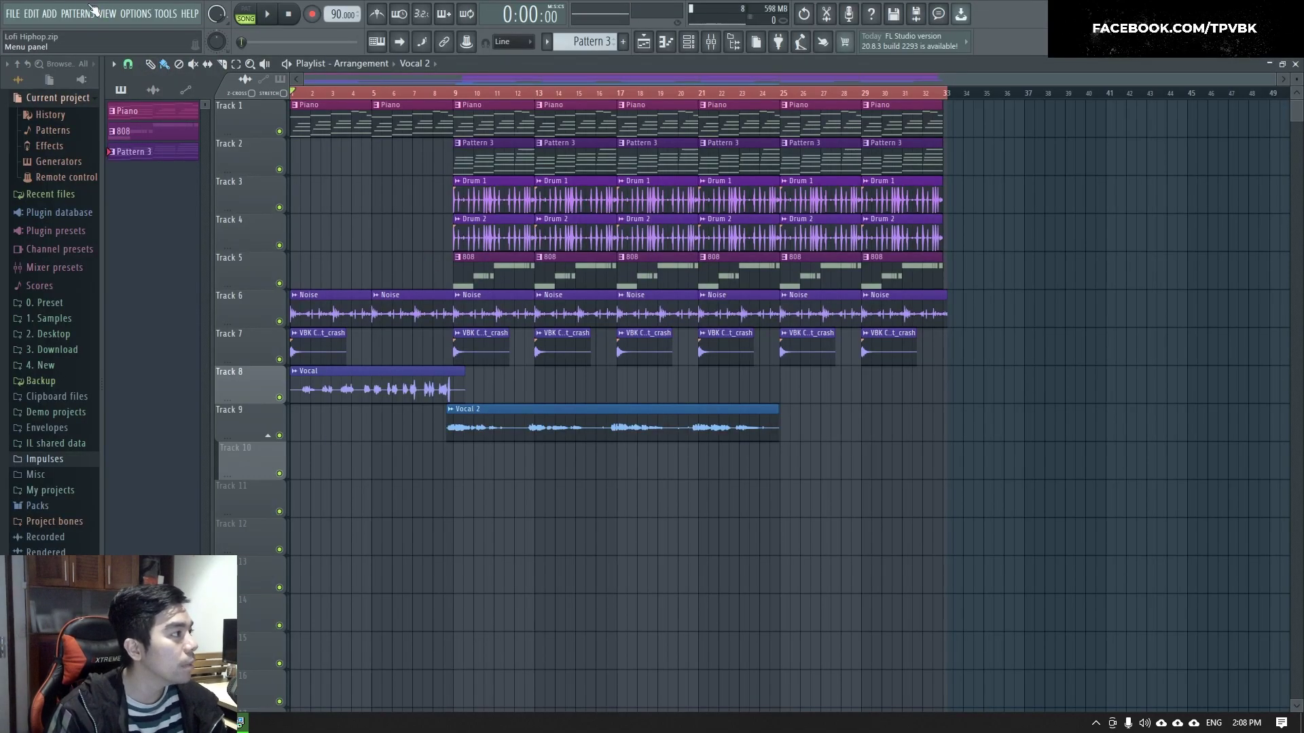
Scan for new plugins in FL Studio's Plugin Manager, mark Cymatics Diablo Lite as a favorite, and close the manager.
{"action": "left_click", "coordinate": [51, 15]}
{"action": "left_click", "coordinate": [62, 43]}
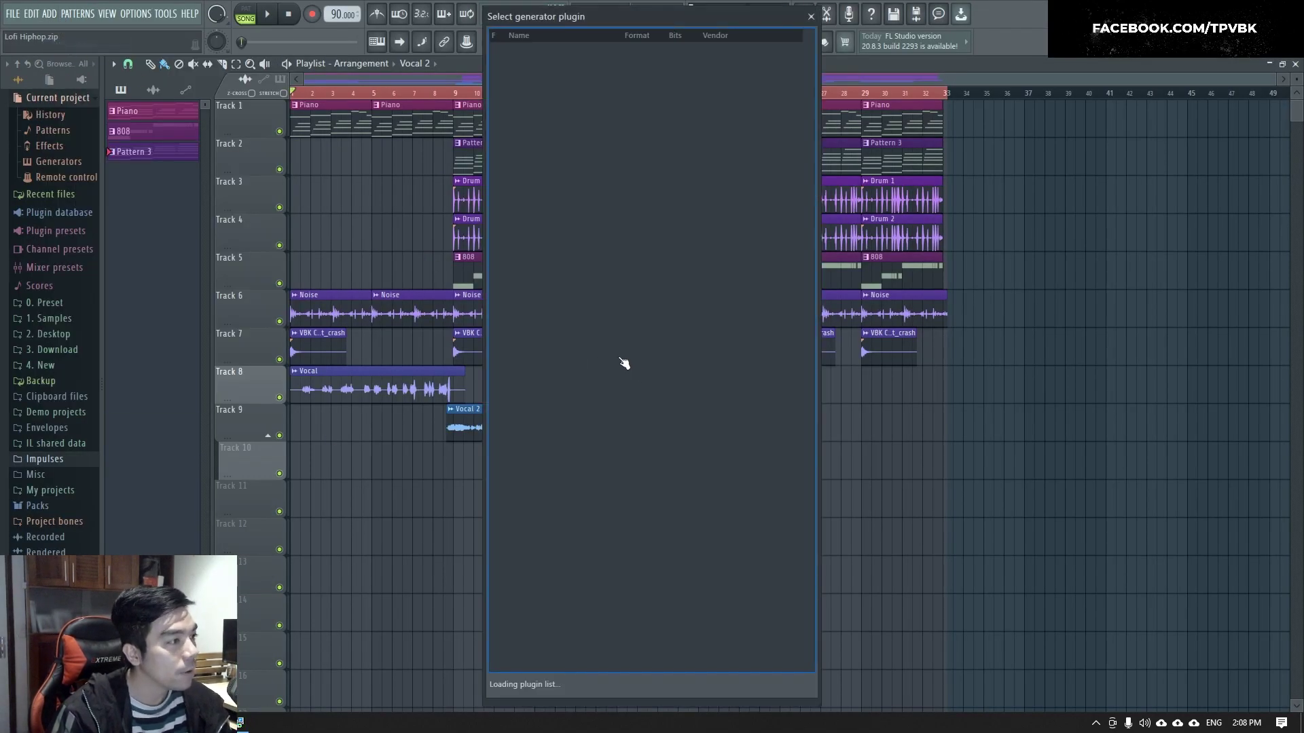
{"action": "left_click", "coordinate": [791, 692]}
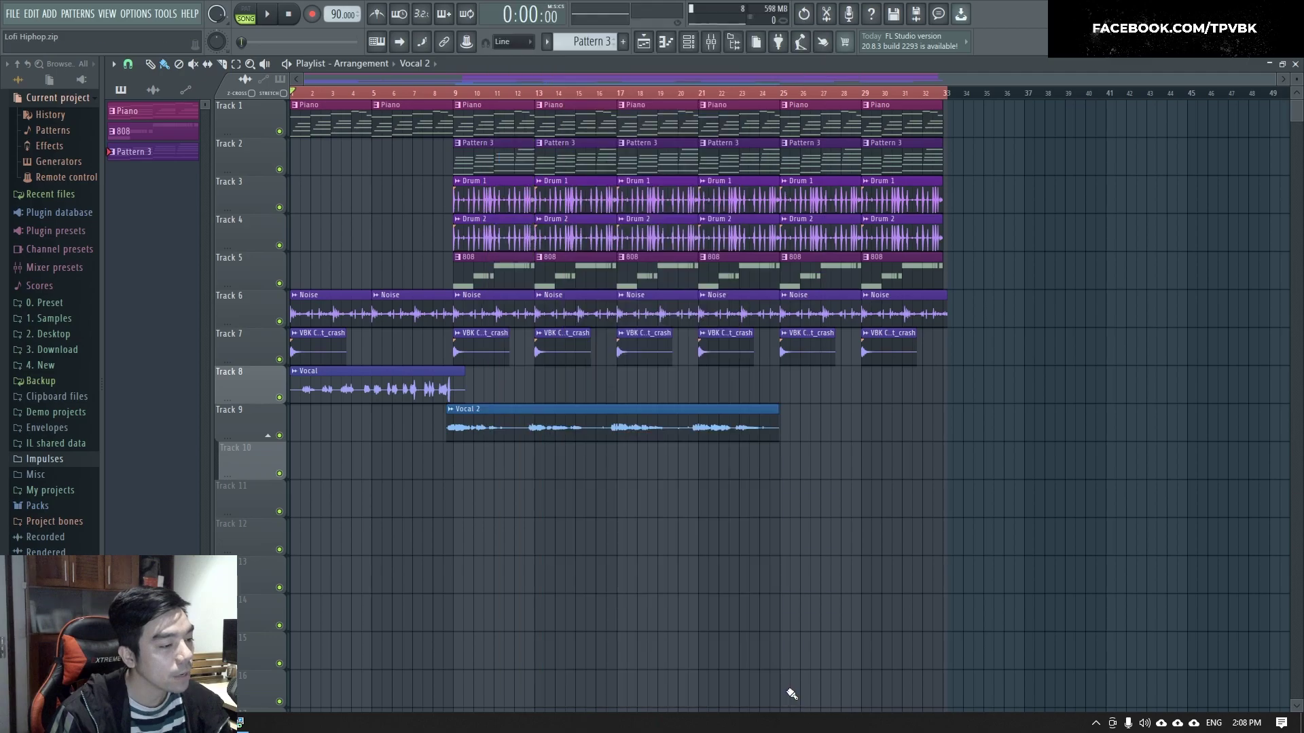
{"action": "left_click", "coordinate": [125, 30]}
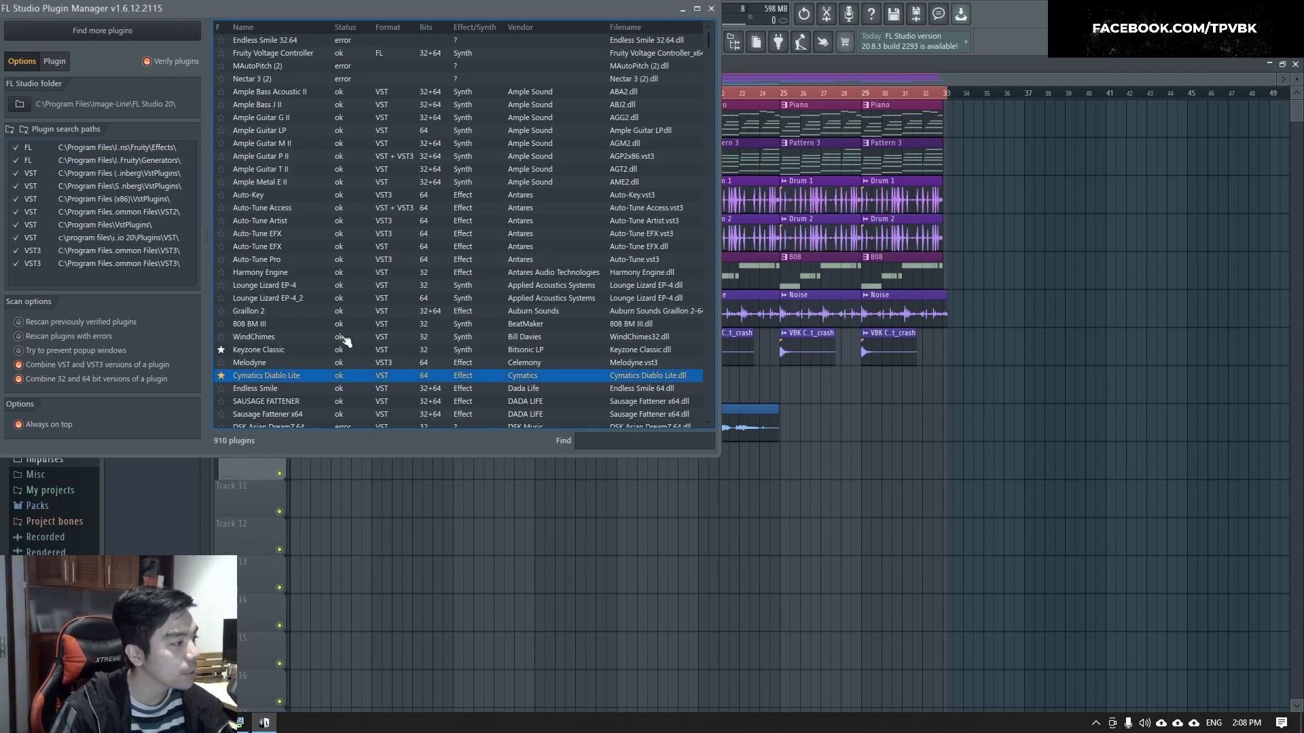
{"action": "left_click", "coordinate": [711, 8]}
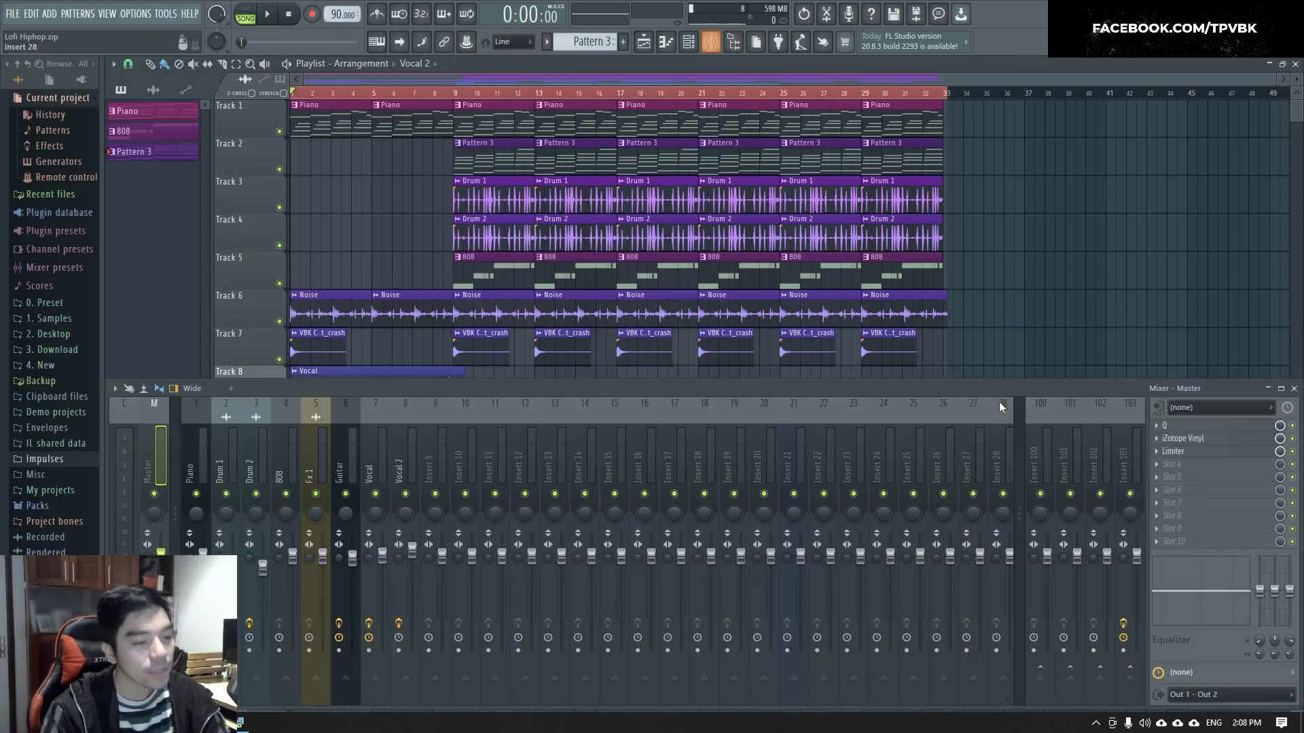
Load Cymatics Diablo Lite into the first effect slot of the 808 mixer track and reposition its window.
{"action": "key", "text": "F9"}
{"action": "left_click", "coordinate": [1175, 466]}
{"action": "mouse_move", "coordinate": [1076, 215]}
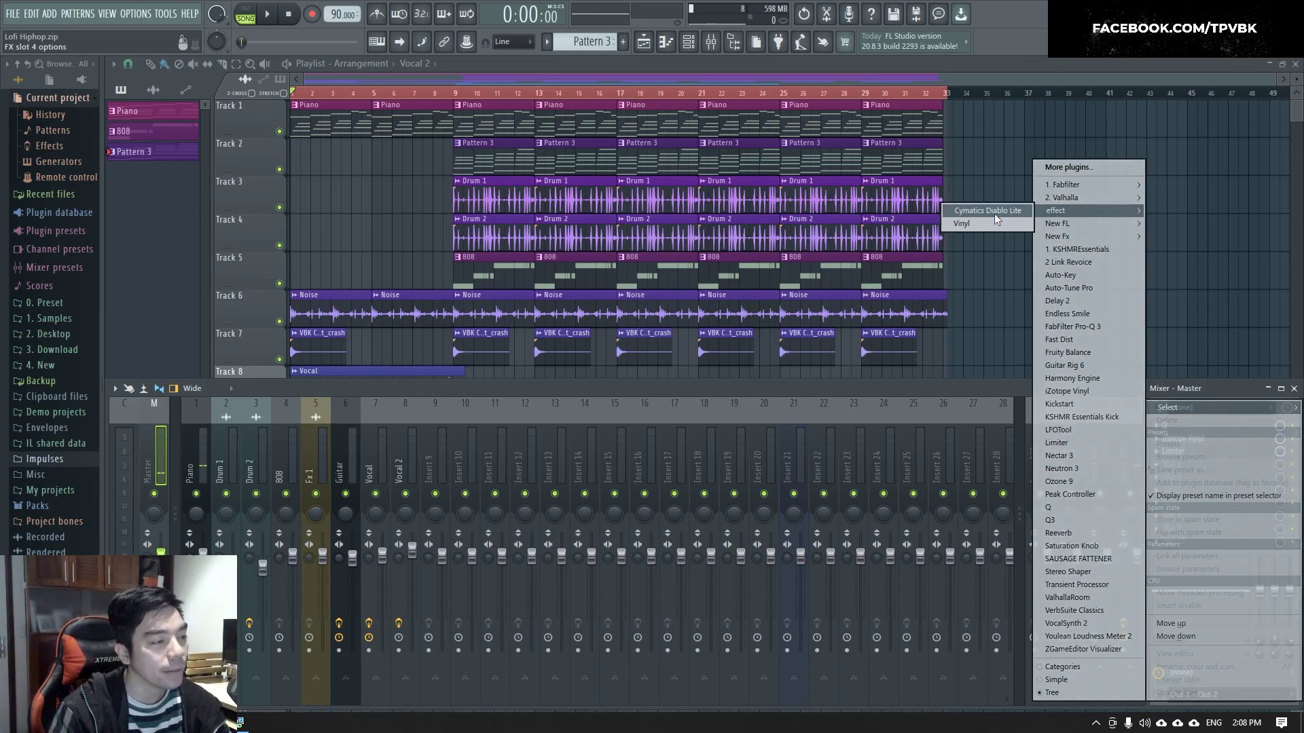
{"action": "left_click", "coordinate": [286, 465]}
{"action": "left_click", "coordinate": [1175, 426]}
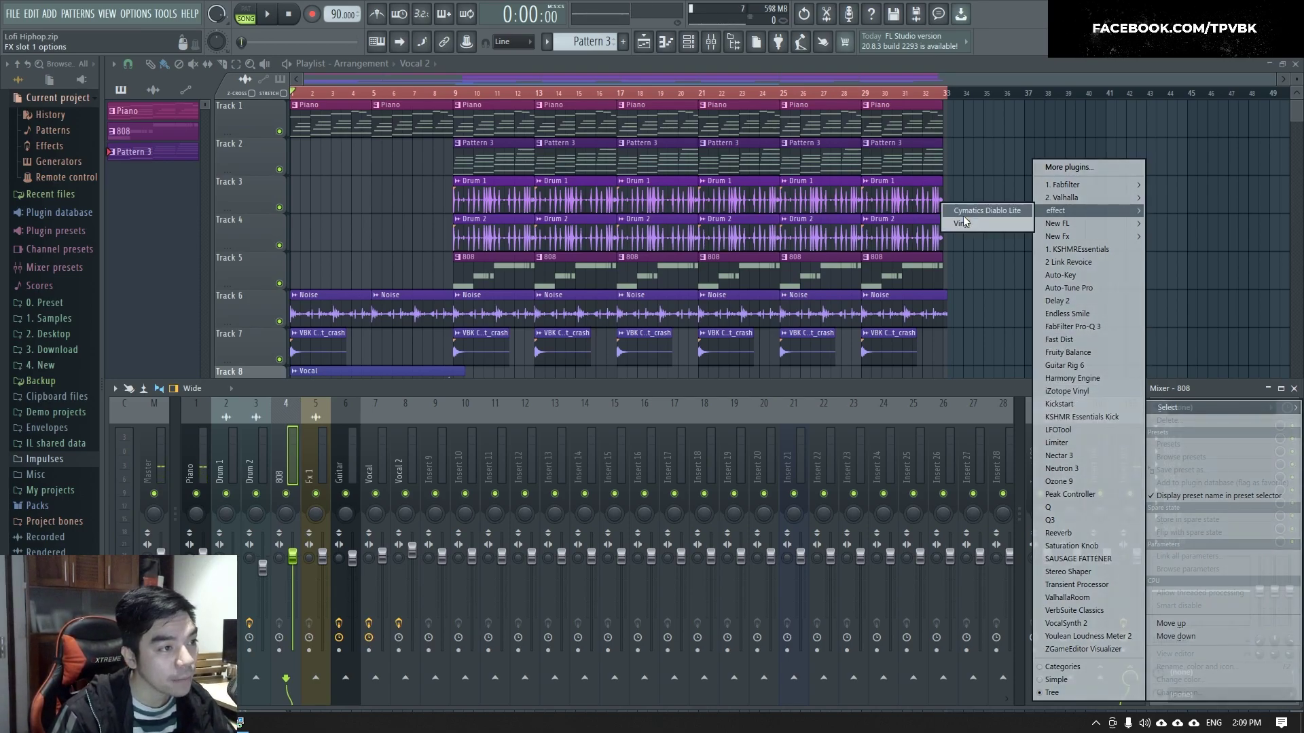
{"action": "left_click", "coordinate": [971, 212]}
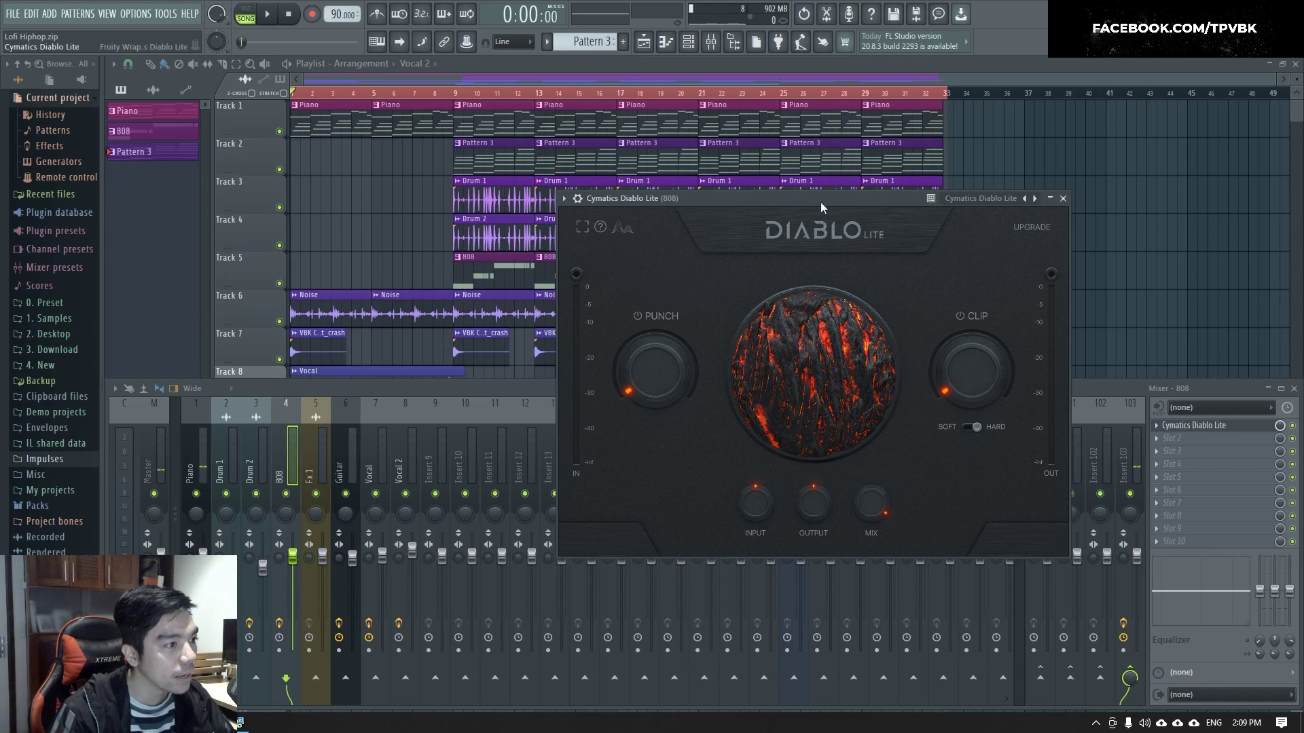
{"action": "left_click_drag", "start_coordinate": [820, 202], "coordinate": [791, 217]}
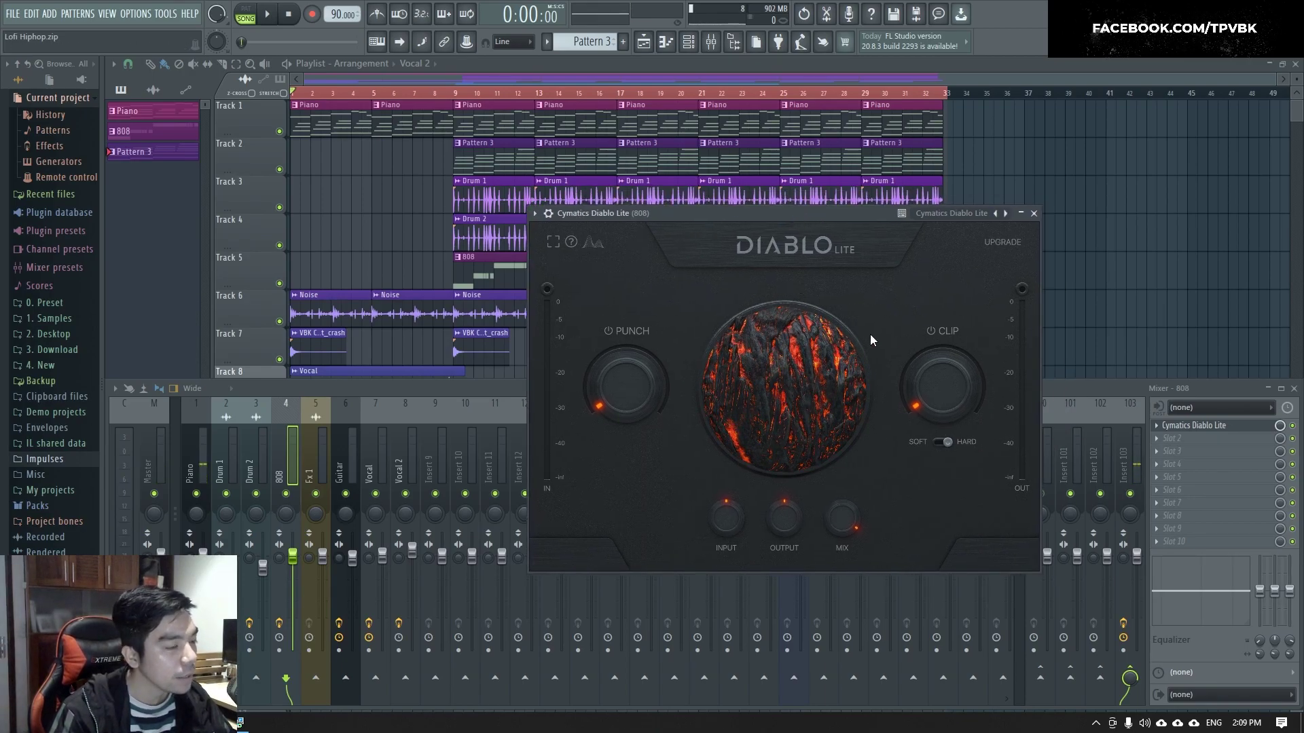
{"action": "left_click_drag", "start_coordinate": [649, 332], "coordinate": [630, 352]}
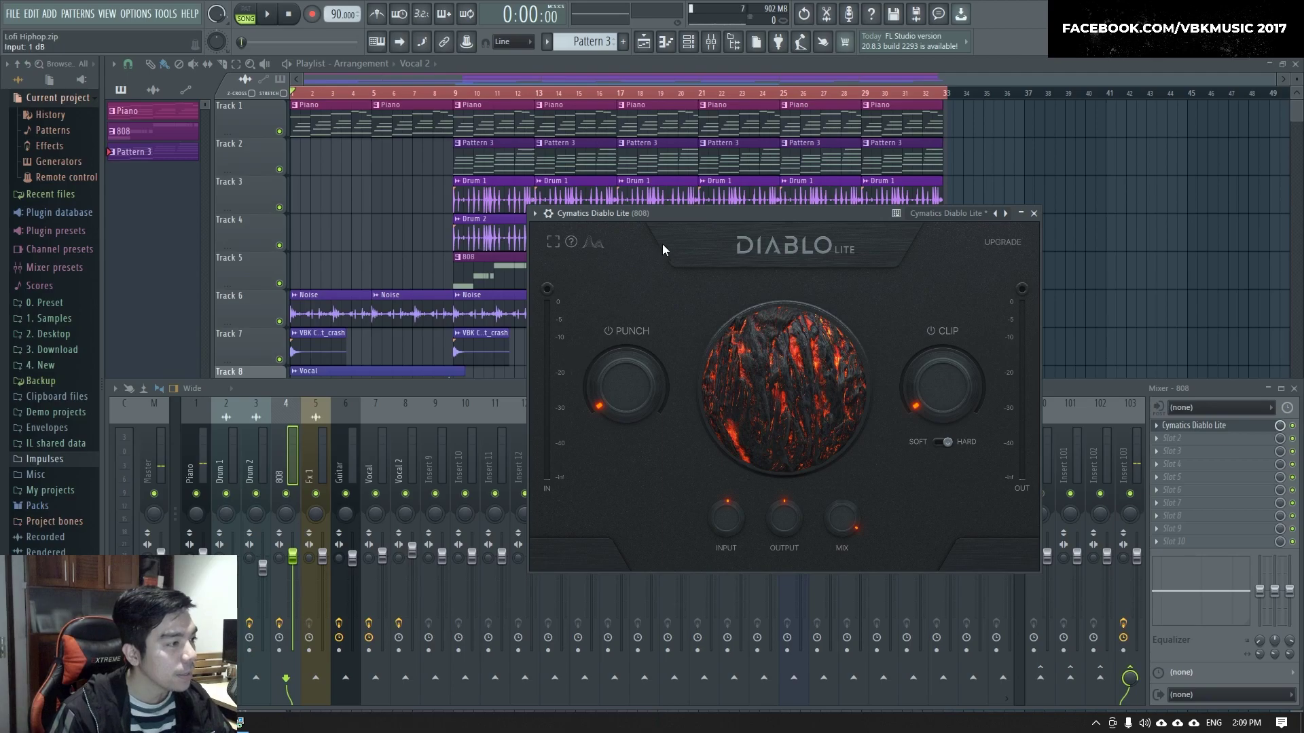
{"action": "left_click_drag", "start_coordinate": [686, 213], "coordinate": [692, 216]}
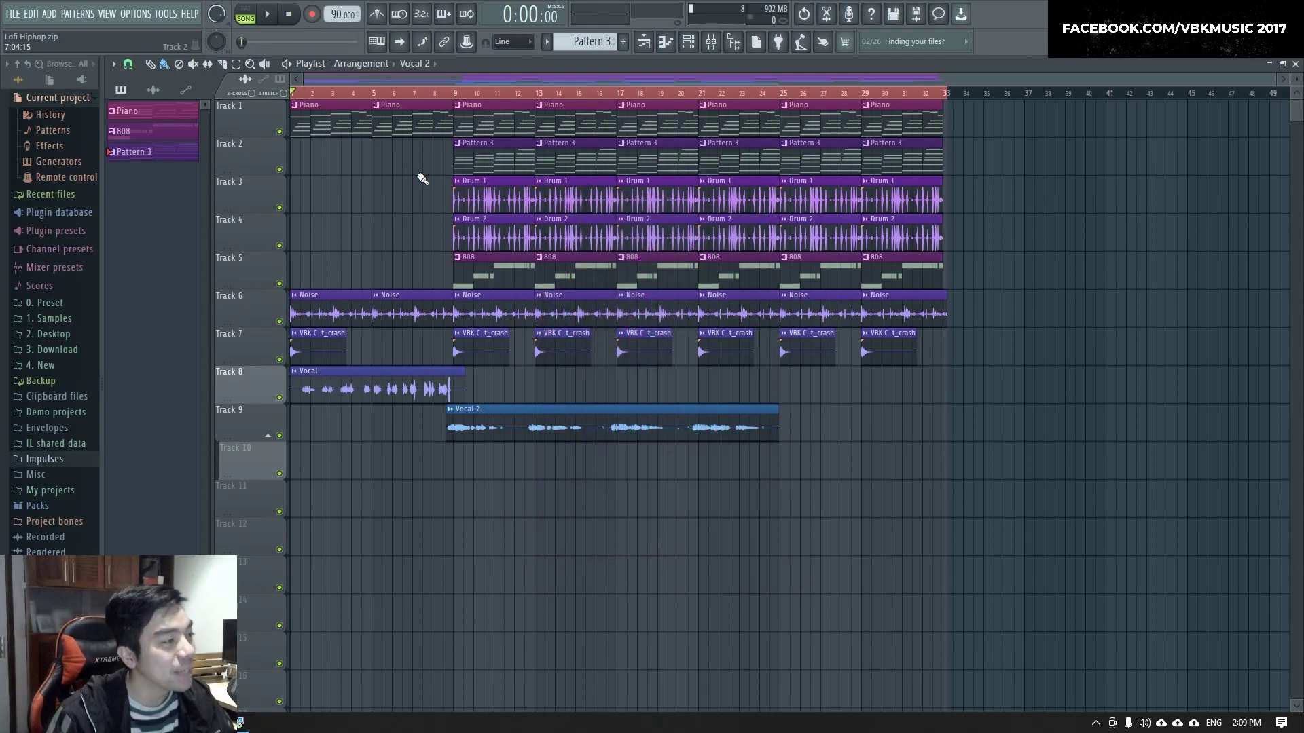
Play the arrangement from the start with playlist auto-scroll enabled, and finish the leftover Diablo Lite setup wizard.
{"action": "key", "text": "space"}
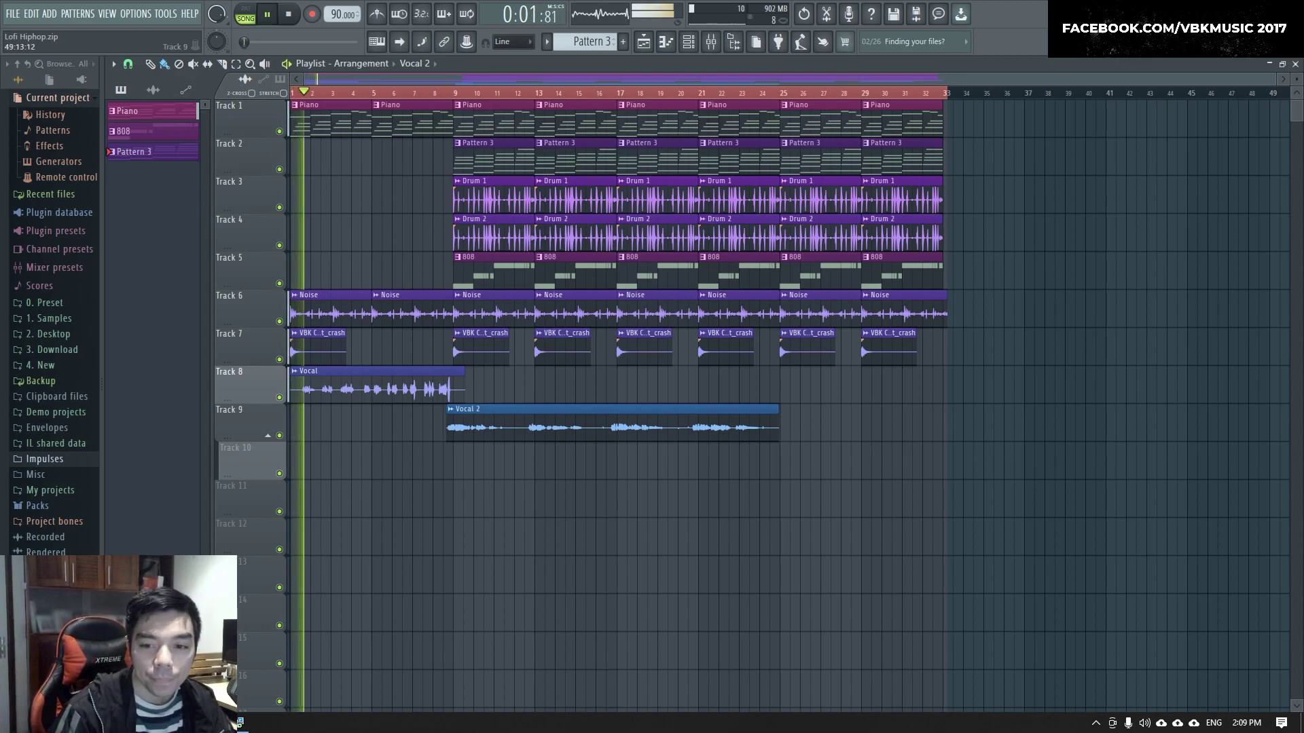
{"action": "left_click", "coordinate": [400, 43]}
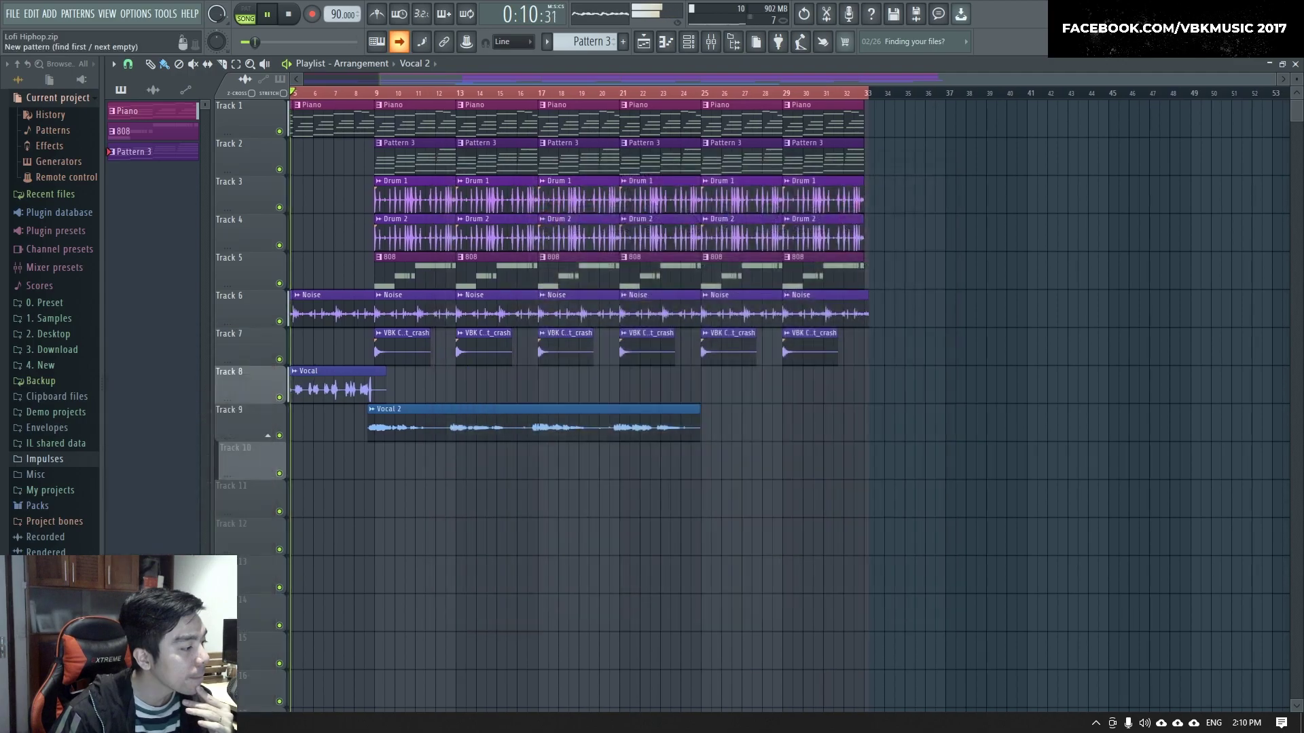
{"action": "left_click", "coordinate": [204, 724]}
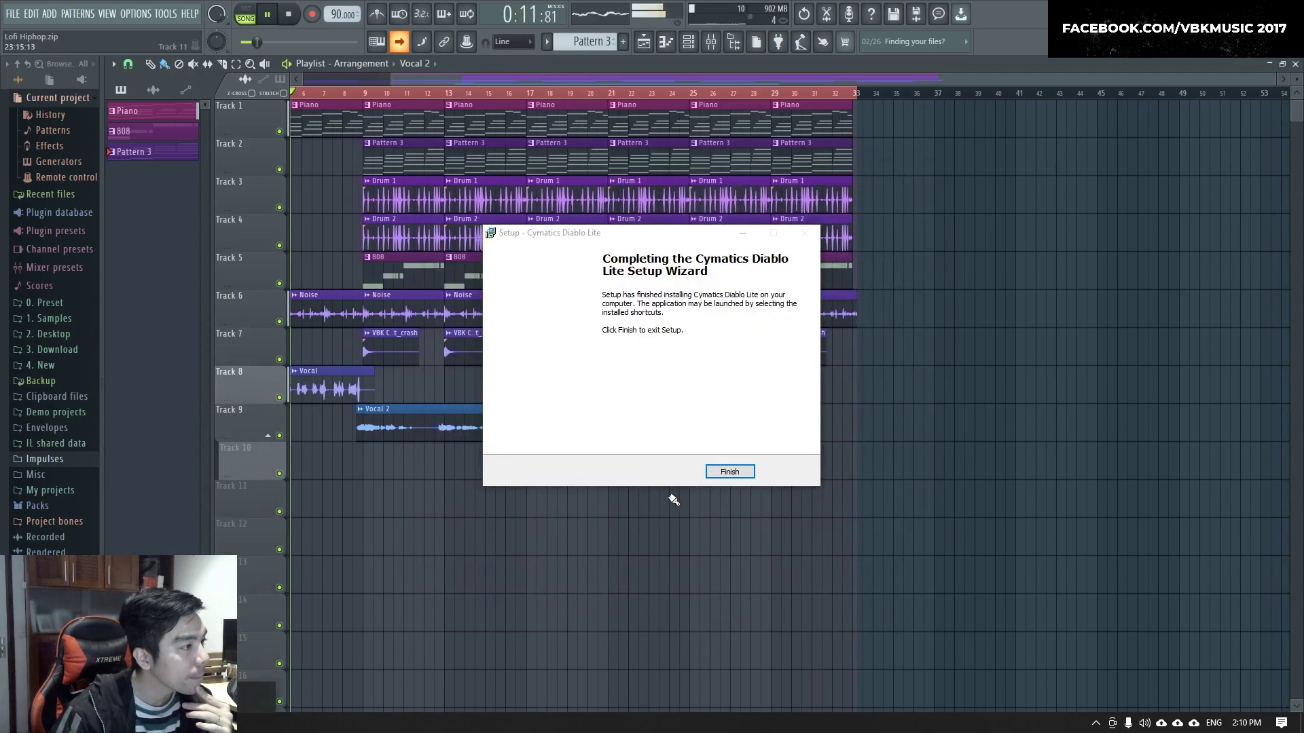
{"action": "key", "text": "Return"}
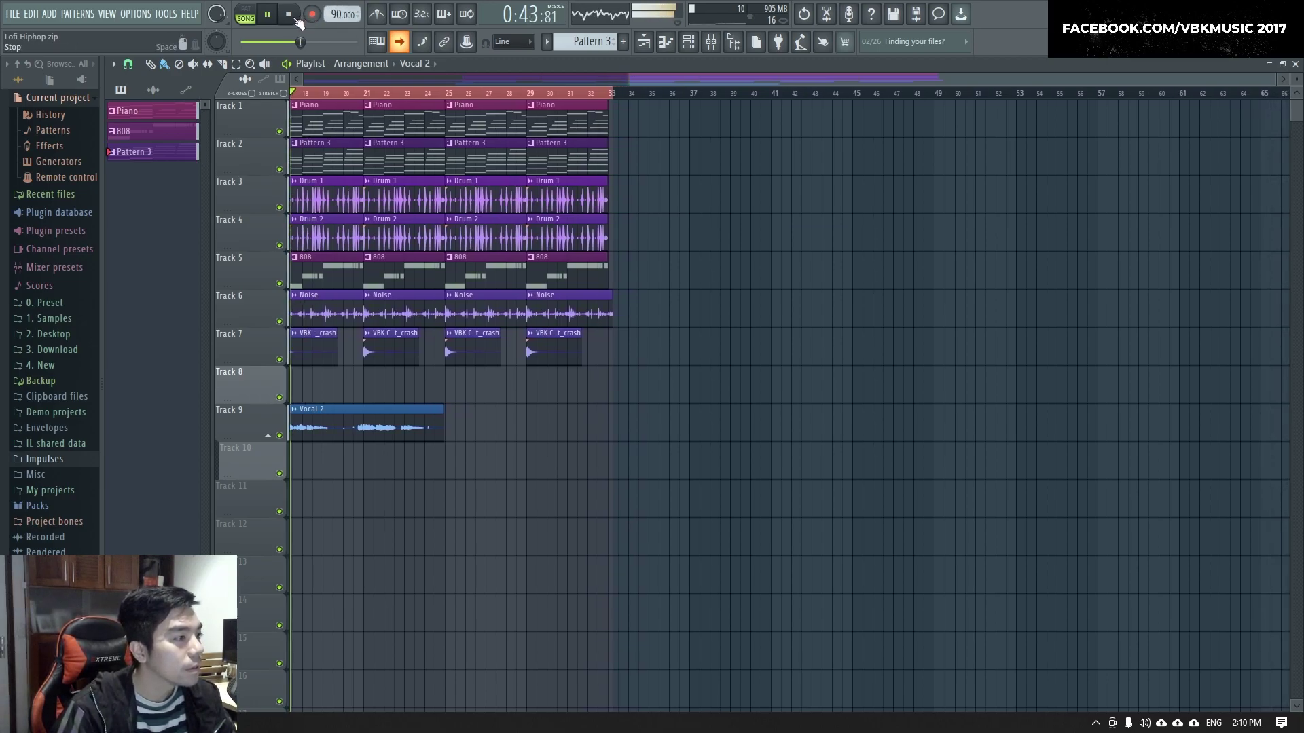
{"action": "left_click", "coordinate": [296, 19]}
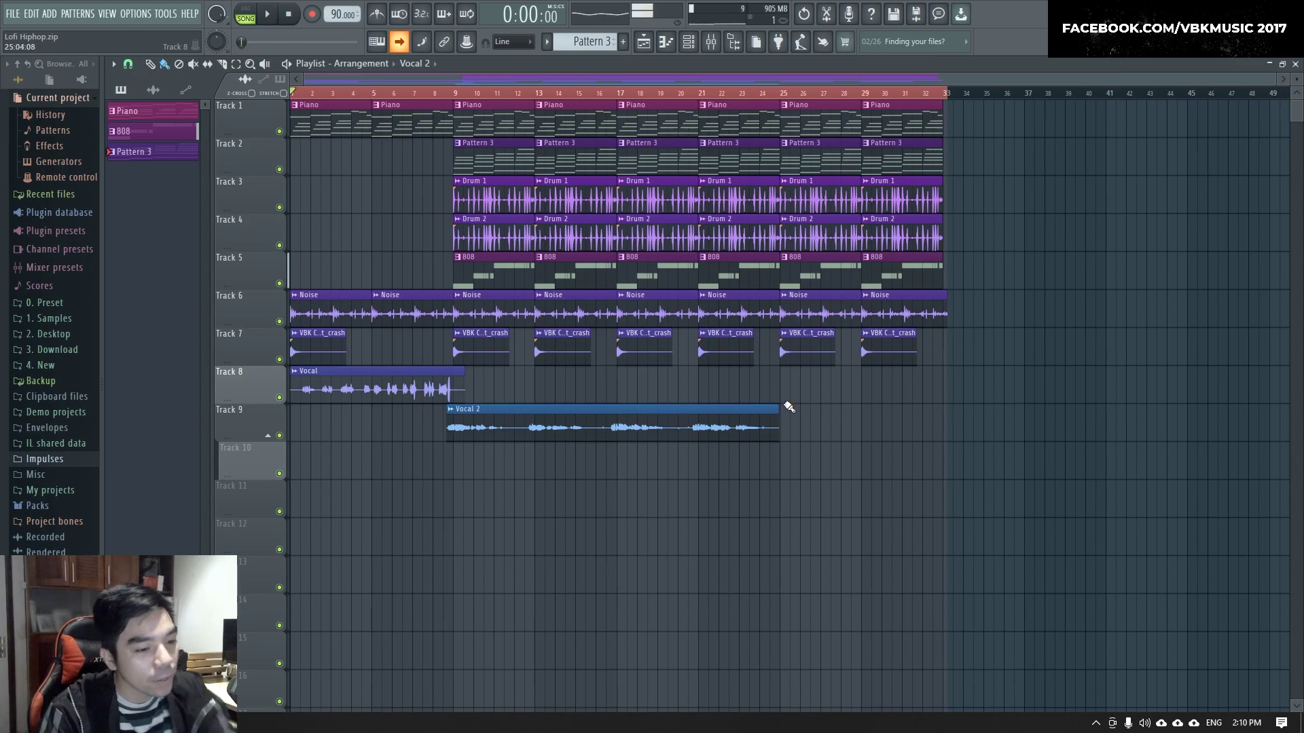
Solo the 808 track, play it from bar 9, and open Diablo Lite from the 808 mixer track.
{"action": "right_click", "coordinate": [279, 284]}
{"action": "left_click", "coordinate": [455, 95]}
{"action": "key", "text": "space"}
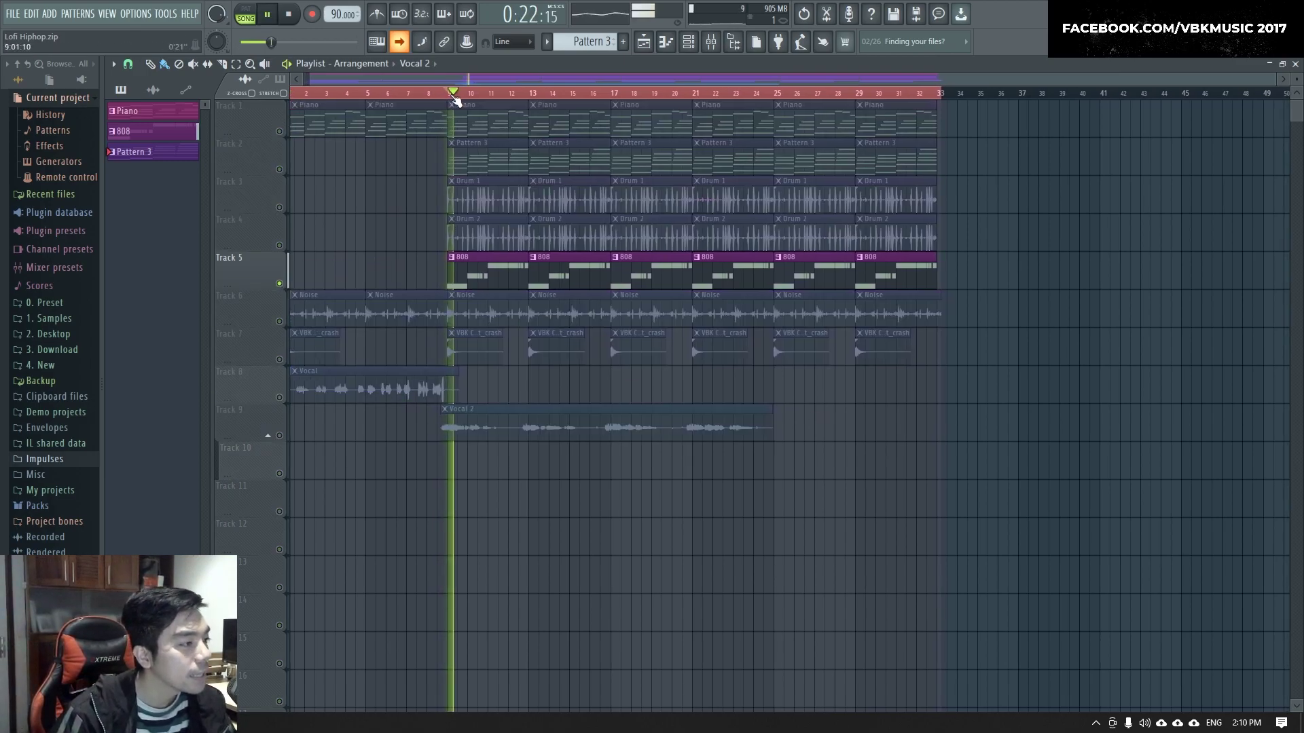
{"action": "key", "text": "F9"}
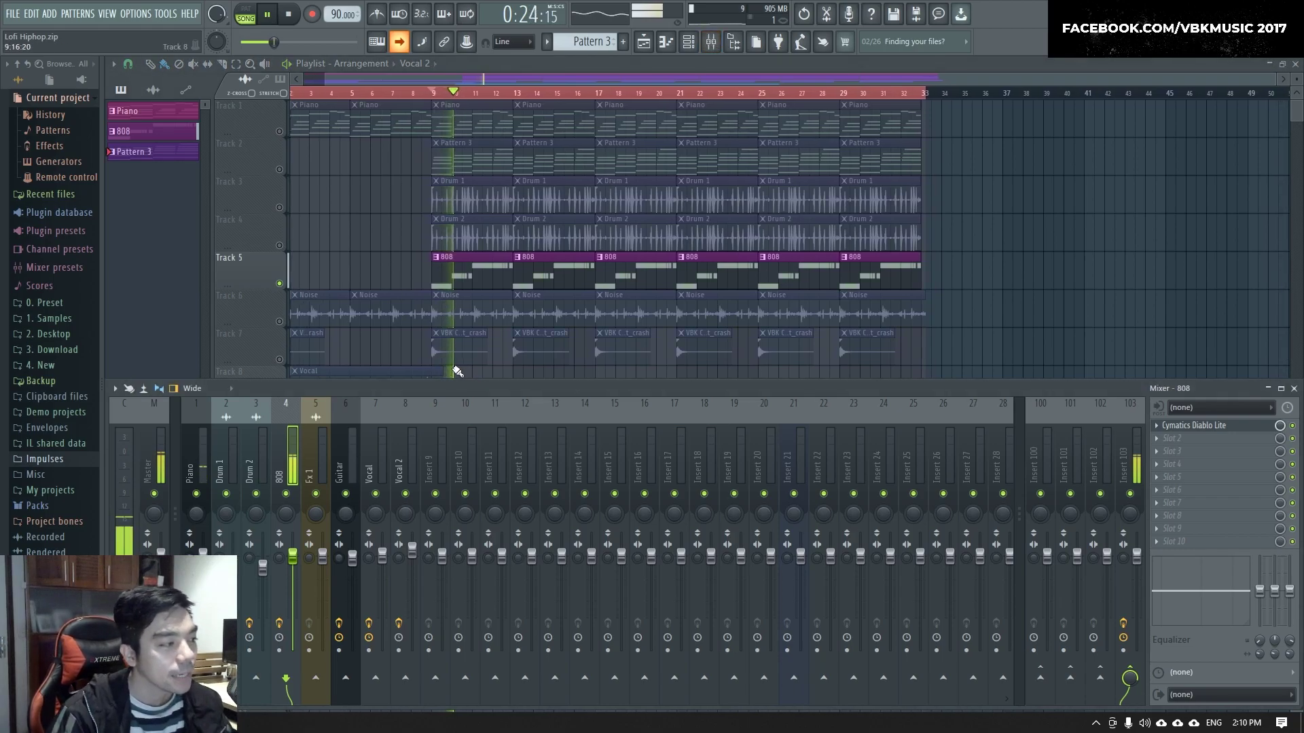
{"action": "left_click", "coordinate": [1214, 432]}
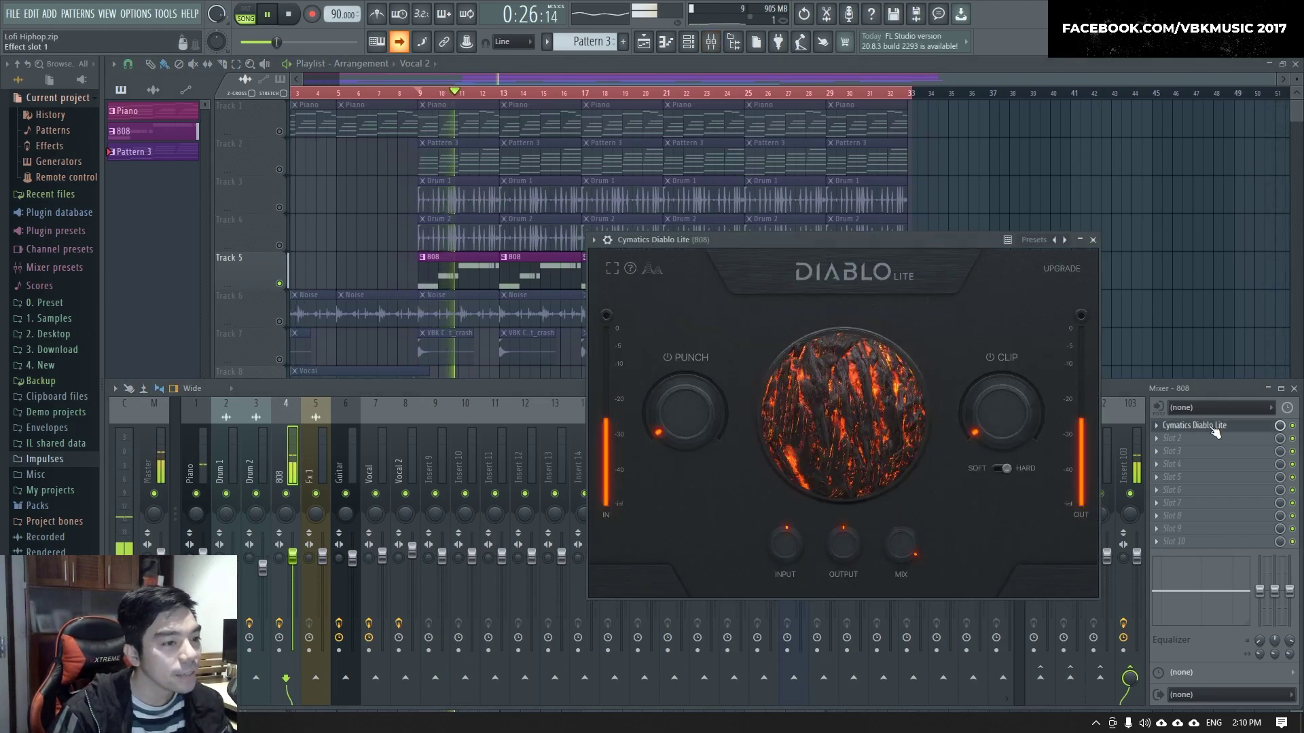
{"action": "left_click_drag", "start_coordinate": [837, 234], "coordinate": [771, 253]}
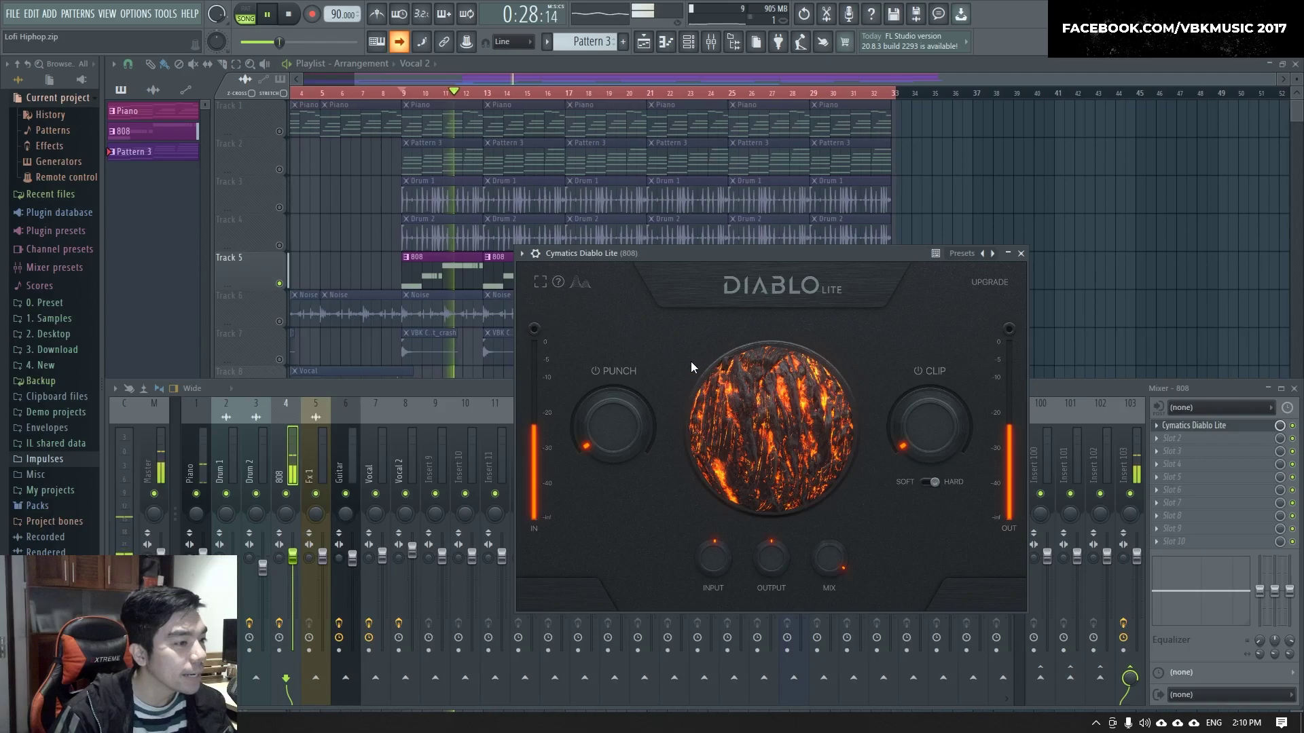
Try the Punch knob, return it to 0, and replay the soloed 808 without added punch.
{"action": "left_click_drag", "start_coordinate": [608, 424], "coordinate": [607, 416]}
{"action": "left_click_drag", "start_coordinate": [618, 349], "coordinate": [602, 511]}
{"action": "key", "text": "space"}
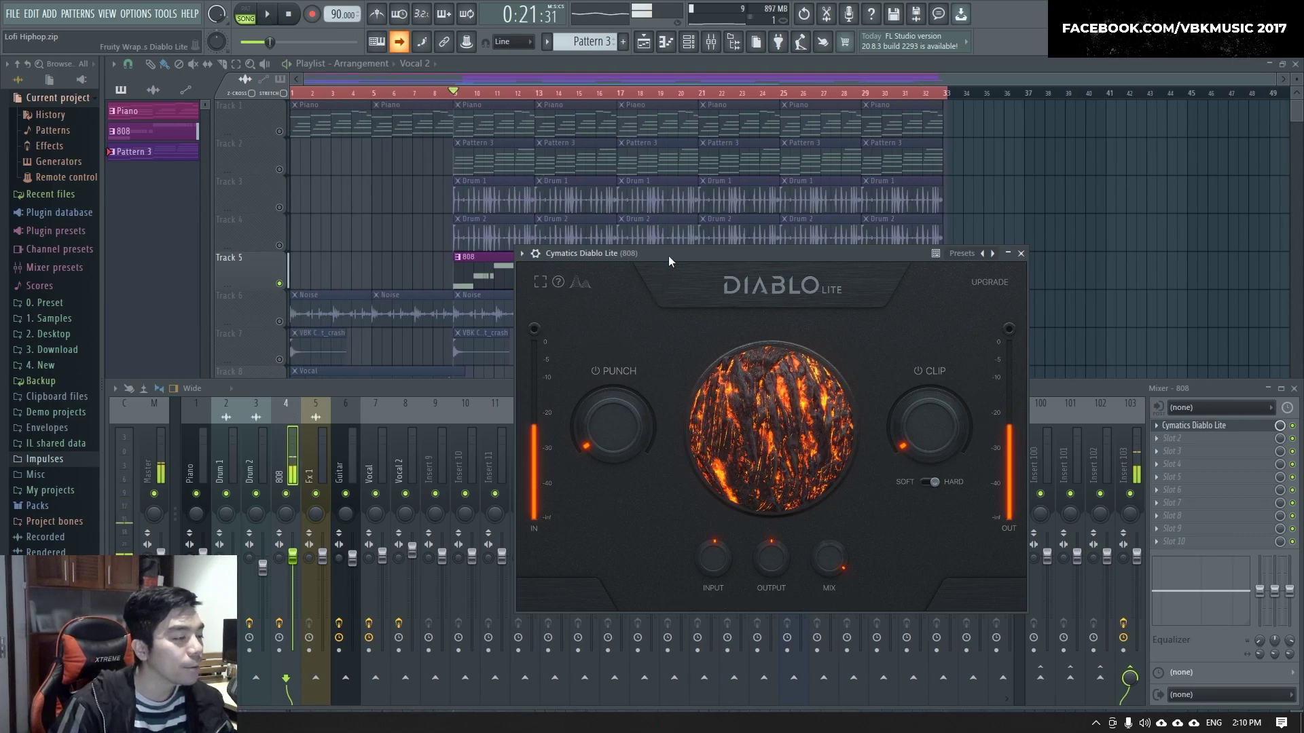
{"action": "key", "text": "space"}
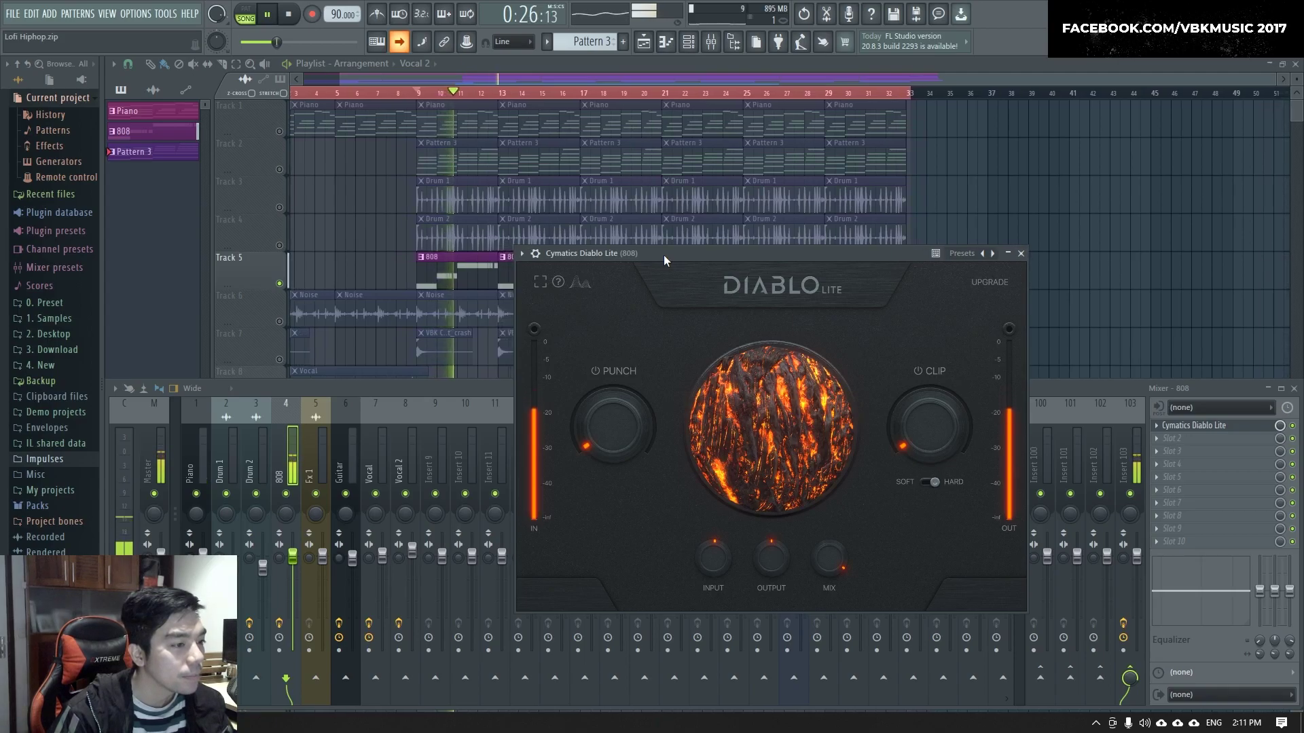
{"action": "key", "text": "space"}
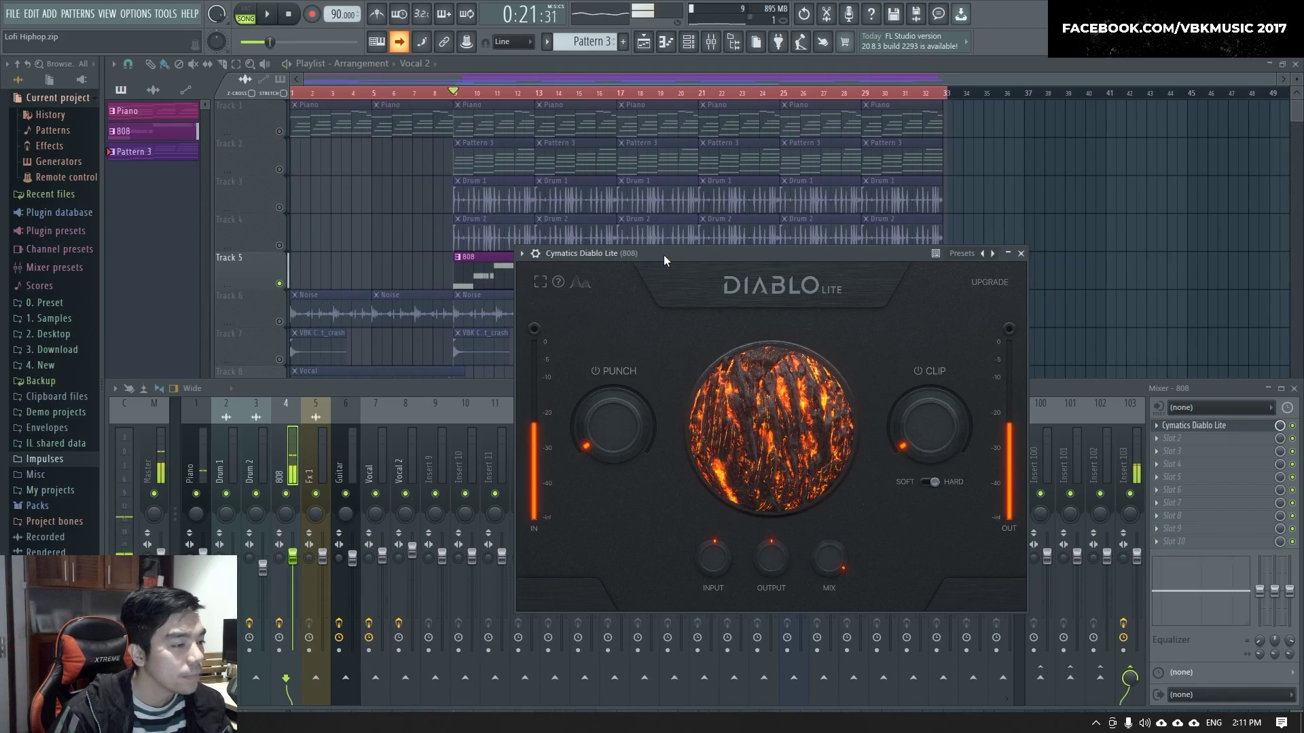
Raise Diablo Lite's Punch to 67% and audition the 808 with it.
{"action": "left_click_drag", "start_coordinate": [610, 421], "coordinate": [612, 386]}
{"action": "key", "text": "space"}
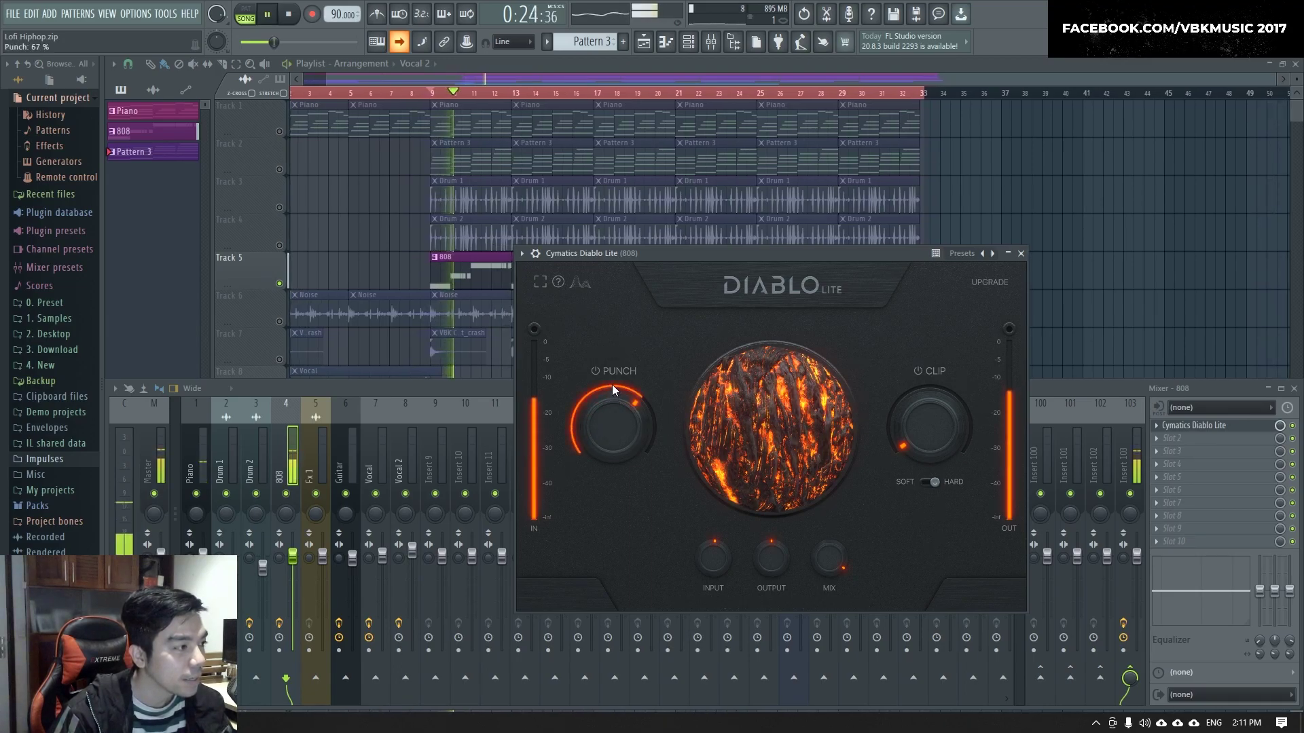
{"action": "key", "text": "space"}
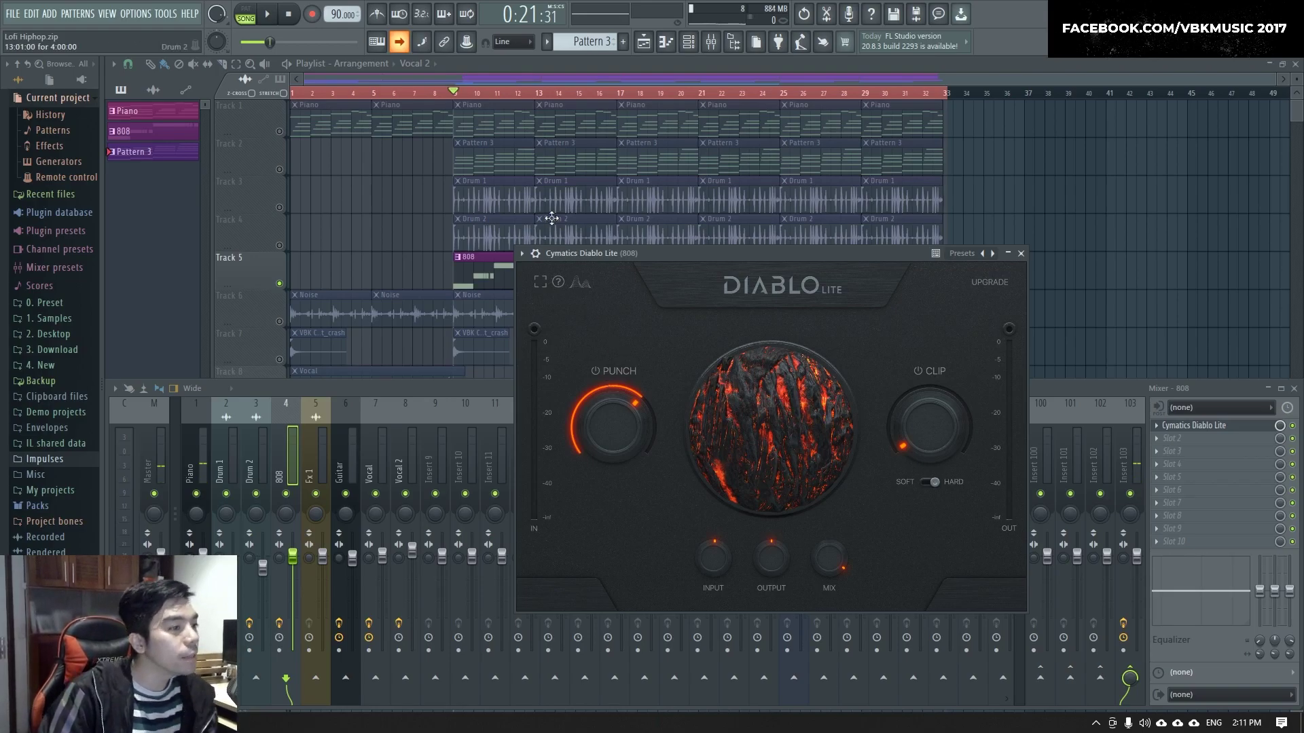
Set Punch to 50%, raise it to maximum, and audition the 808 from bar 9.
{"action": "mouse_move", "coordinate": [577, 395]}
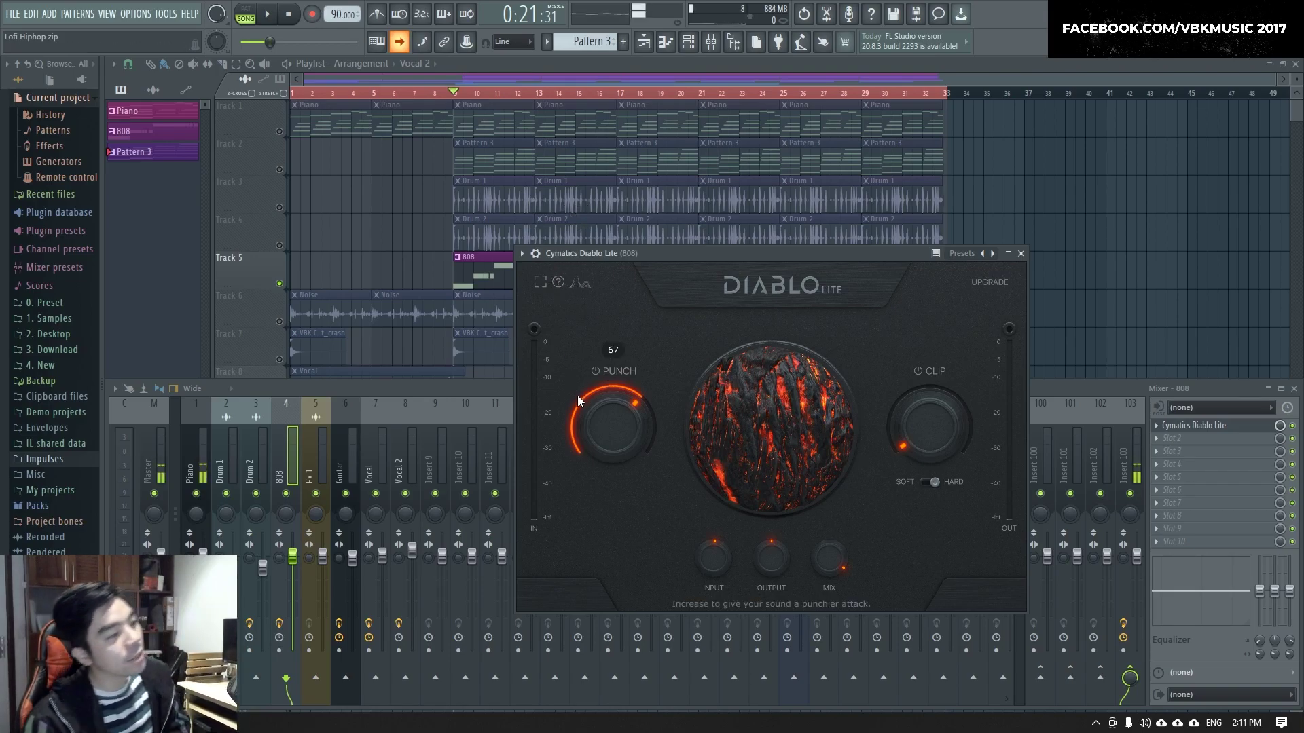
{"action": "left_click_drag", "start_coordinate": [631, 435], "coordinate": [639, 386]}
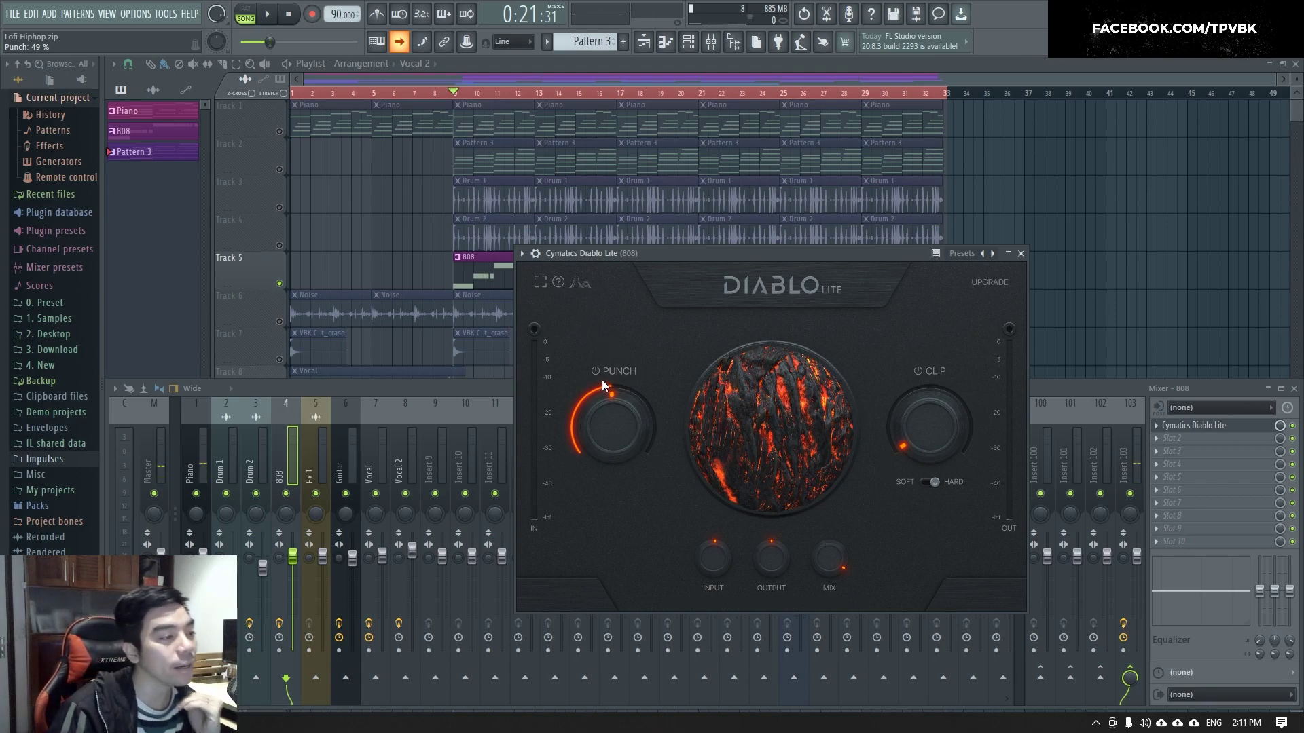
{"action": "scroll", "coordinate": [598, 418], "scroll_direction": "up", "scroll_amount": 1}
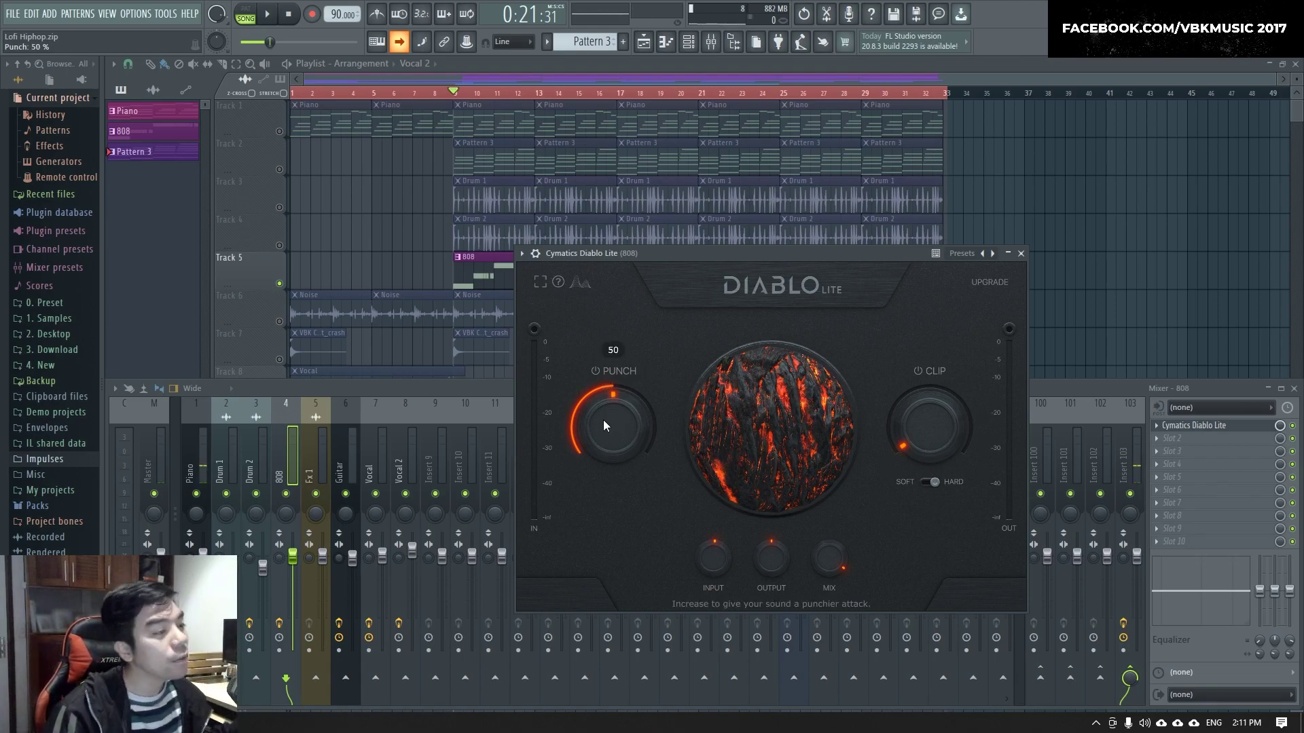
{"action": "left_click_drag", "start_coordinate": [609, 419], "coordinate": [650, 252]}
{"action": "key", "text": "space"}
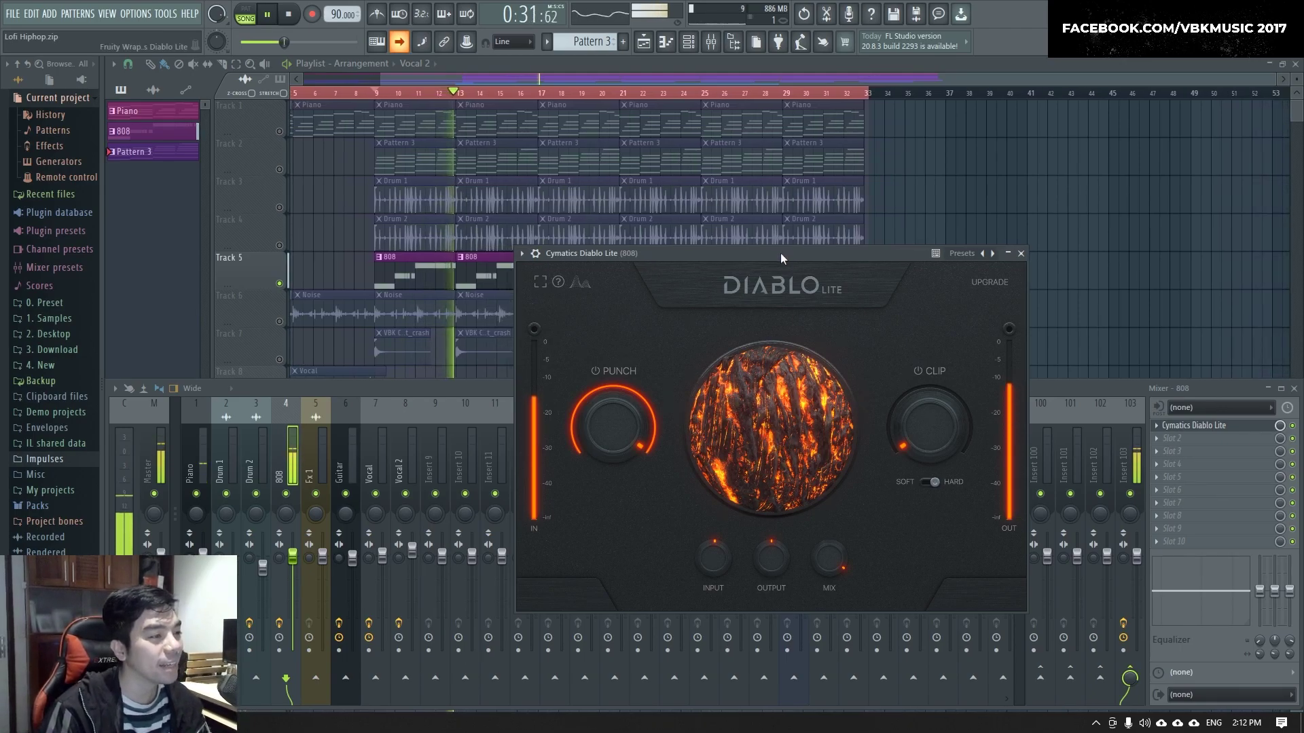
{"action": "left_click_drag", "start_coordinate": [780, 253], "coordinate": [772, 219]}
{"action": "key", "text": "space"}
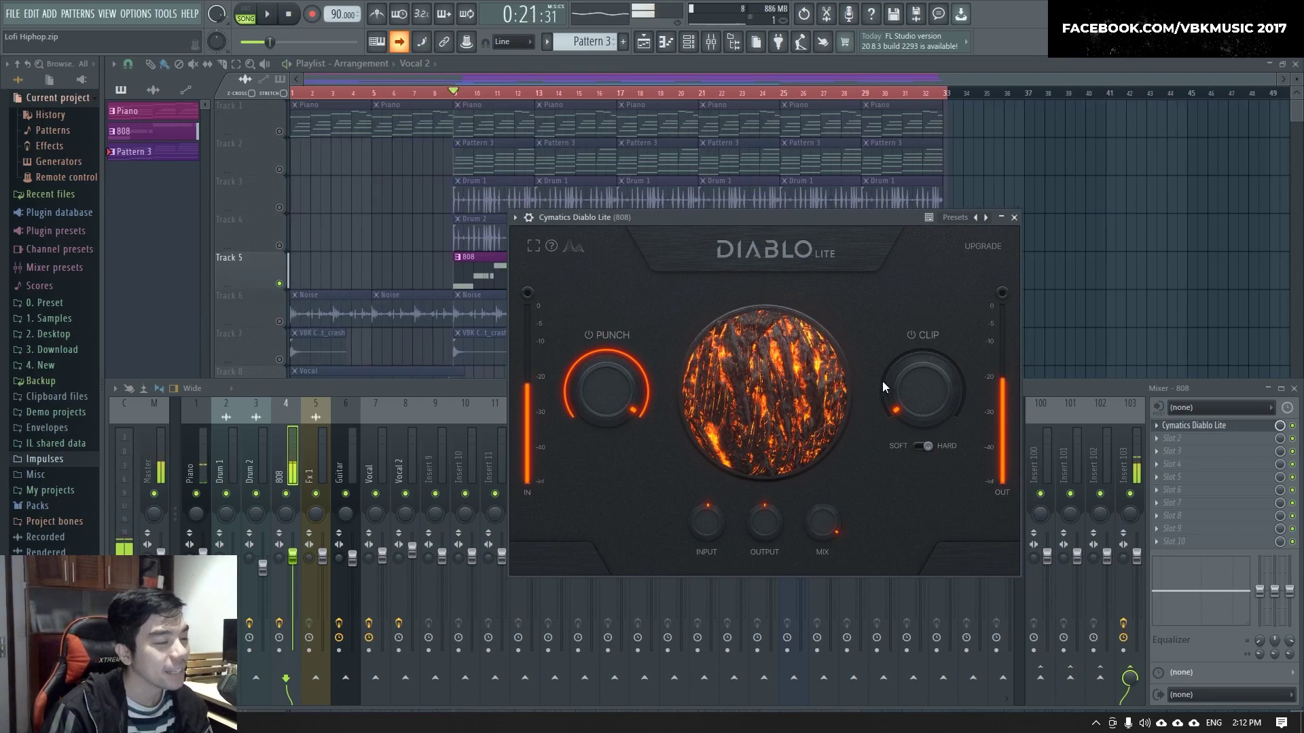
Sweep Punch down and back to maximum, and try the Clip knob during playback before returning it to 0.
{"action": "mouse_move", "coordinate": [606, 390]}
{"action": "left_mouse_down"}
{"action": "mouse_move", "coordinate": [605, 430]}
{"action": "mouse_move", "coordinate": [597, 413]}
{"action": "left_mouse_up"}
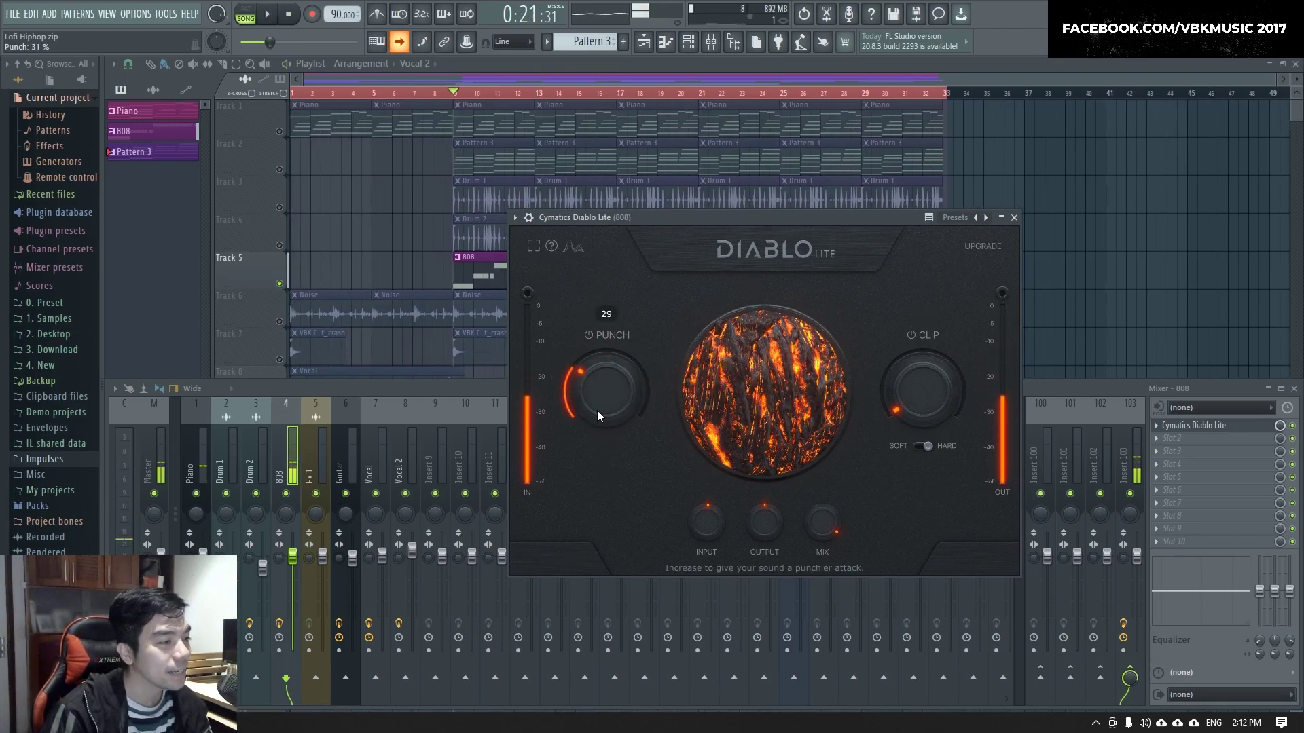
{"action": "key", "text": "space"}
{"action": "left_click_drag", "start_coordinate": [919, 385], "coordinate": [915, 426]}
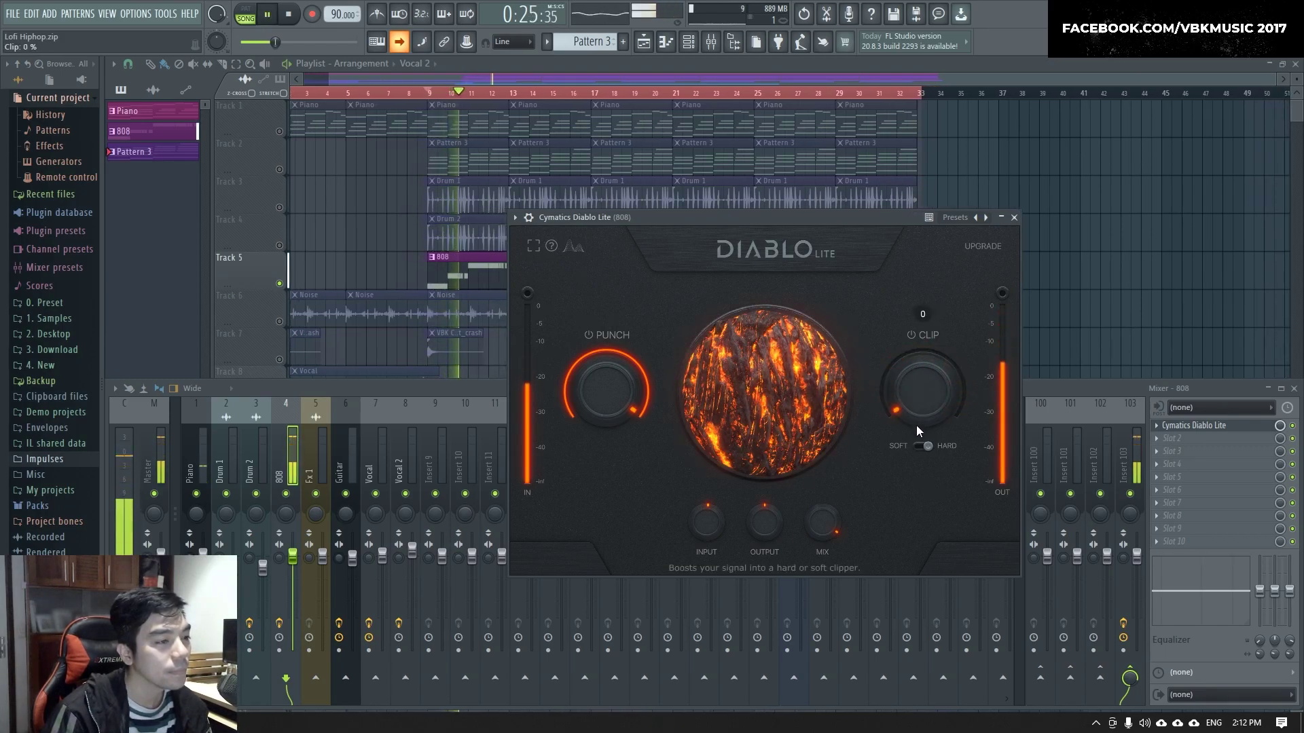
{"action": "left_click_drag", "start_coordinate": [927, 370], "coordinate": [932, 431]}
{"action": "key", "text": "space"}
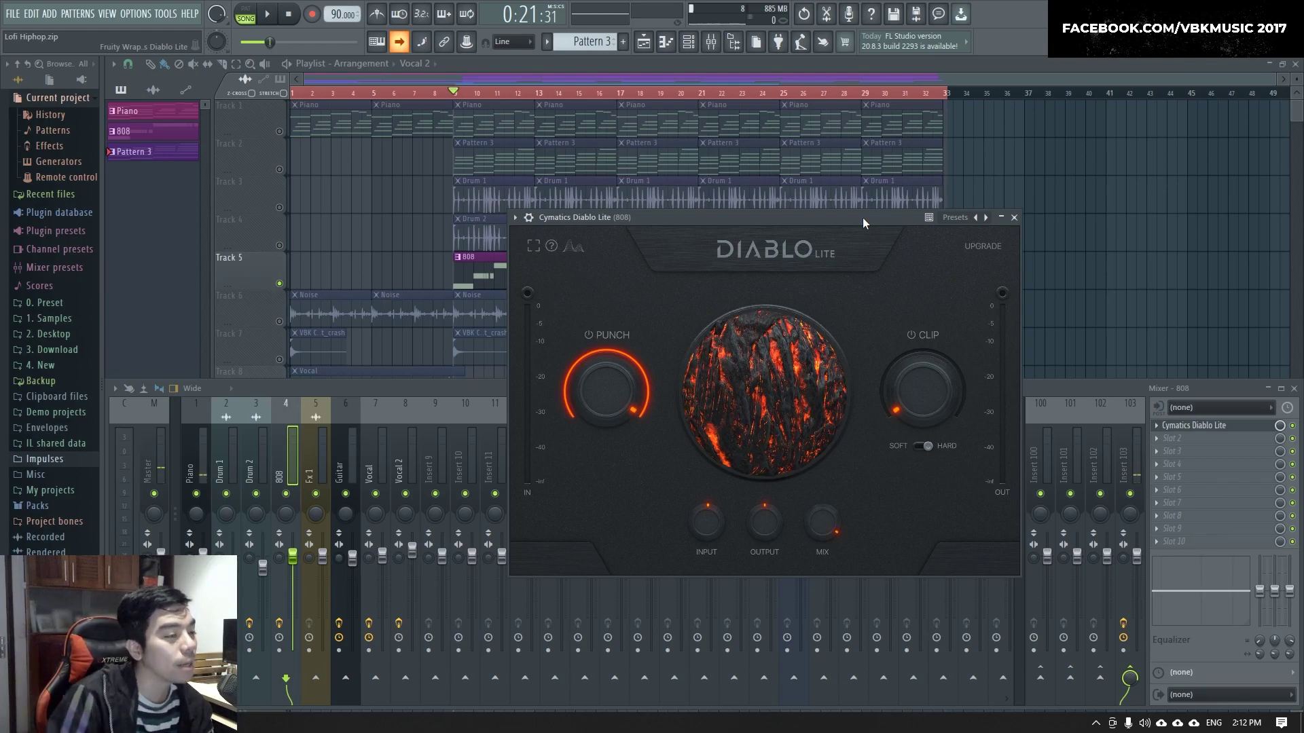
Raise Clip to maximum while the 808 plays to compare levels, and return it to 0.
{"action": "left_click_drag", "start_coordinate": [736, 220], "coordinate": [733, 227]}
{"action": "key", "text": "space"}
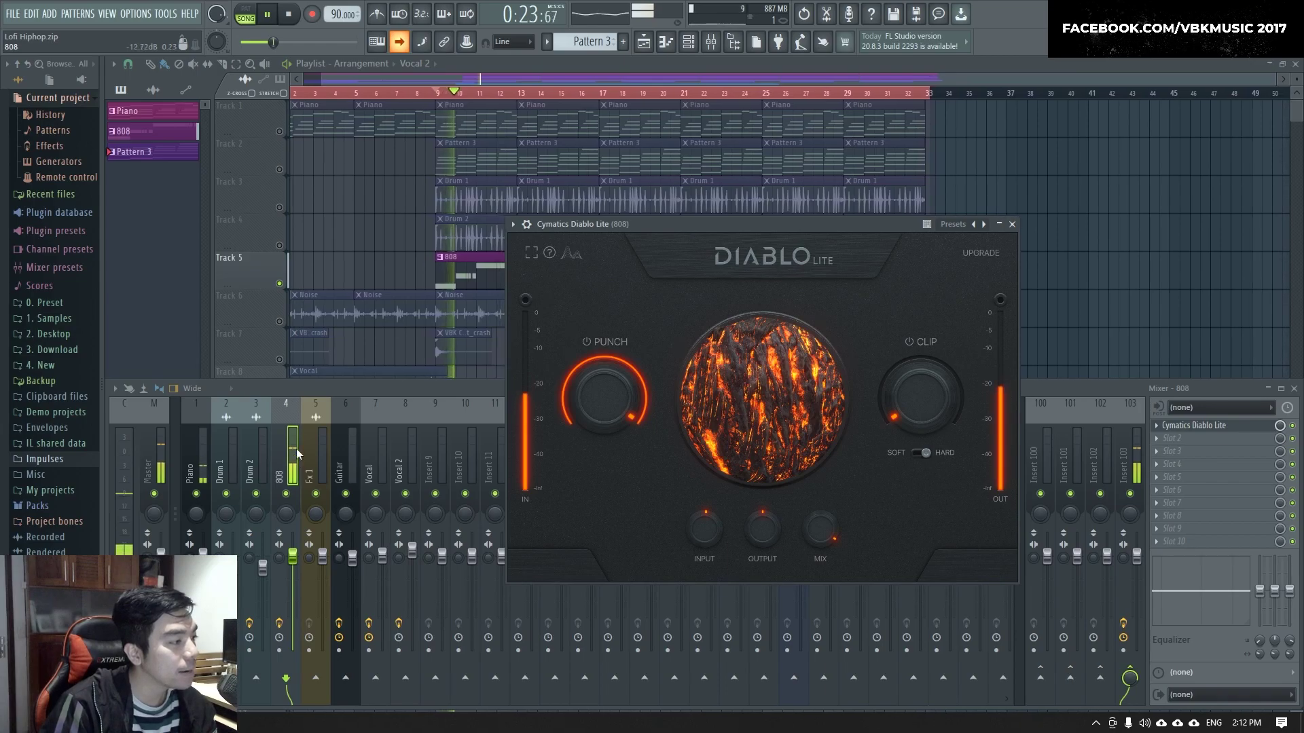
{"action": "left_click_drag", "start_coordinate": [917, 404], "coordinate": [941, 325]}
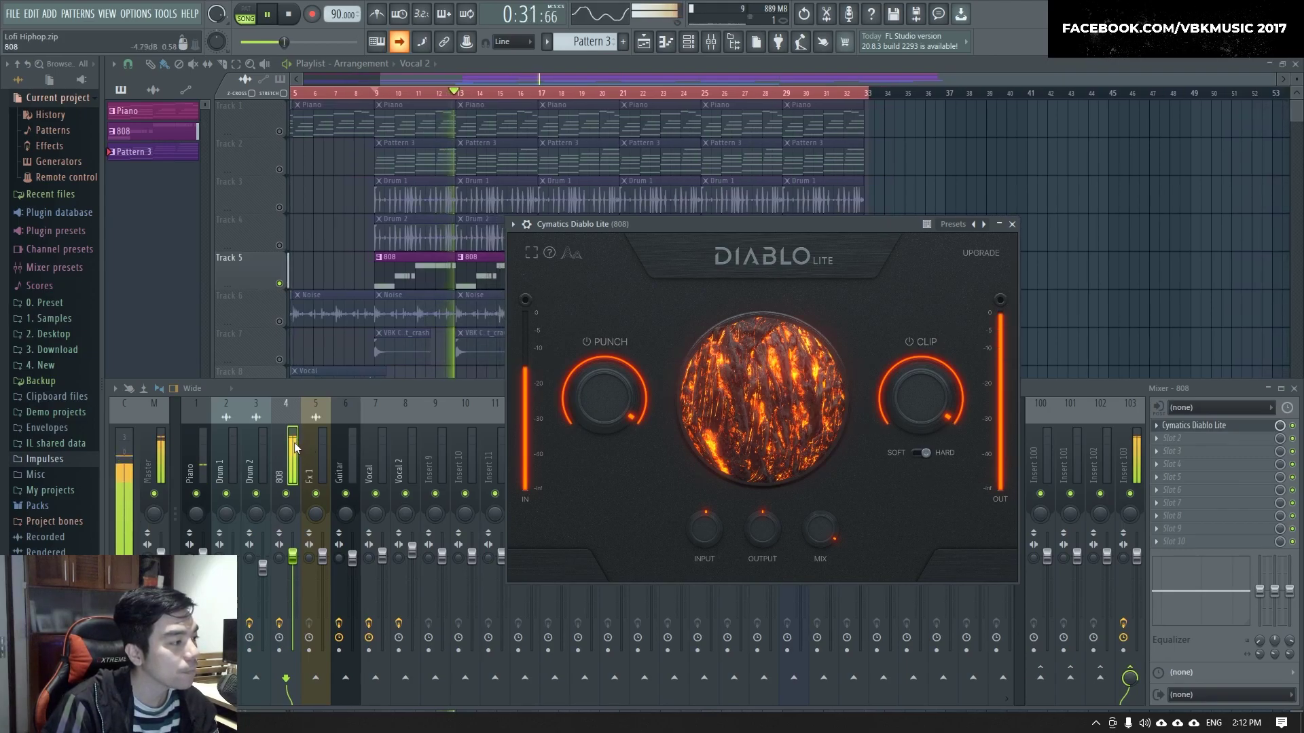
{"action": "key", "text": "space"}
{"action": "left_click_drag", "start_coordinate": [908, 376], "coordinate": [912, 475]}
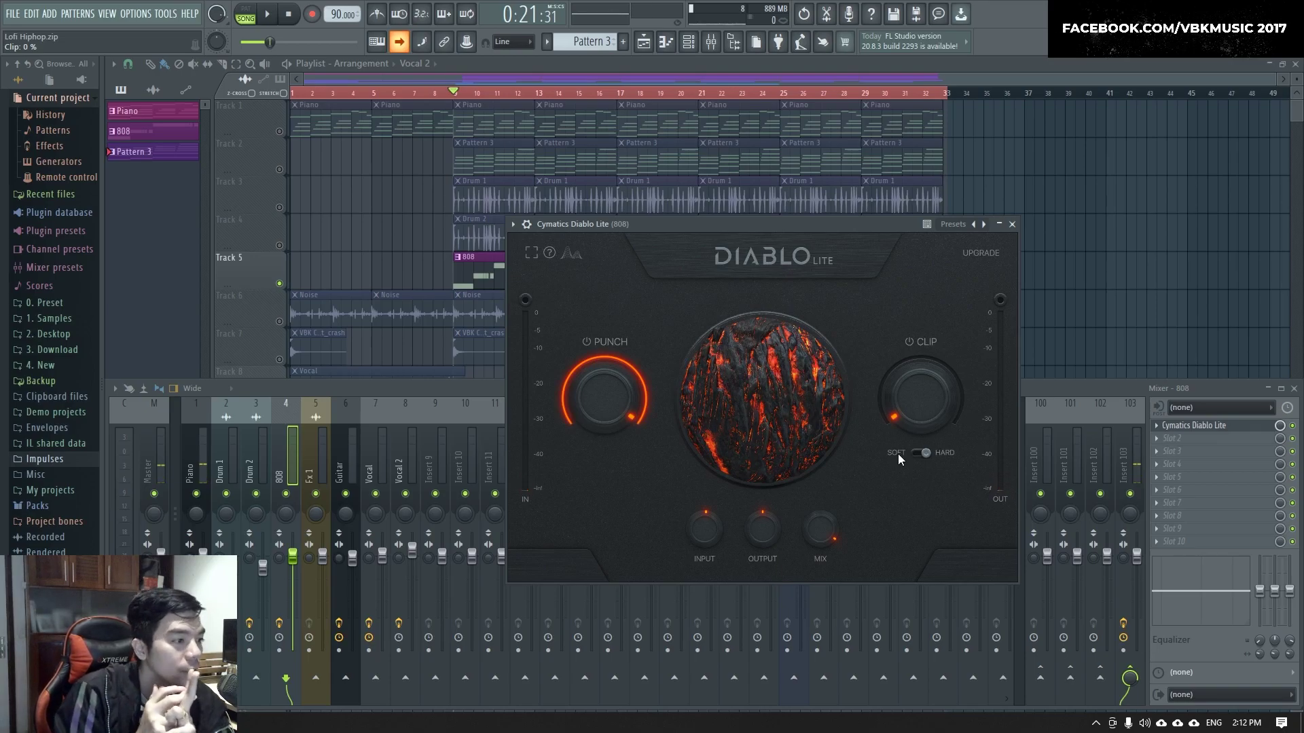
Play the 808 while sweeping Diablo Lite's Input gain to hear its effect.
{"action": "key", "text": "space"}
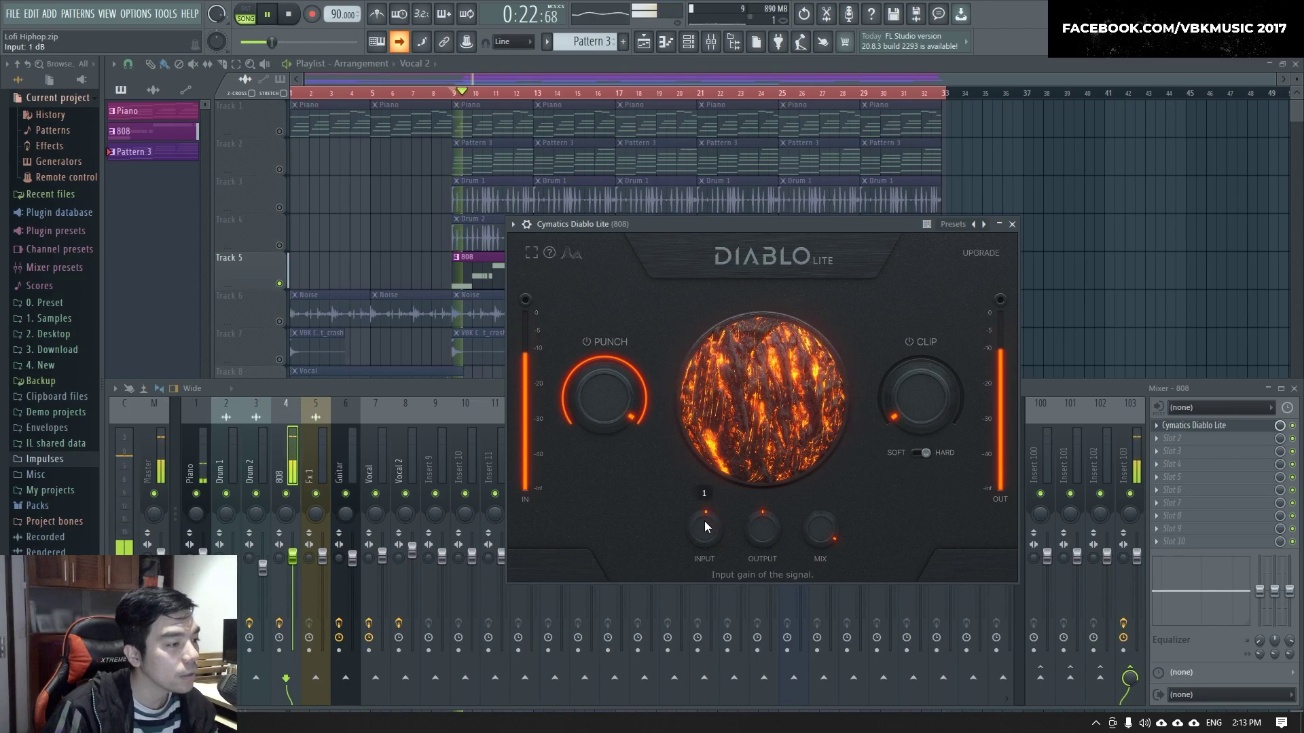
{"action": "mouse_move", "coordinate": [703, 521]}
{"action": "left_mouse_down"}
{"action": "mouse_move", "coordinate": [703, 509]}
{"action": "mouse_move", "coordinate": [705, 520]}
{"action": "mouse_move", "coordinate": [755, 511]}
{"action": "mouse_move", "coordinate": [755, 527]}
{"action": "mouse_move", "coordinate": [704, 535]}
{"action": "left_mouse_up"}
{"action": "key", "text": "space"}
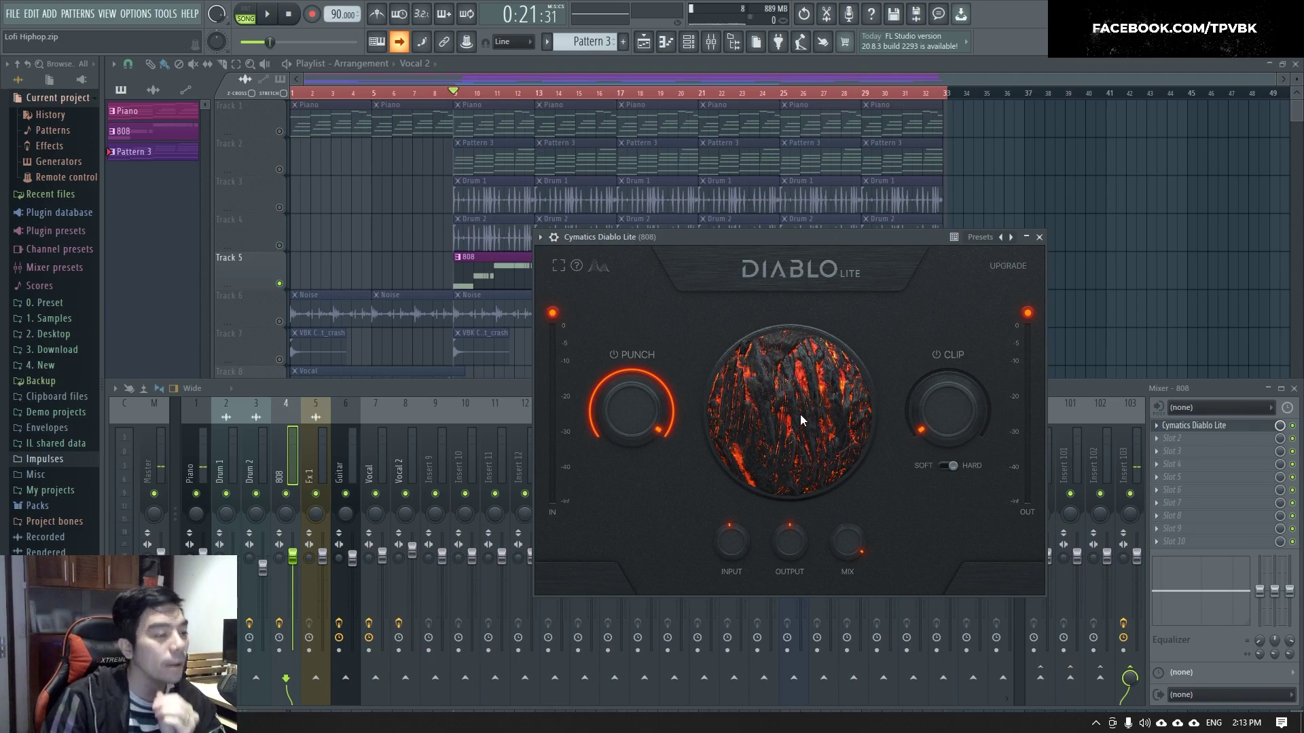
Play the 808 while raising the Output gain and set it back down to -1 dB.
{"action": "left_click_drag", "start_coordinate": [731, 567], "coordinate": [786, 537]}
{"action": "key", "text": "space"}
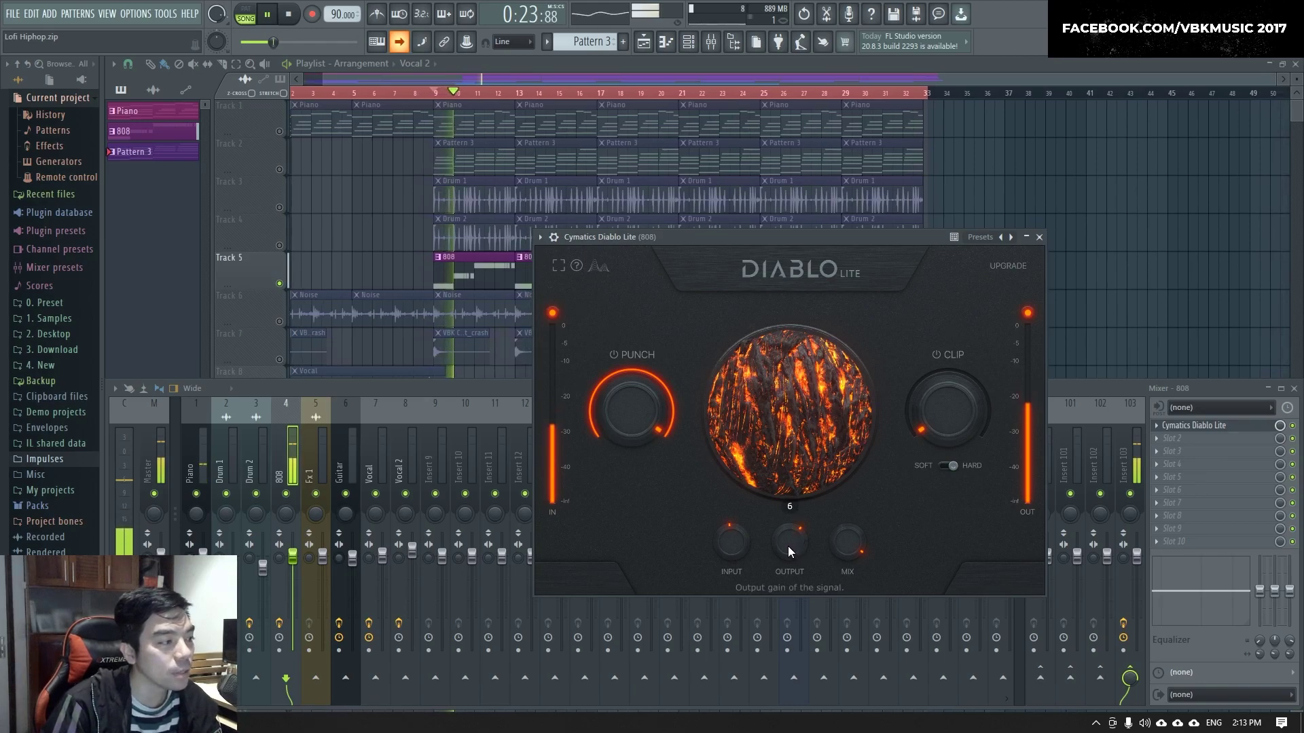
{"action": "left_click_drag", "start_coordinate": [788, 546], "coordinate": [789, 548]}
{"action": "key", "text": "space"}
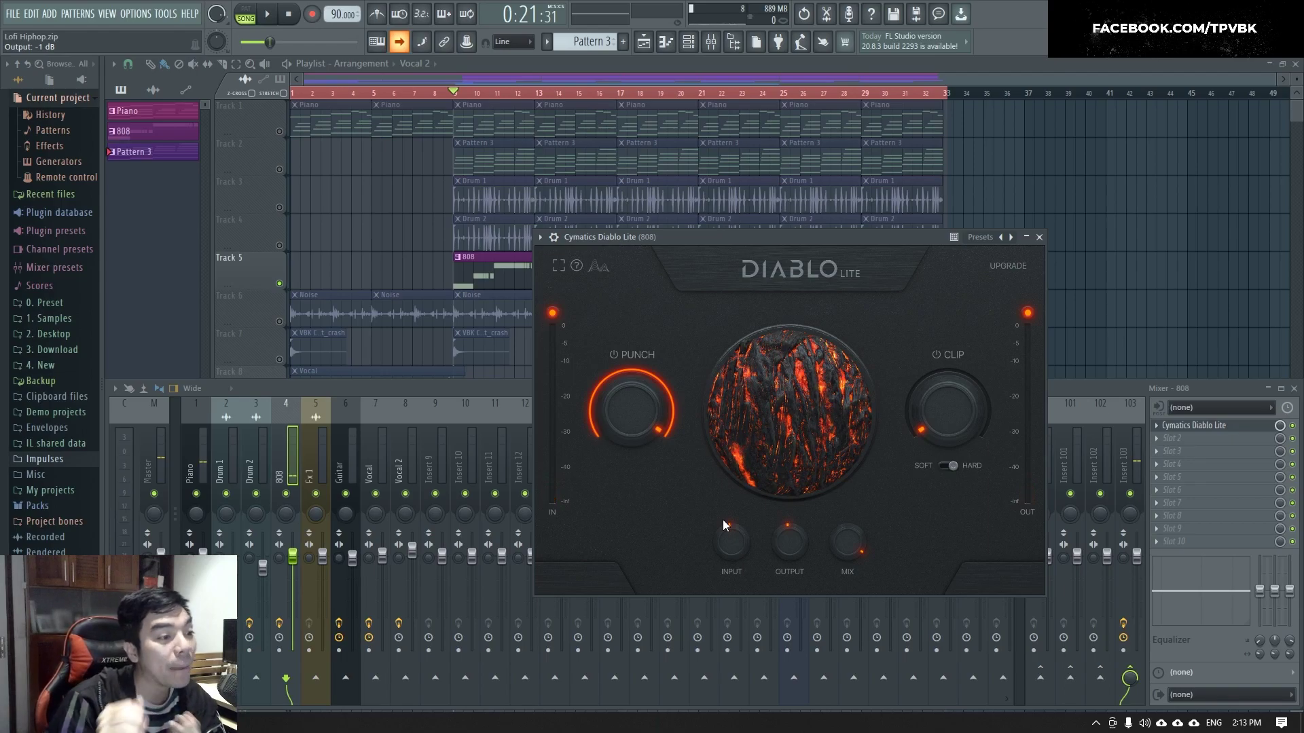
Raise Diablo Lite's Input gain to 20 dB, play the 808 through it, and return Input to its neutral position.
{"action": "mouse_move", "coordinate": [723, 538]}
{"action": "left_click_drag", "start_coordinate": [723, 538], "coordinate": [726, 528]}
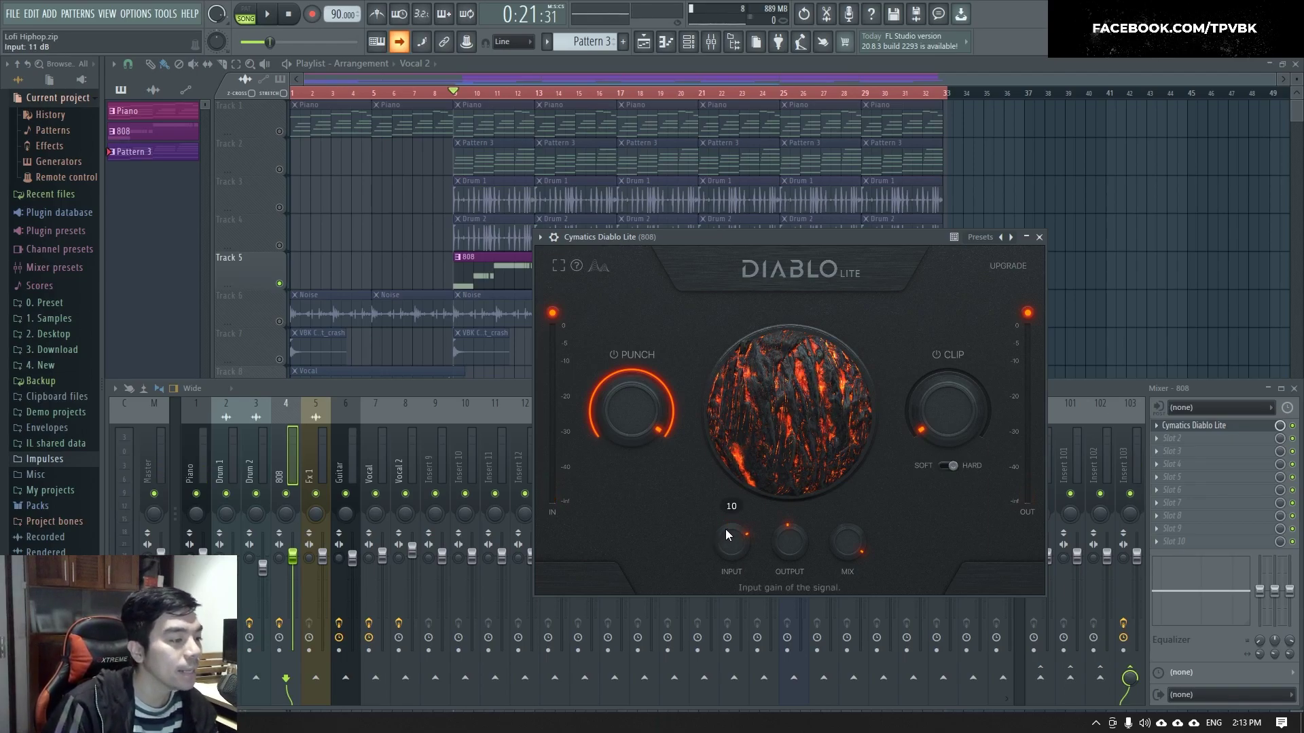
{"action": "left_click_drag", "start_coordinate": [729, 536], "coordinate": [728, 541]}
{"action": "key", "text": "space"}
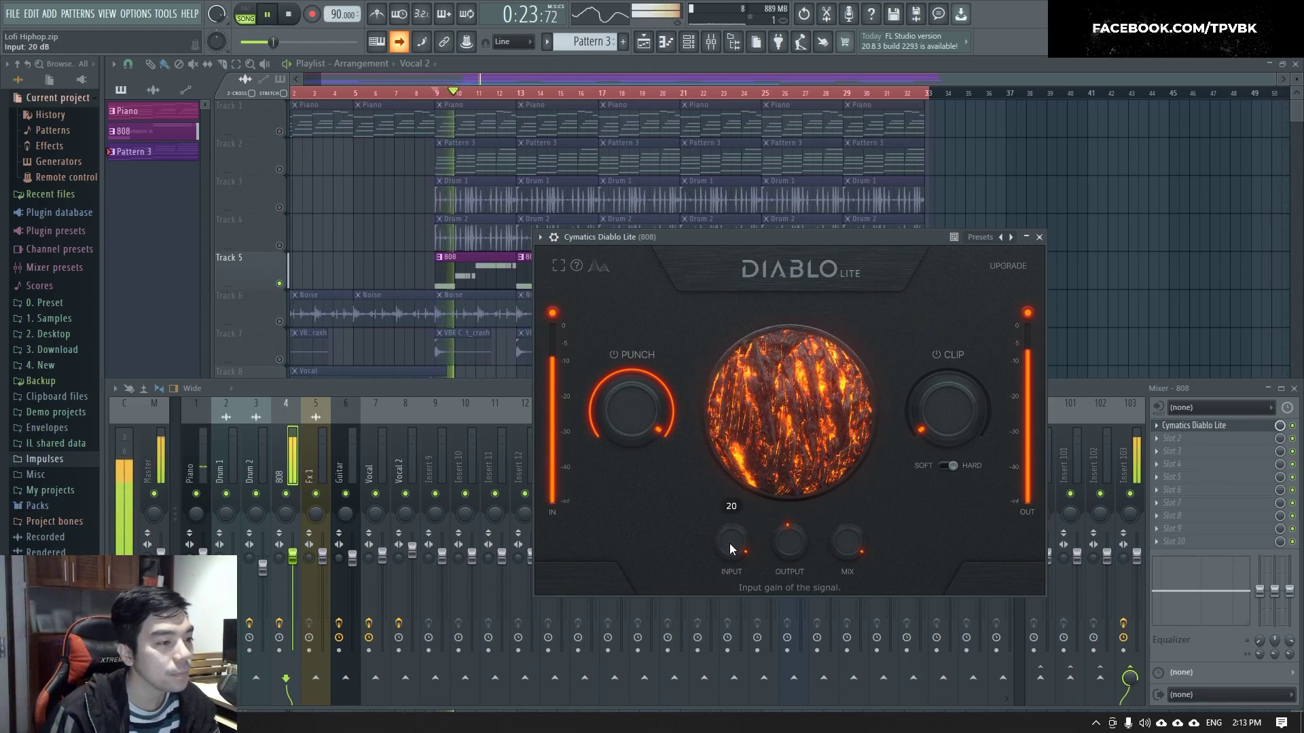
{"action": "left_click_drag", "start_coordinate": [730, 541], "coordinate": [788, 540]}
{"action": "key", "text": "space"}
Set Punch to about halfway and Clip to 47%, play the 808 while raising Input to 20 dB, and reset Input.
{"action": "mouse_move", "coordinate": [631, 410]}
{"action": "left_mouse_down"}
{"action": "mouse_move", "coordinate": [634, 466]}
{"action": "mouse_move", "coordinate": [642, 414]}
{"action": "left_mouse_up"}
{"action": "left_click_drag", "start_coordinate": [928, 413], "coordinate": [946, 385]}
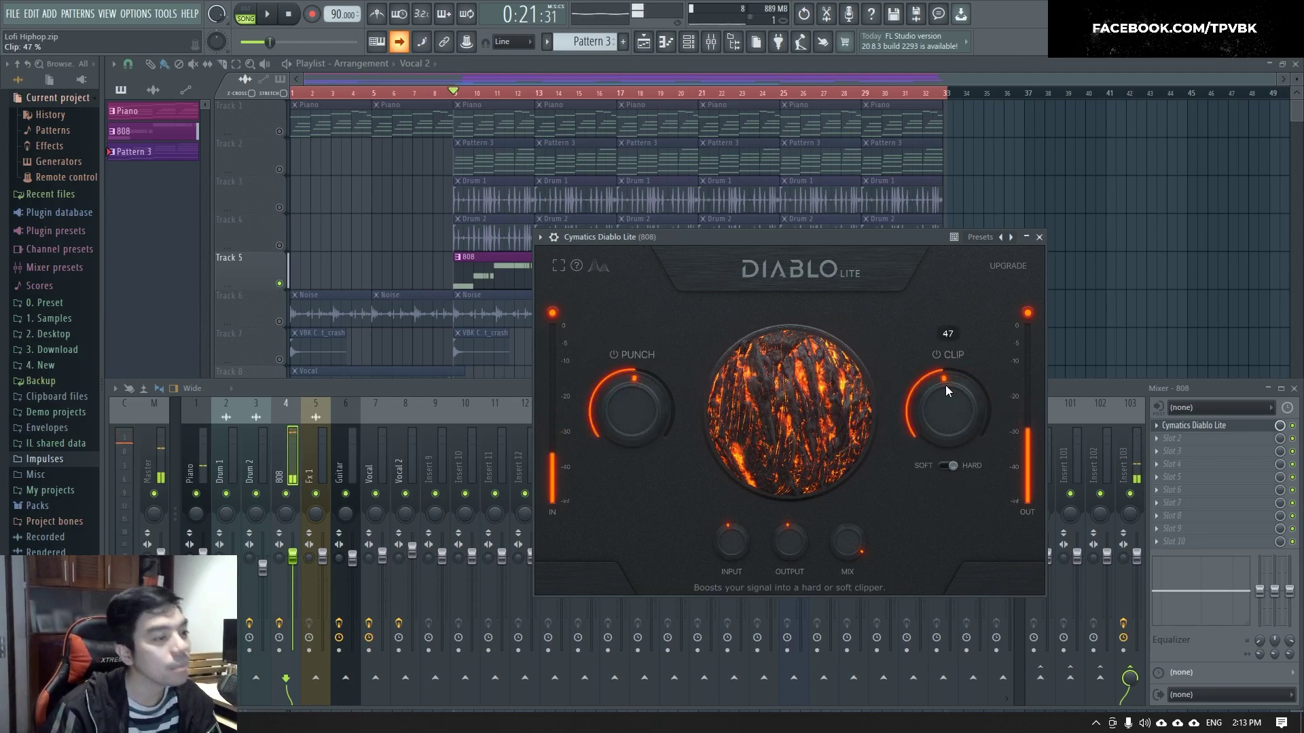
{"action": "key", "text": "space"}
{"action": "left_click_drag", "start_coordinate": [794, 541], "coordinate": [740, 516]}
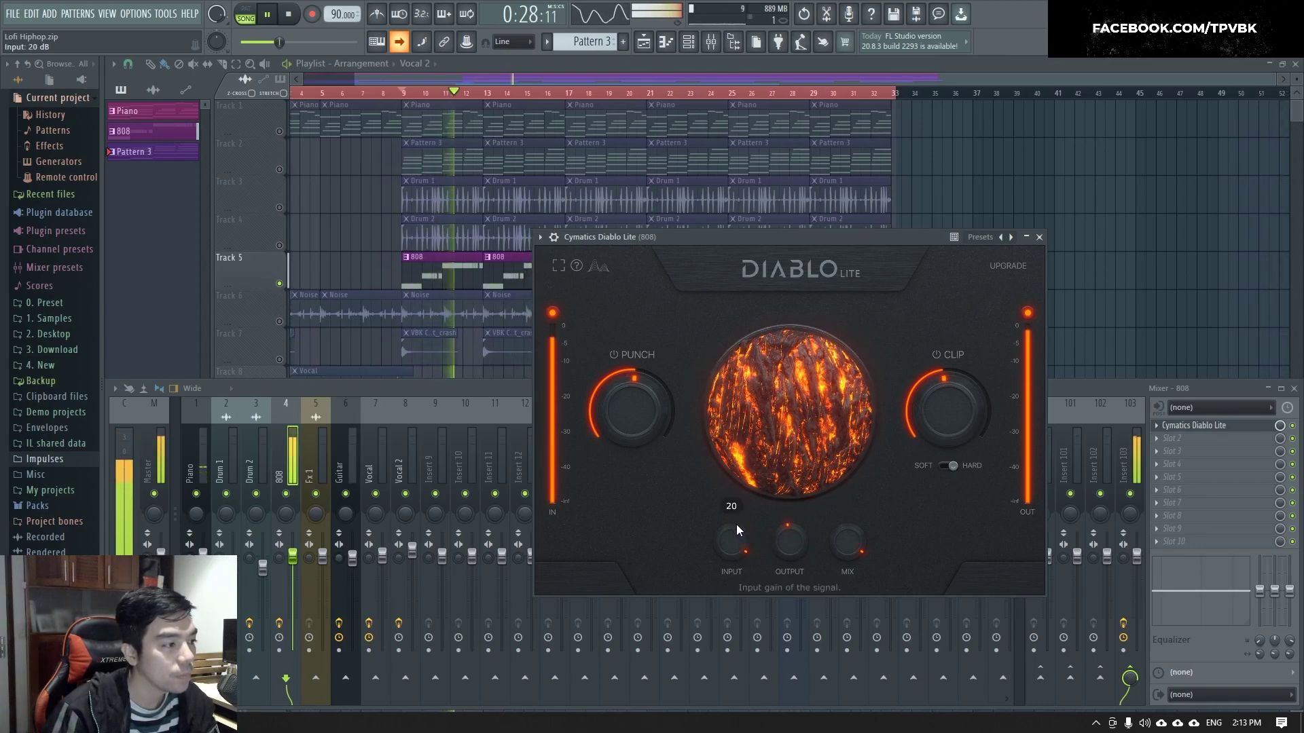
{"action": "double_click", "coordinate": [735, 542]}
{"action": "key", "text": "space"}
Try the Mix dry/wet control on the 808 and turn Punch and Clip back to 0%.
{"action": "left_click_drag", "start_coordinate": [844, 544], "coordinate": [846, 557]}
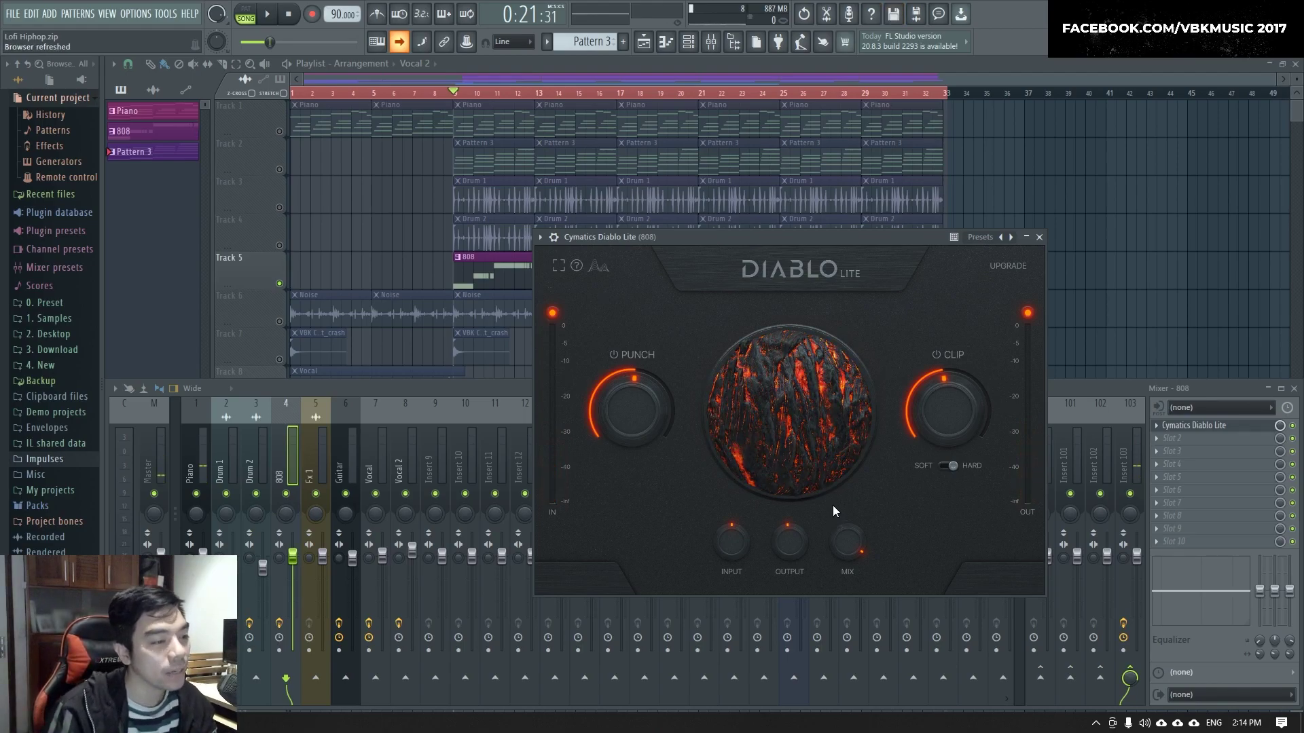
{"action": "mouse_move", "coordinate": [844, 530]}
{"action": "left_click_drag", "start_coordinate": [828, 566], "coordinate": [861, 482]}
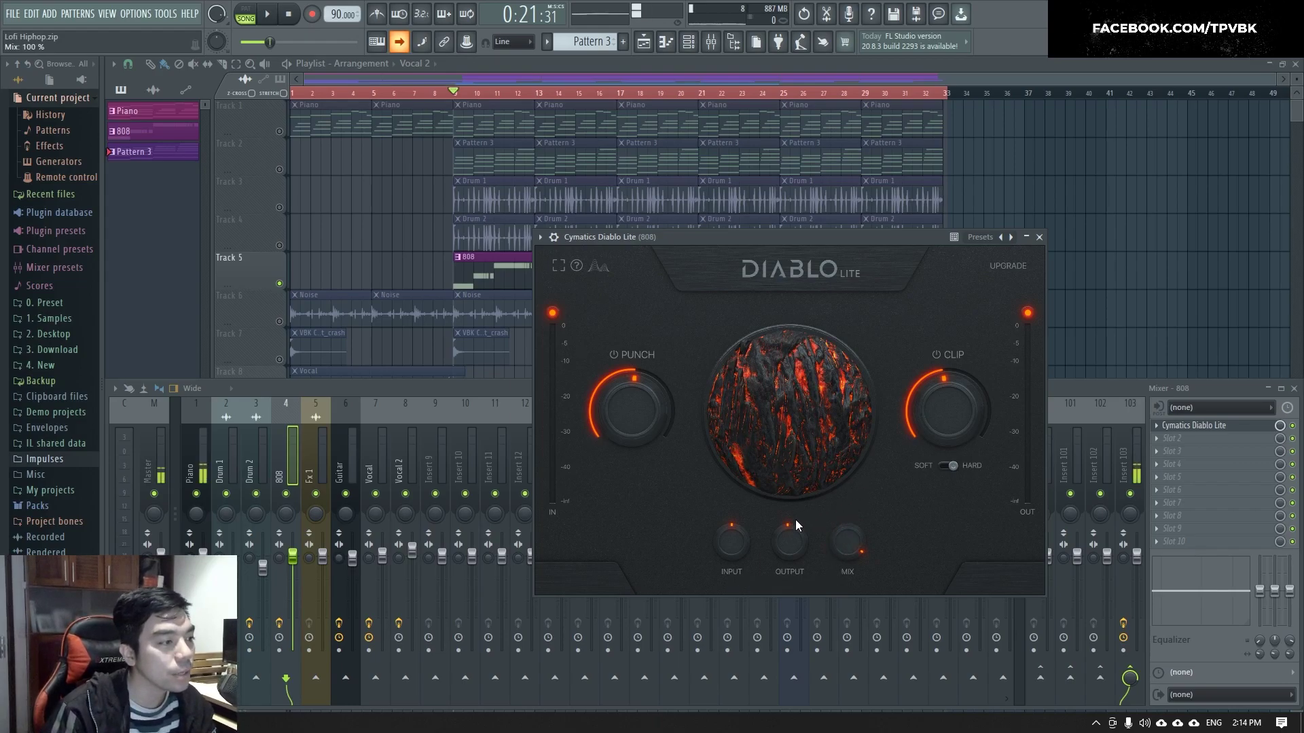
{"action": "mouse_move", "coordinate": [646, 407]}
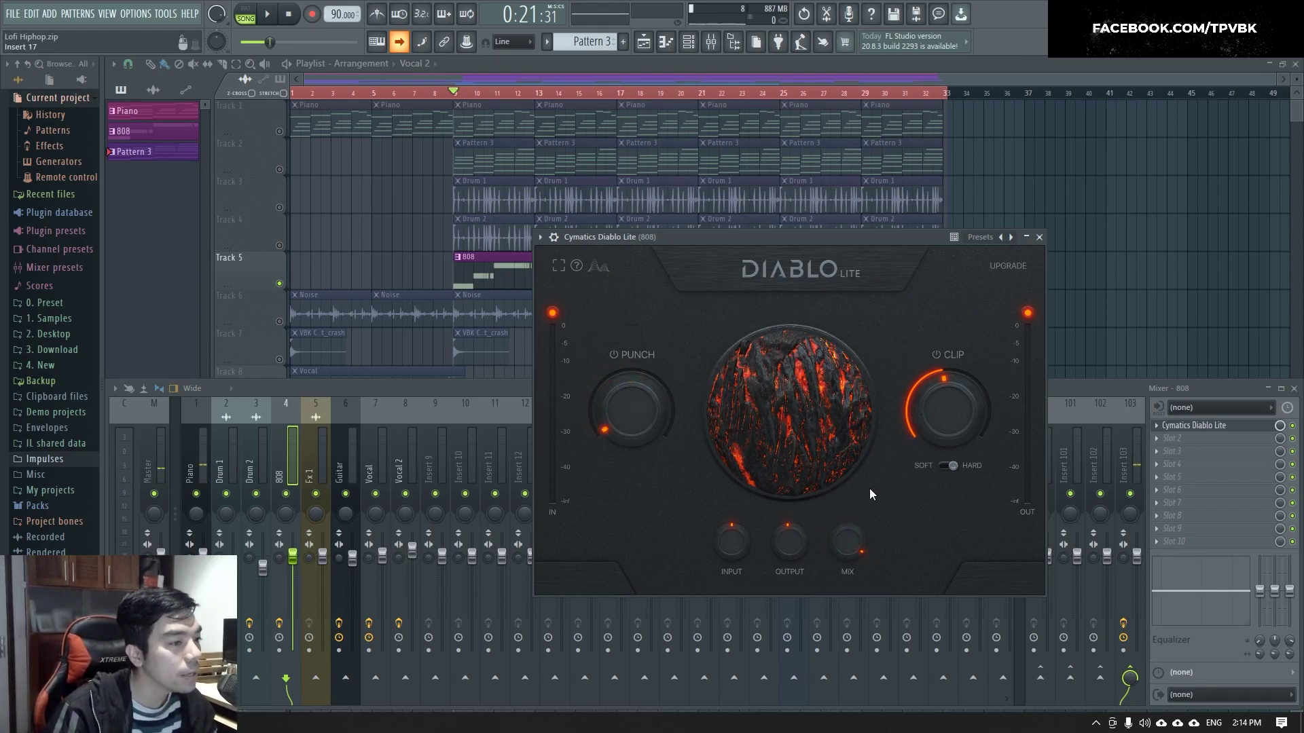
{"action": "left_click_drag", "start_coordinate": [940, 416], "coordinate": [922, 612]}
{"action": "left_click_drag", "start_coordinate": [847, 545], "coordinate": [849, 546]}
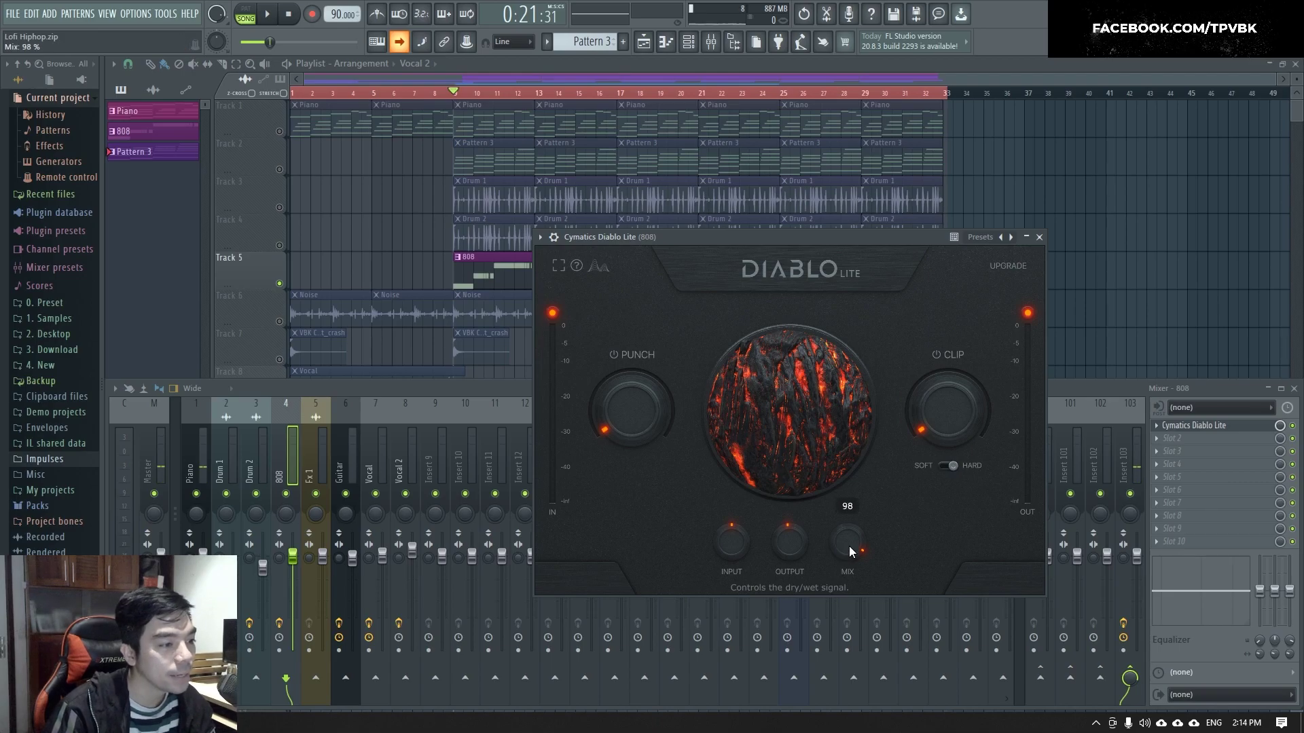
Play the full arrangement and mute the Vocal 2 track.
{"action": "key", "text": "space"}
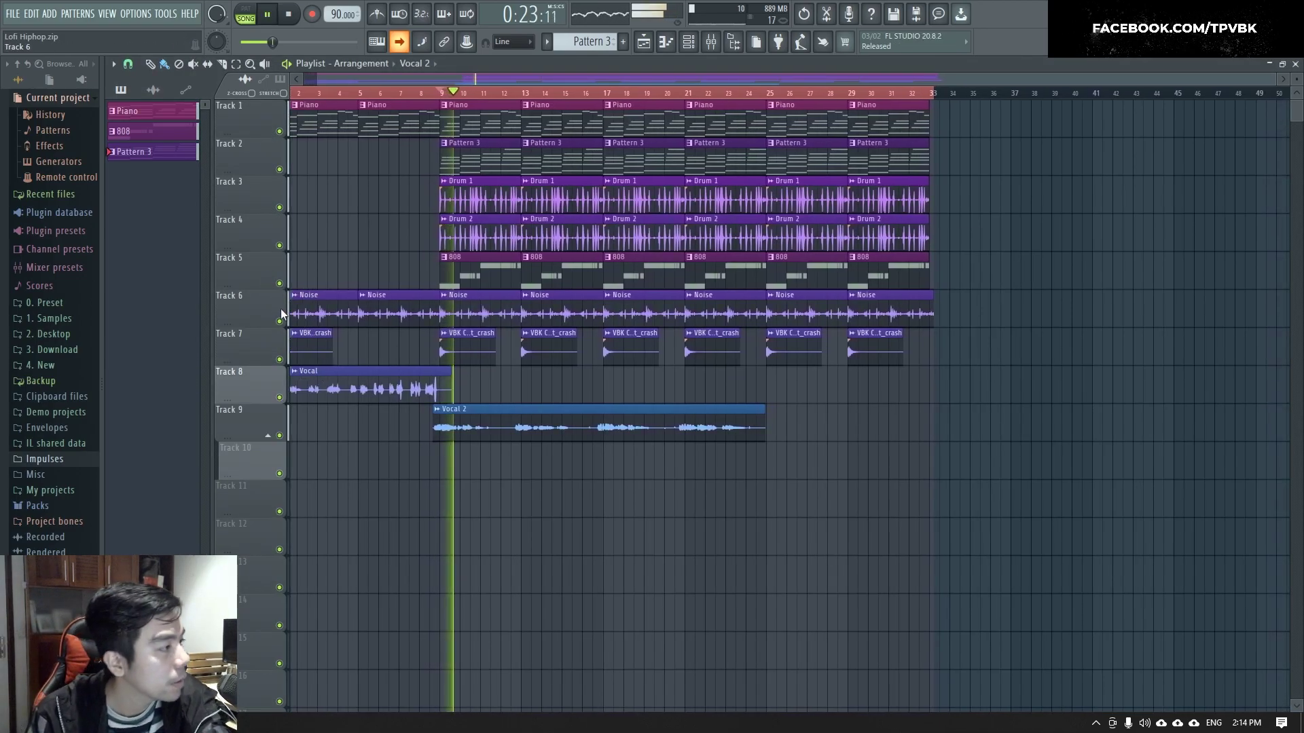
{"action": "left_click", "coordinate": [280, 436]}
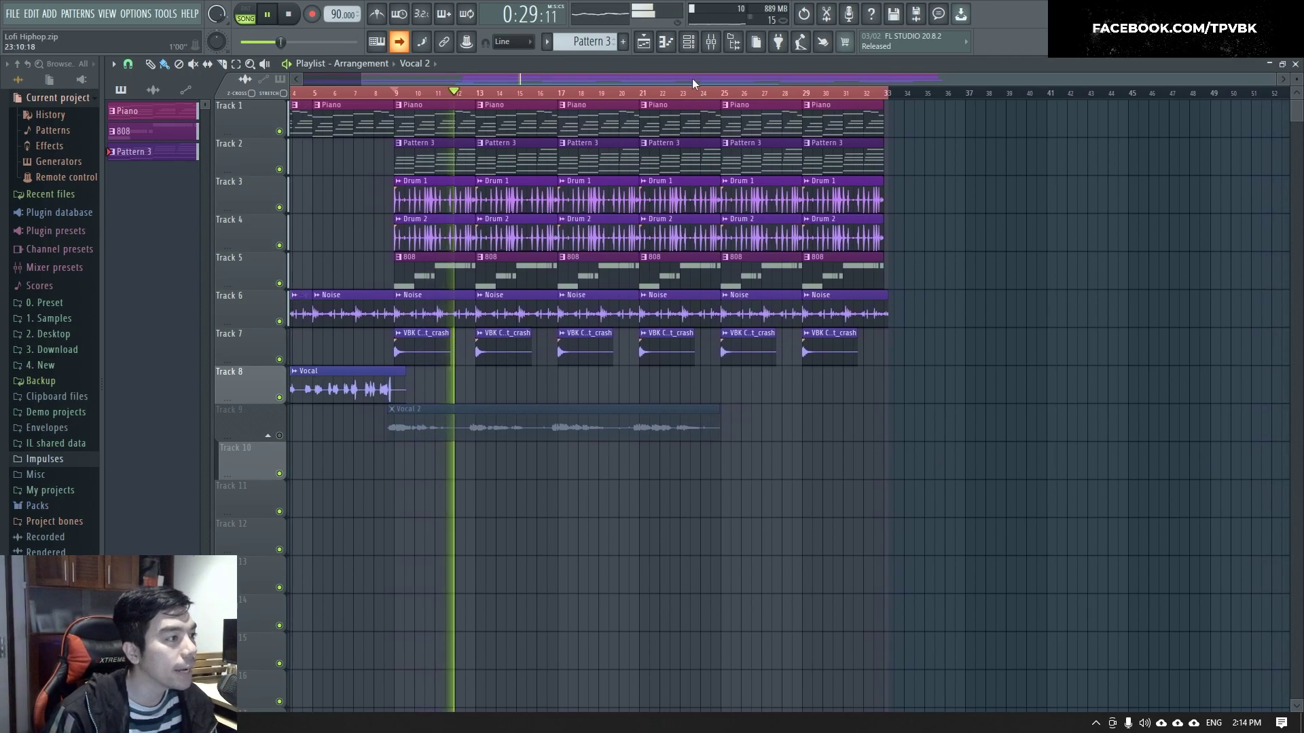
{"action": "key", "text": "space"}
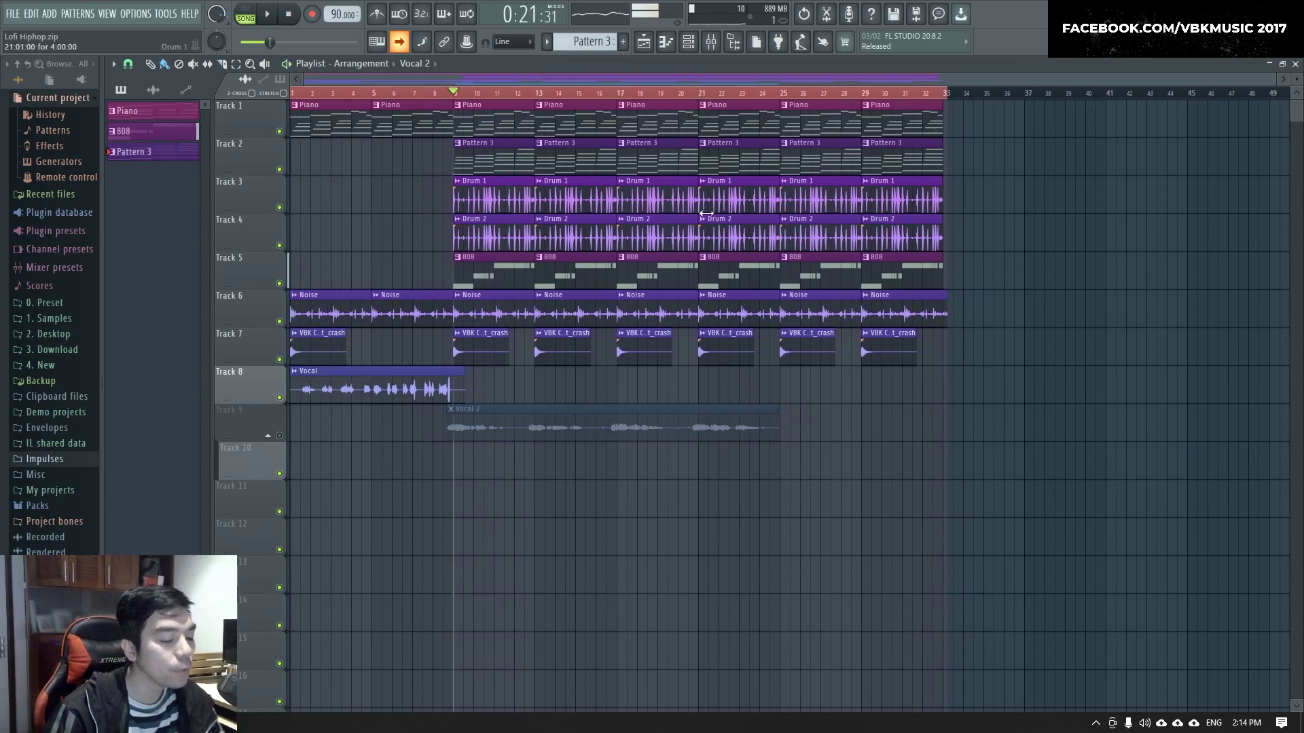
Open the 808's Diablo Lite, try Punch and return it to 0%, and play the beat with Clip partly raised.
{"action": "key", "text": "F9"}
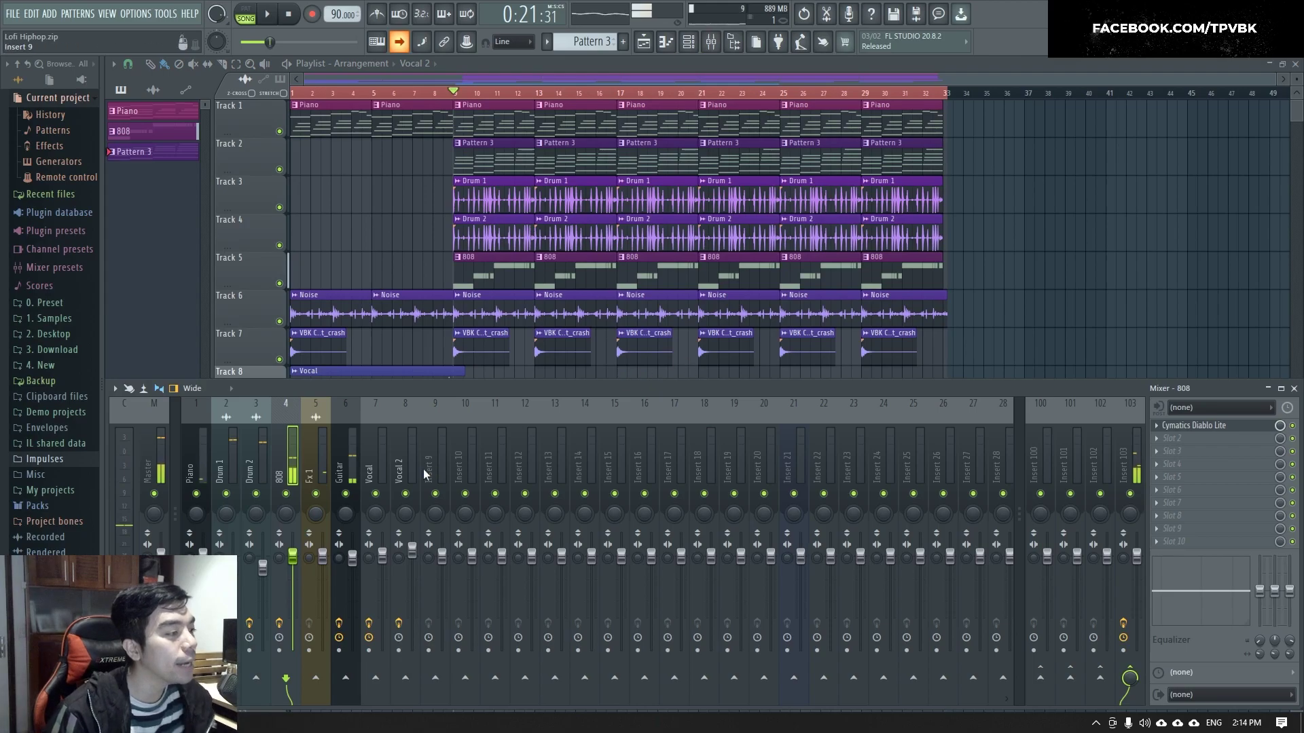
{"action": "left_click", "coordinate": [1215, 428]}
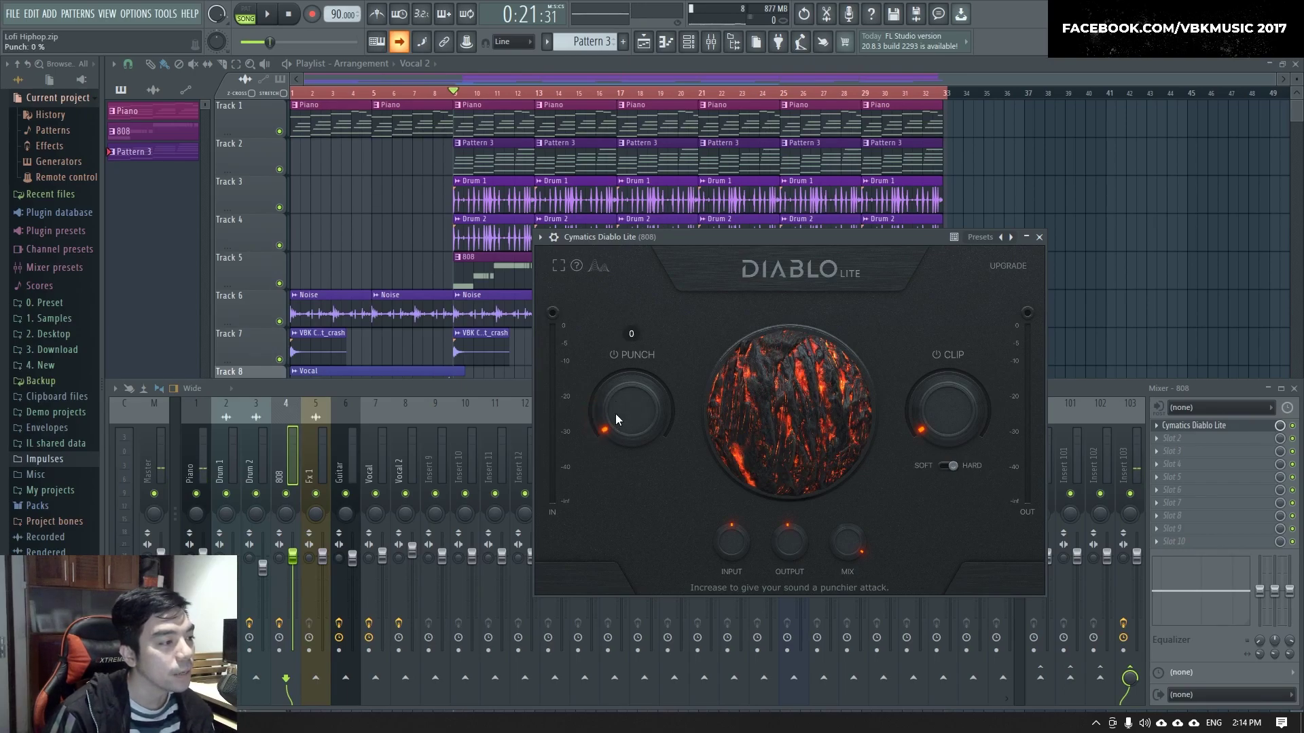
{"action": "mouse_move", "coordinate": [625, 418]}
{"action": "left_mouse_down"}
{"action": "mouse_move", "coordinate": [633, 388]}
{"action": "mouse_move", "coordinate": [634, 415]}
{"action": "left_mouse_up"}
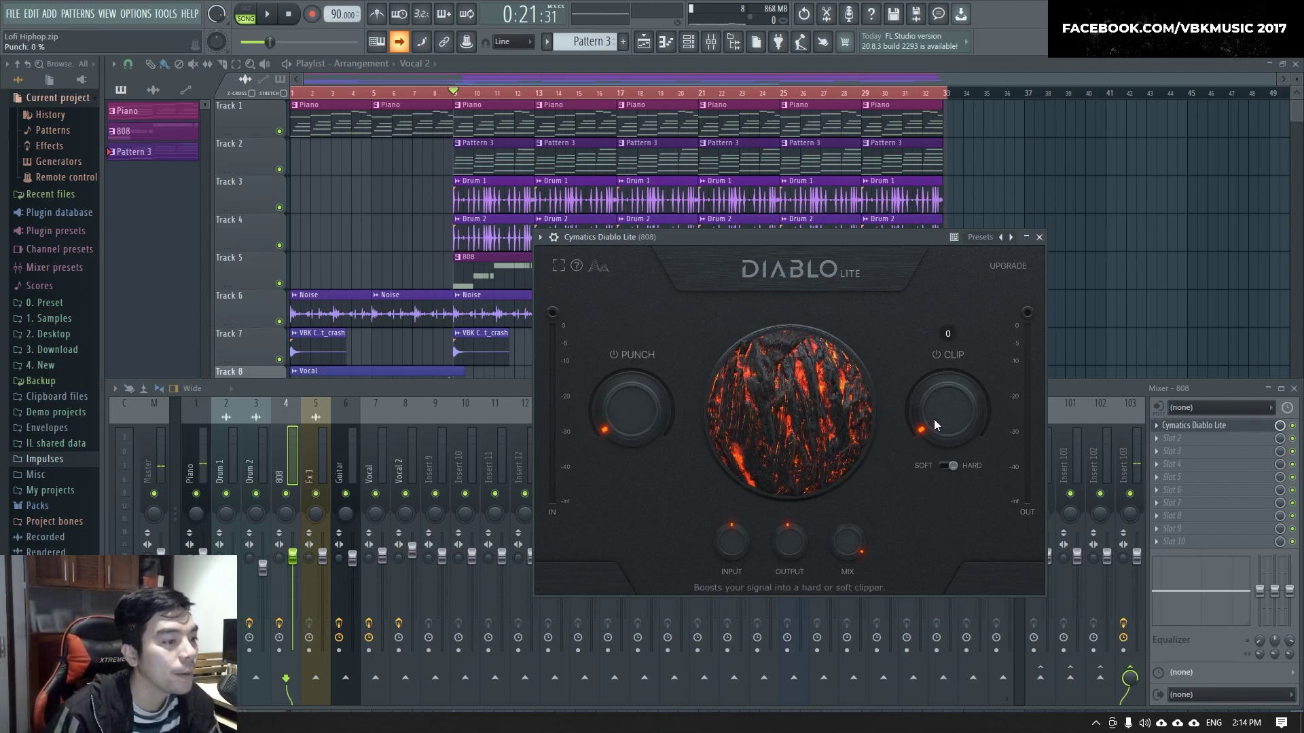
{"action": "left_click_drag", "start_coordinate": [947, 415], "coordinate": [951, 402]}
{"action": "key", "text": "space"}
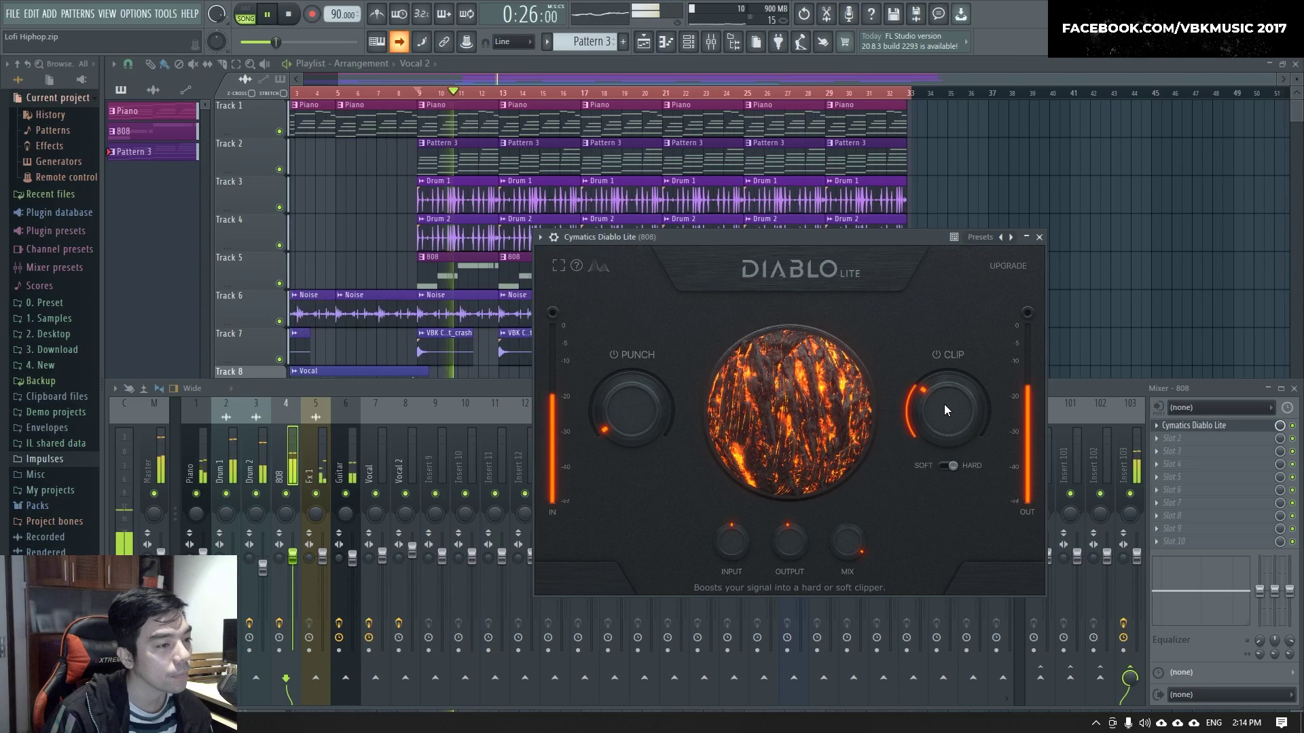
{"action": "key", "text": "space"}
Raise Clip to 100%, play the full beat to hear the distorted 808, and return Clip to 0%.
{"action": "left_click_drag", "start_coordinate": [942, 409], "coordinate": [949, 354]}
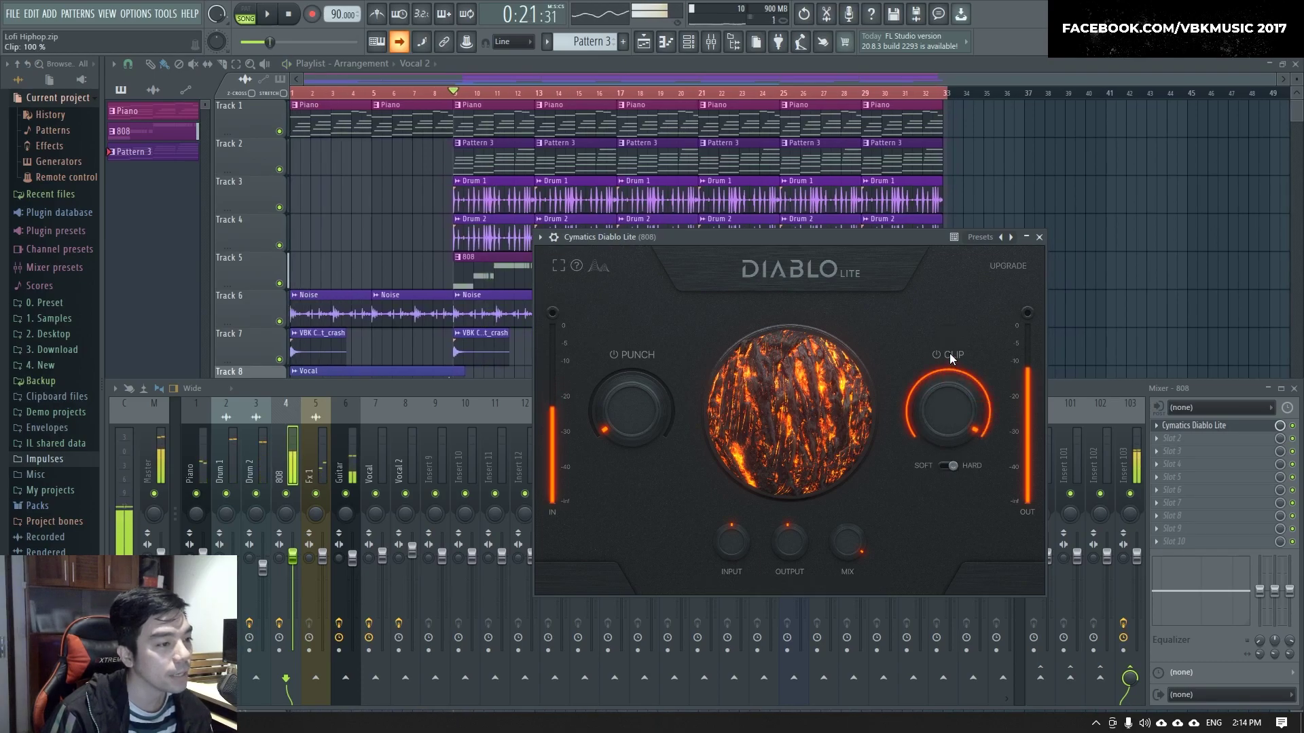
{"action": "key", "text": "space"}
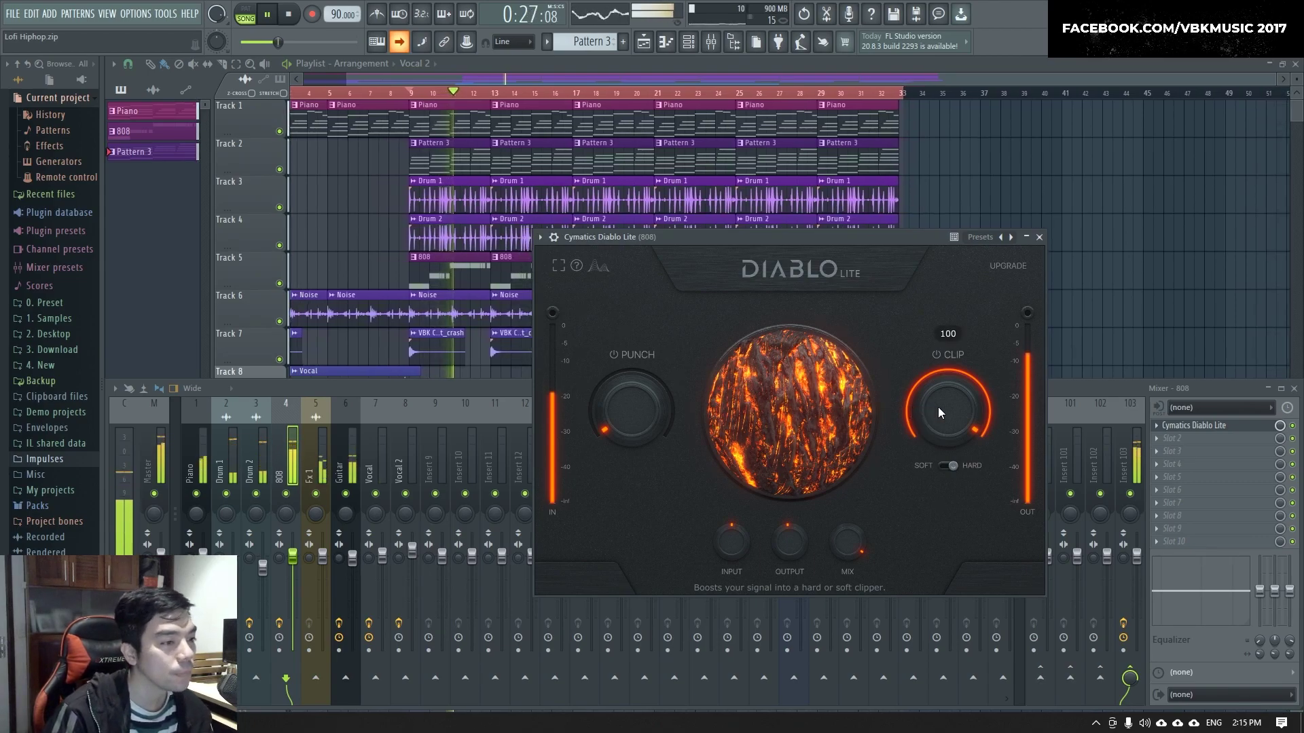
{"action": "key", "text": "space"}
{"action": "left_click_drag", "start_coordinate": [939, 406], "coordinate": [944, 500]}
Set Clip to 19% and boost the Input gain, fine-tuning Input while the full beat plays.
{"action": "left_click_drag", "start_coordinate": [735, 541], "coordinate": [731, 527]}
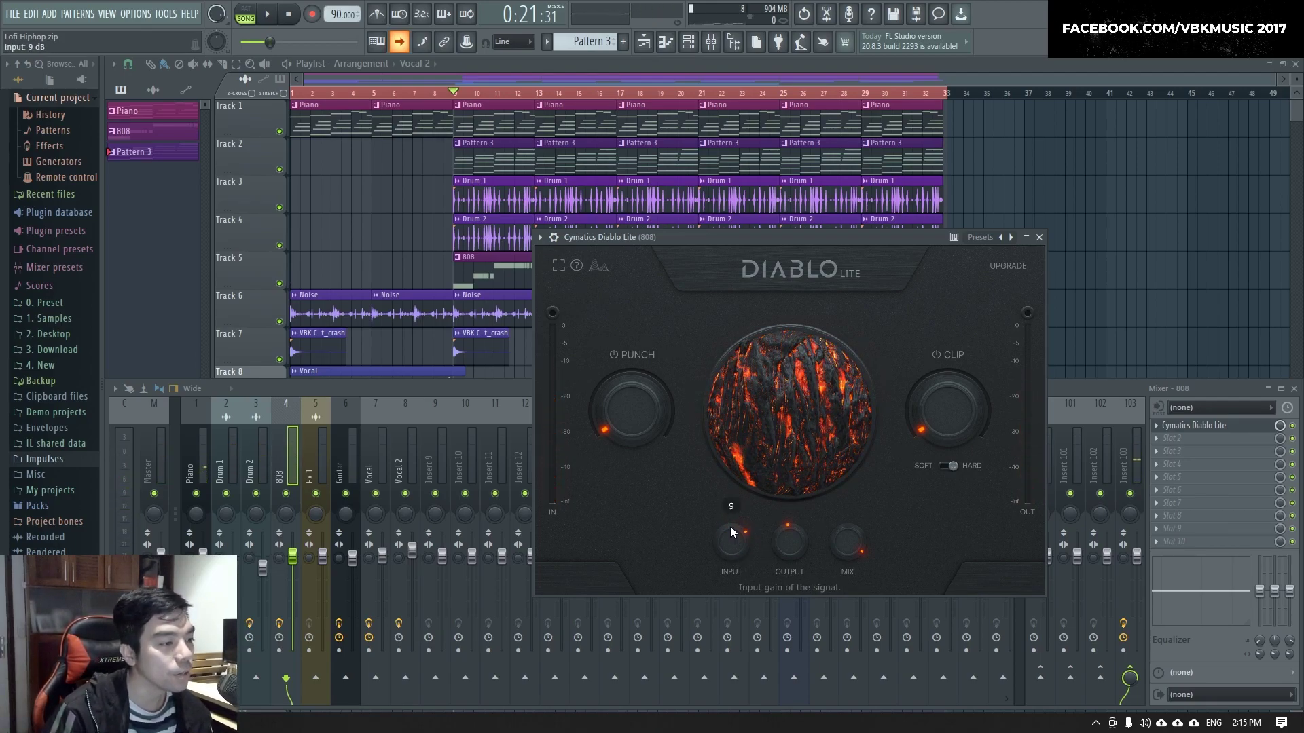
{"action": "left_click_drag", "start_coordinate": [948, 432], "coordinate": [947, 419]}
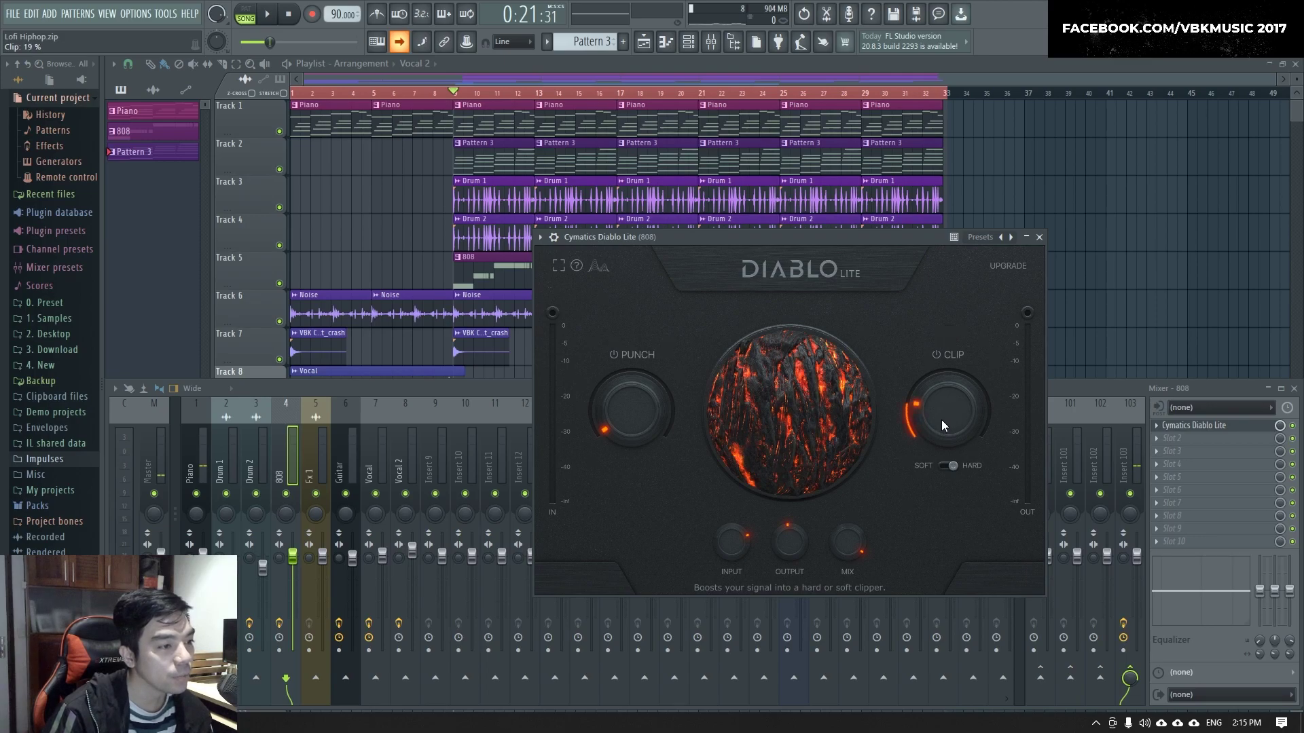
{"action": "left_click_drag", "start_coordinate": [734, 529], "coordinate": [736, 529]}
{"action": "key", "text": "space"}
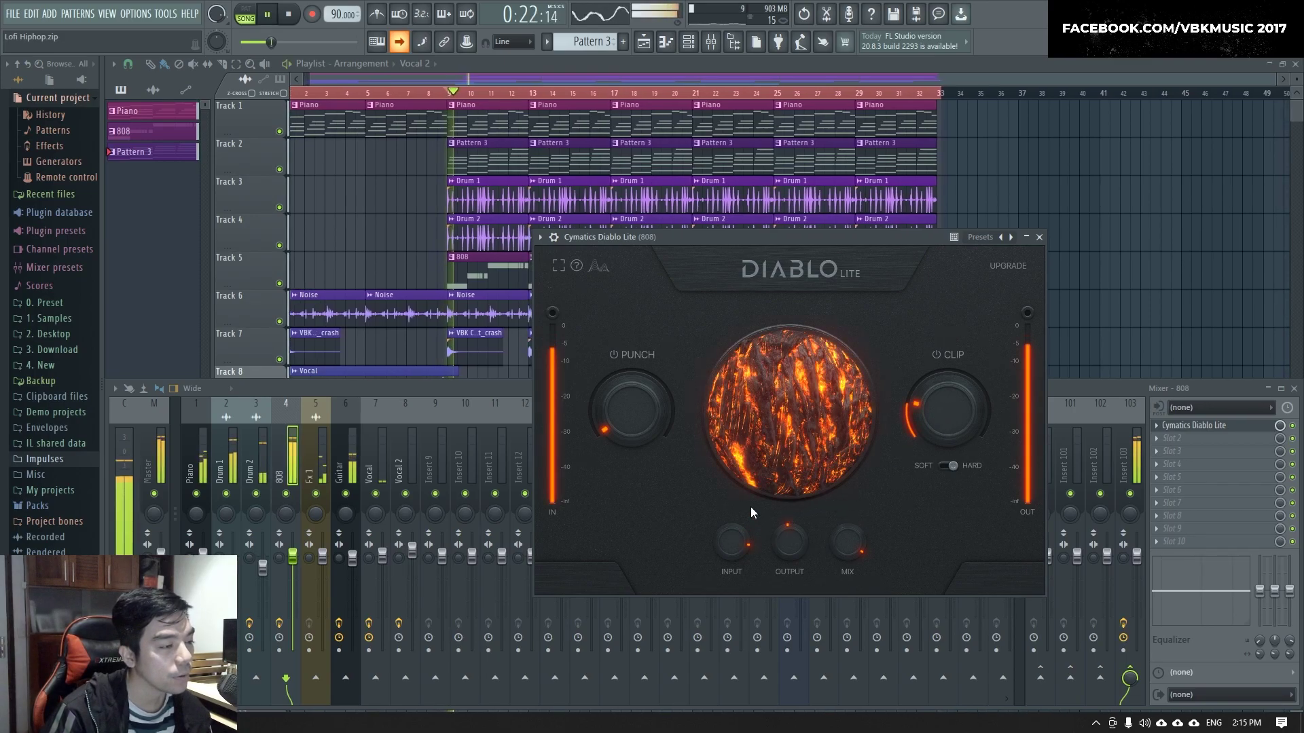
{"action": "left_click_drag", "start_coordinate": [736, 535], "coordinate": [732, 544]}
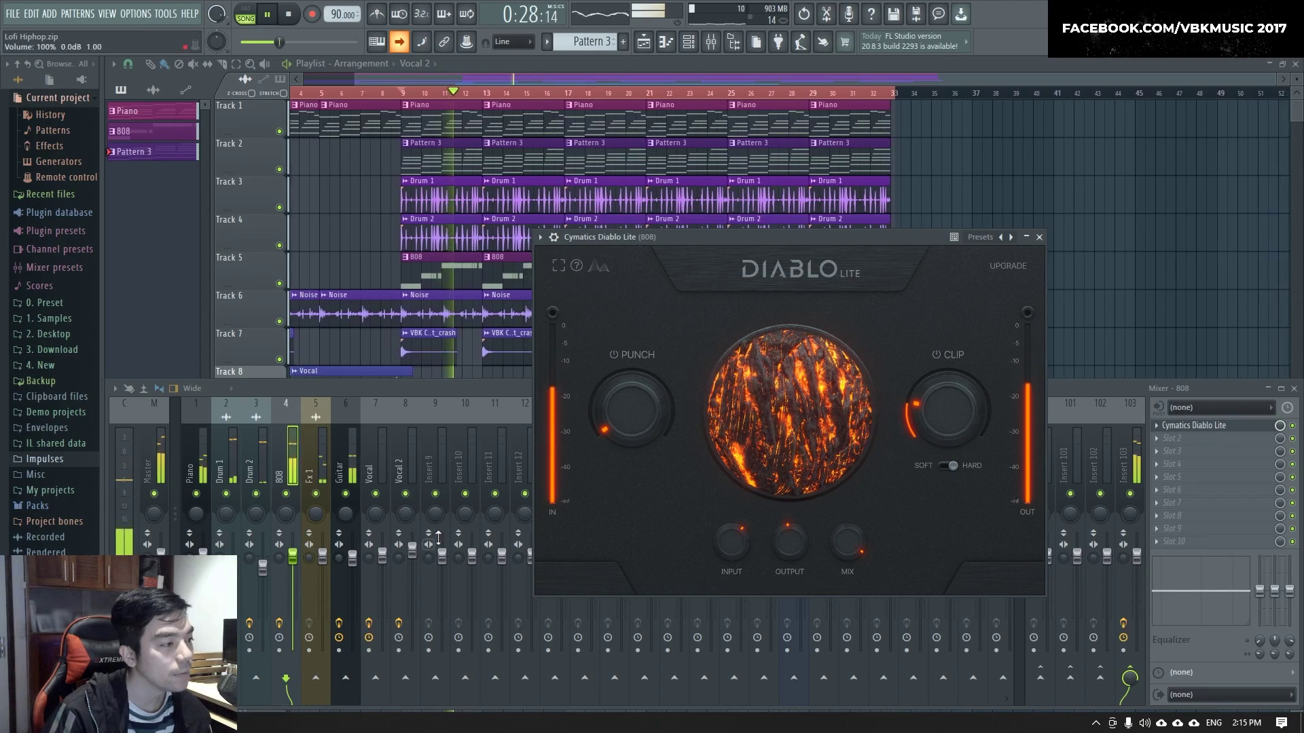
Lower the 808's mixer fader slightly during playback and set Diablo Lite's Input to 10 dB.
{"action": "left_click_drag", "start_coordinate": [293, 558], "coordinate": [293, 563]}
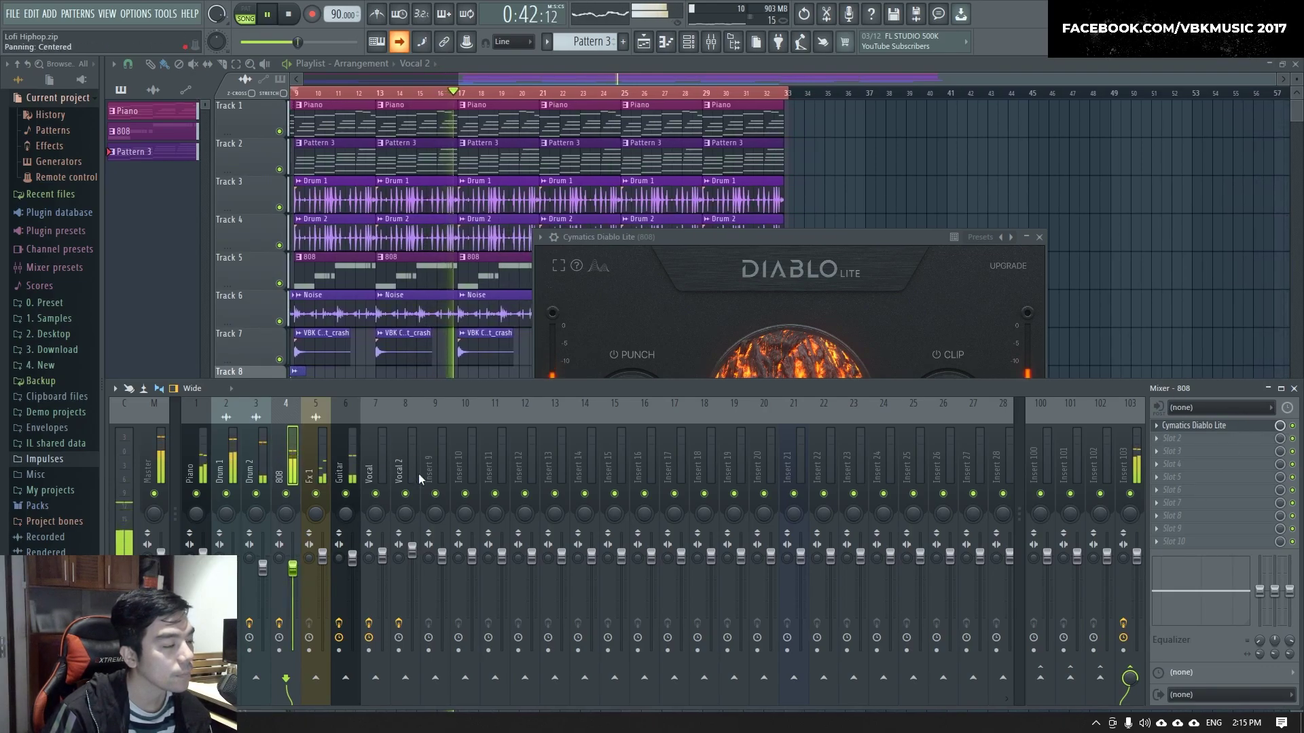
{"action": "left_click", "coordinate": [662, 321]}
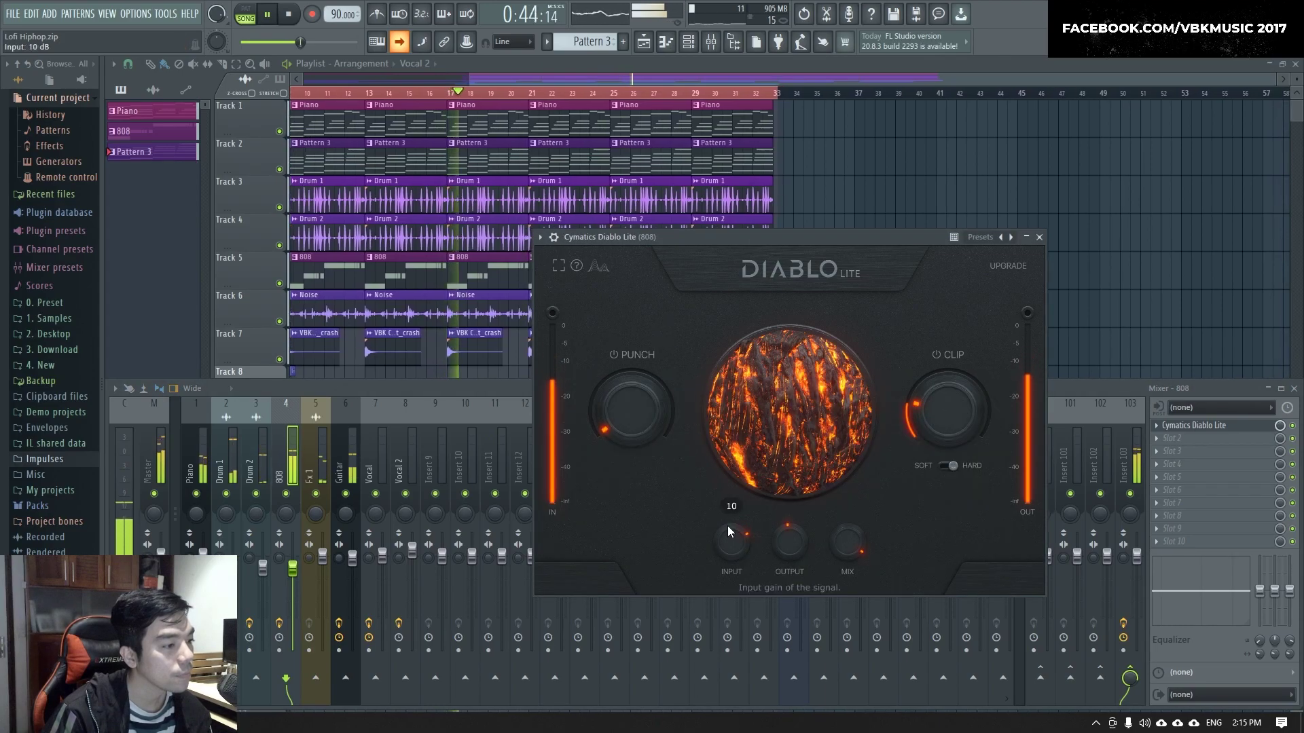
{"action": "left_click", "coordinate": [1039, 237]}
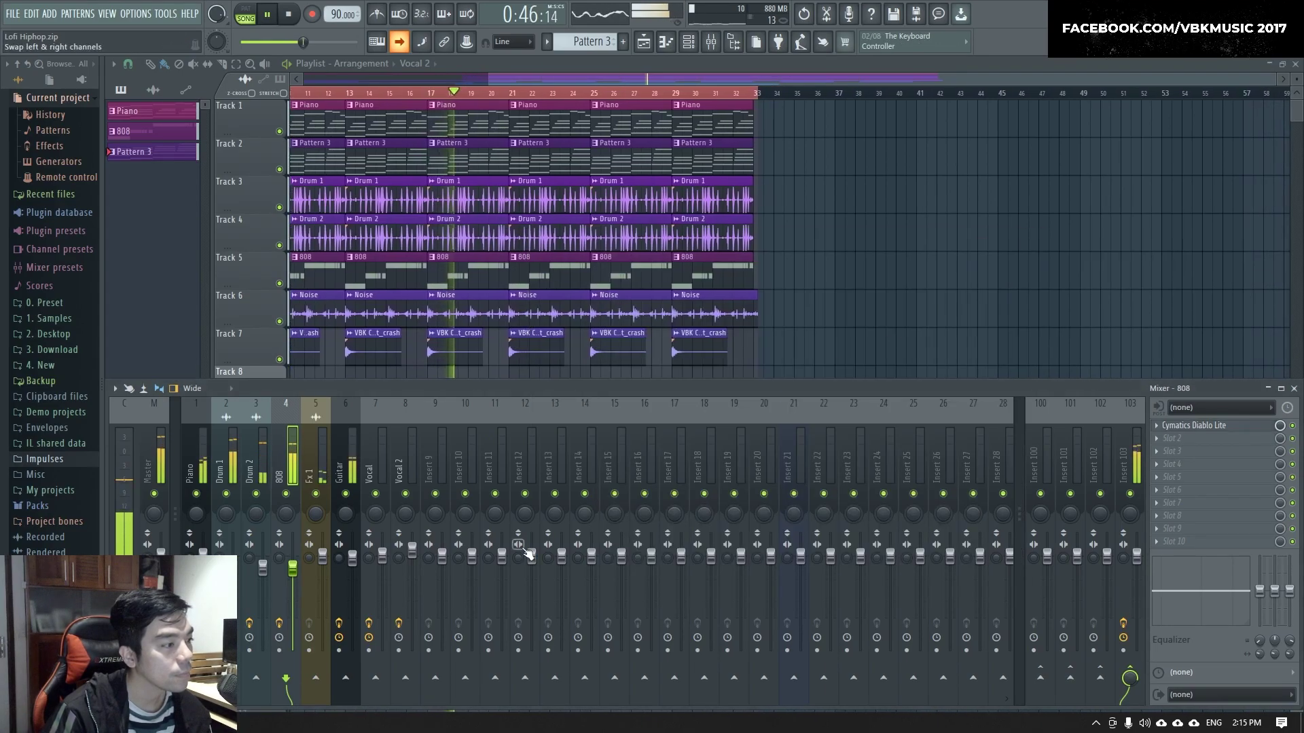
{"action": "left_click", "coordinate": [1214, 427]}
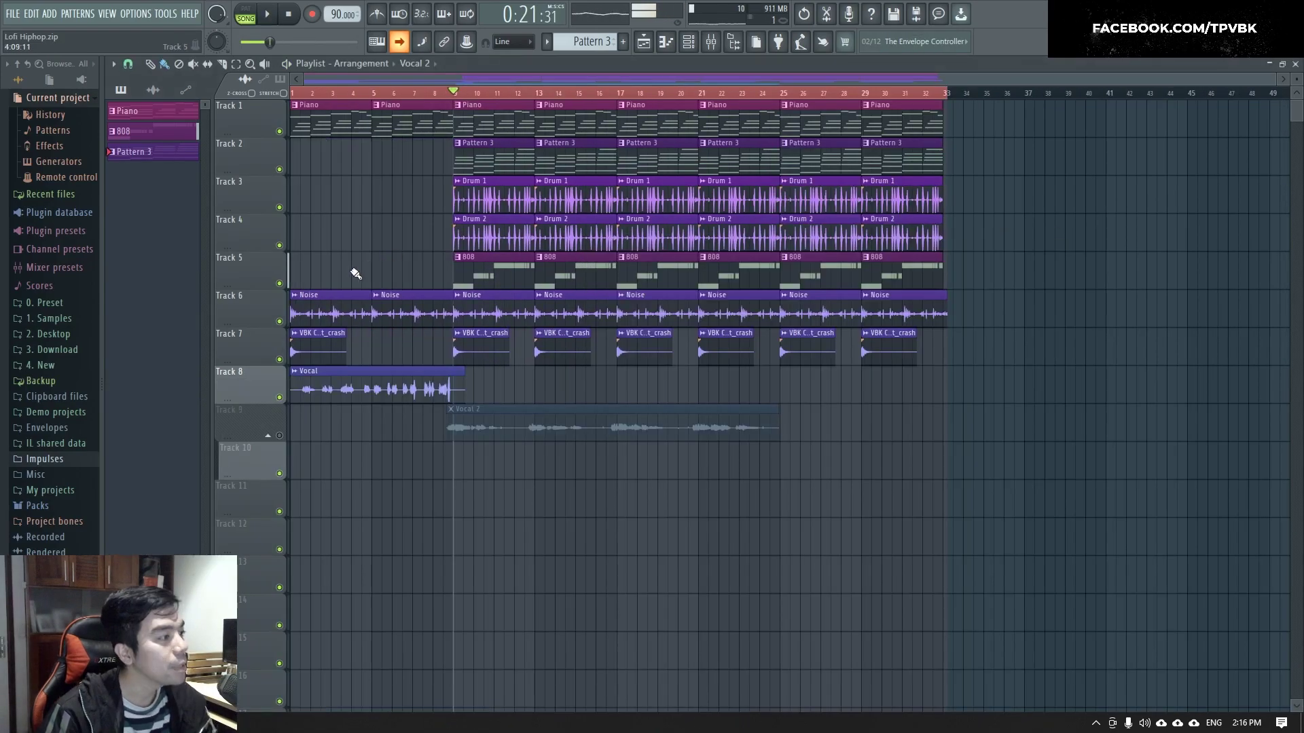
Solo the 808 on Track 5, open its Diablo Lite window and move it clear of the effect slots.
{"action": "right_click", "coordinate": [280, 284]}
{"action": "key", "text": "F9"}
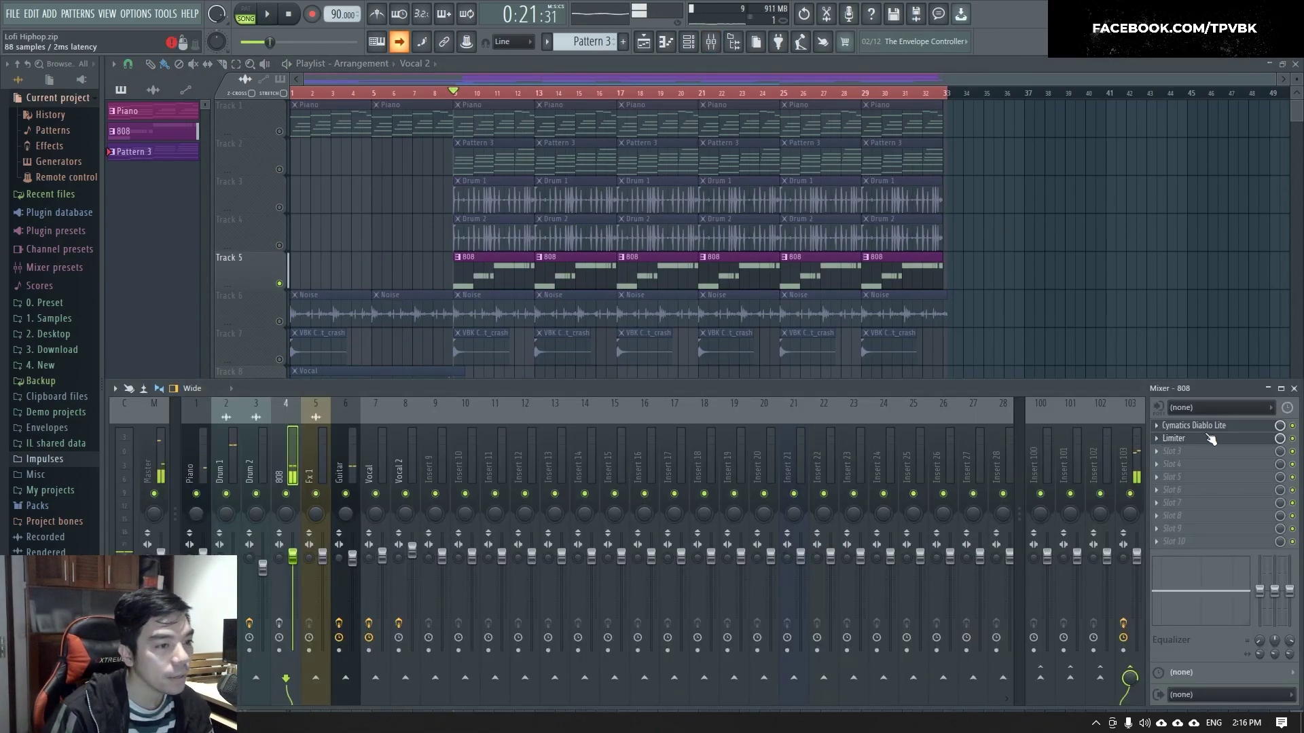
{"action": "left_click", "coordinate": [1229, 427]}
{"action": "left_click_drag", "start_coordinate": [920, 72], "coordinate": [724, 178]}
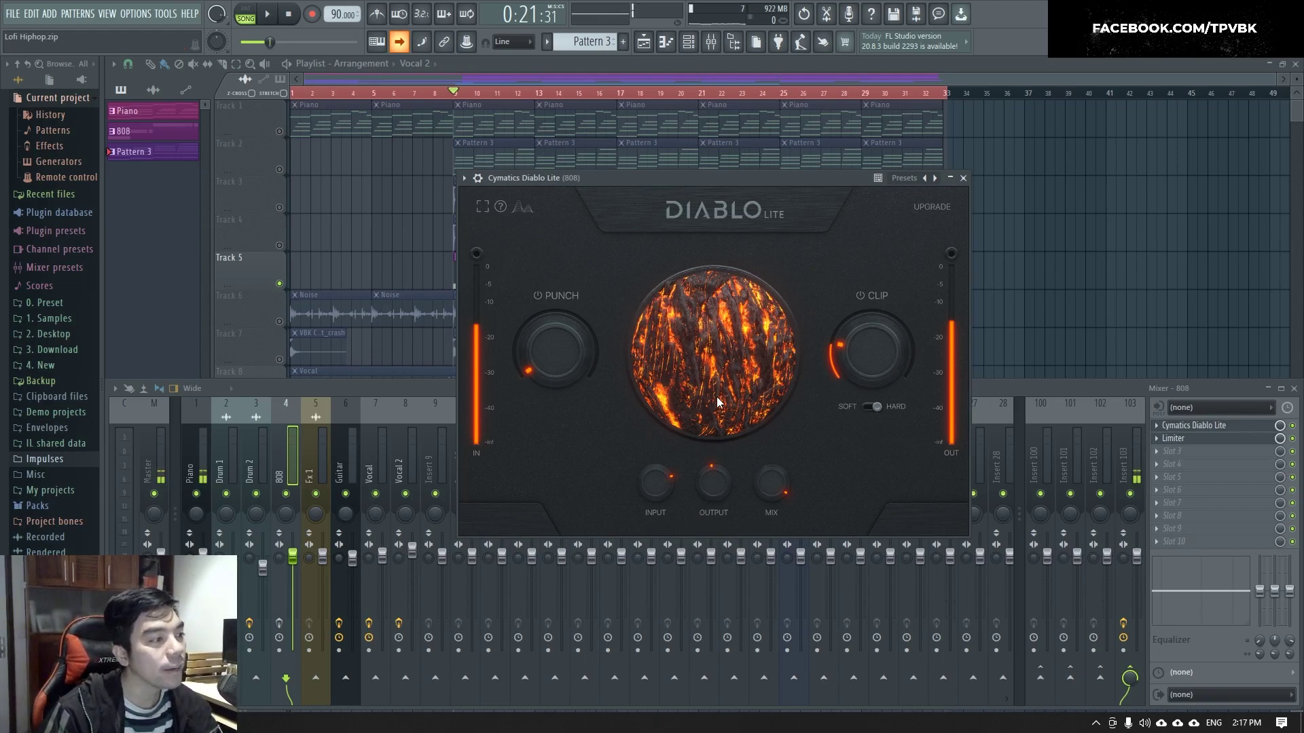
{"action": "left_click_drag", "start_coordinate": [596, 183], "coordinate": [670, 218]}
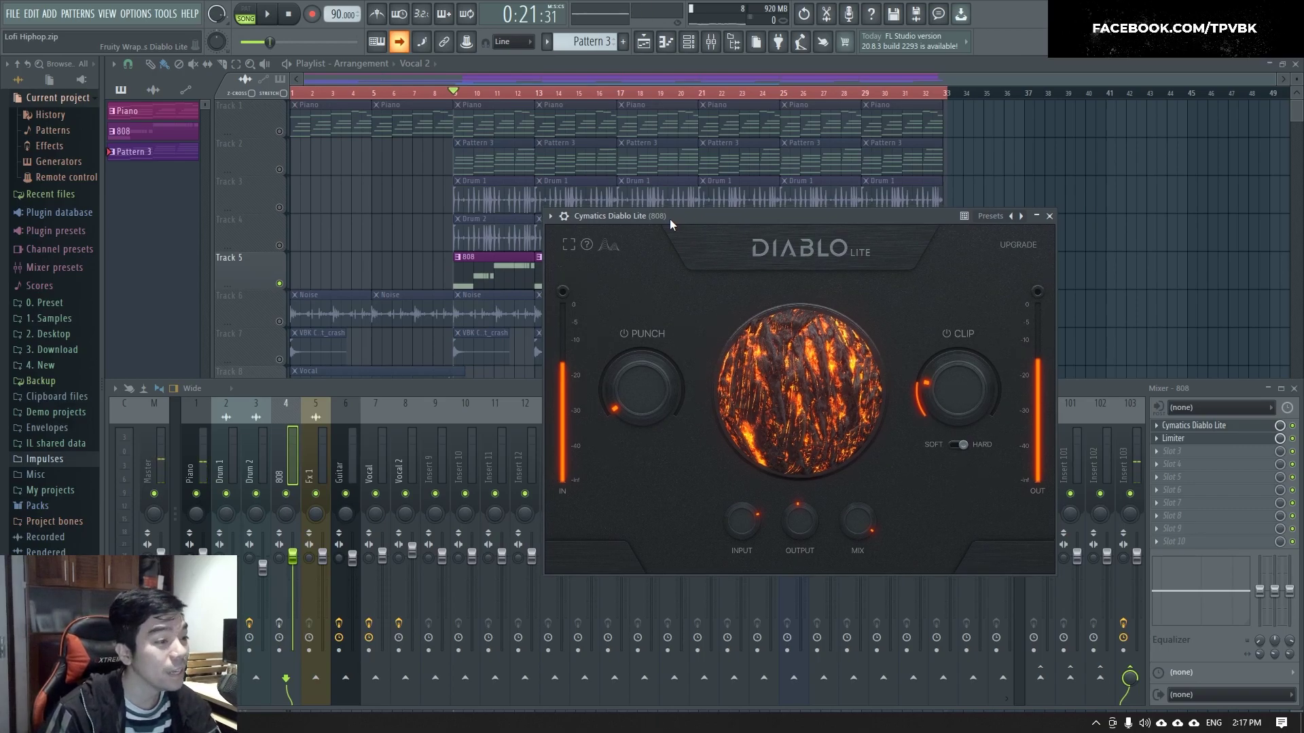
Play the soloed 808 with Diablo Lite's Input at 20 dB and adjust the gain of the Limiter after it.
{"action": "key", "text": "space"}
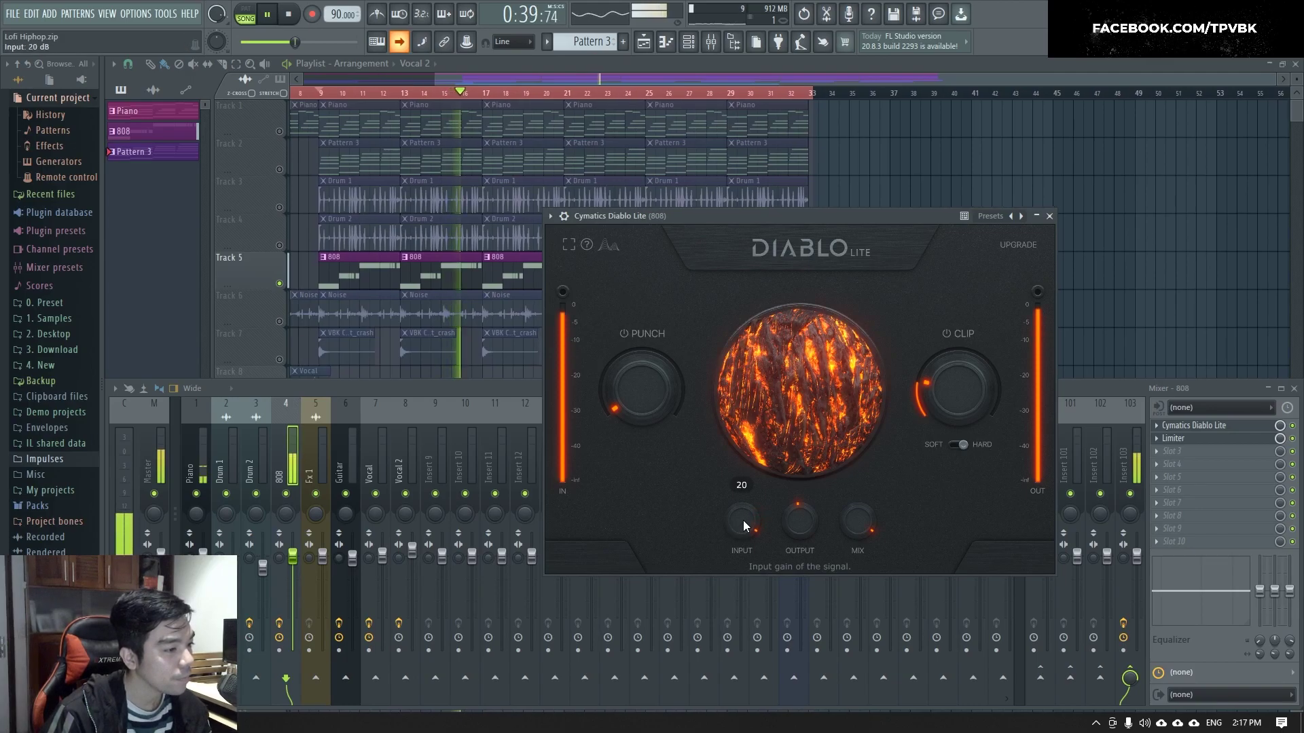
{"action": "left_click", "coordinate": [1204, 440]}
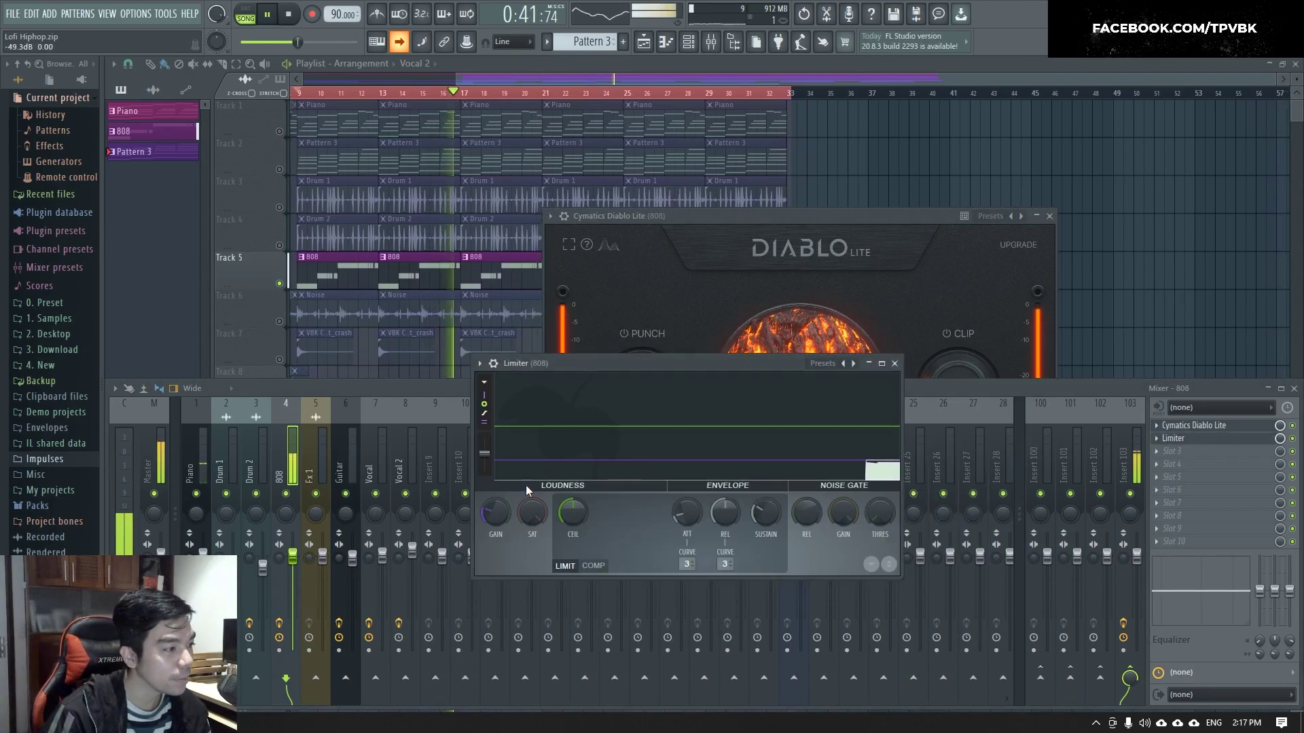
{"action": "left_click_drag", "start_coordinate": [501, 520], "coordinate": [501, 529]}
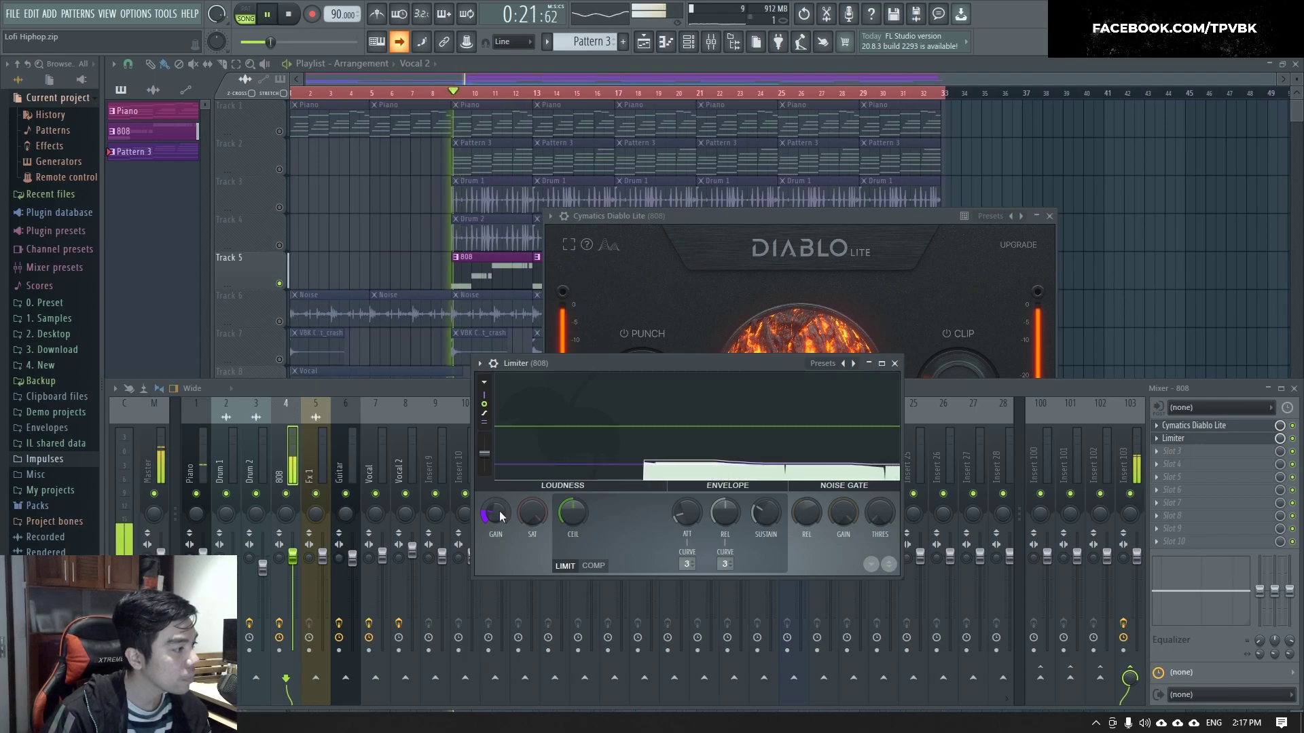
{"action": "left_click", "coordinate": [894, 364]}
Replay the soloed 808 through Diablo Lite and the Limiter to check its level.
{"action": "key", "text": "space"}
{"action": "key", "text": "space"}
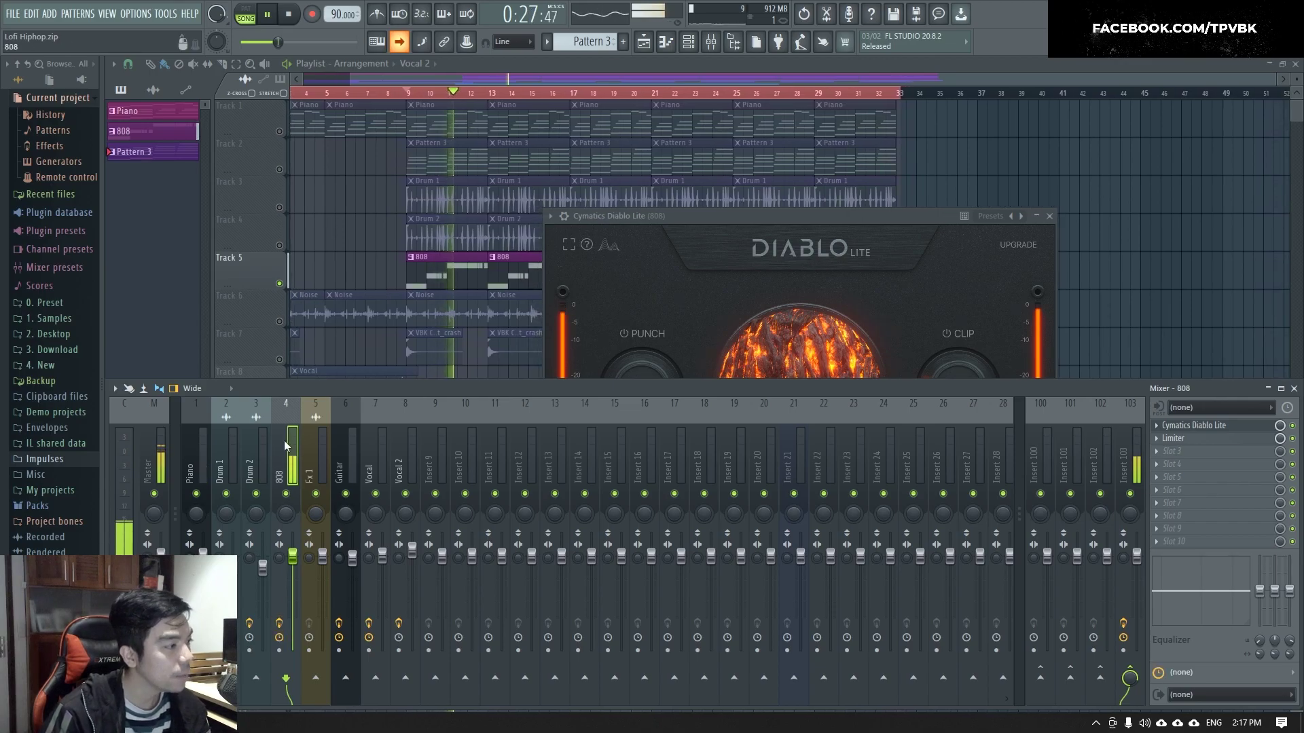
{"action": "left_click", "coordinate": [370, 343]}
{"action": "key", "text": "space"}
Unsolo Track 5, play the full arrangement briefly and bring up the mixer.
{"action": "right_click", "coordinate": [279, 283]}
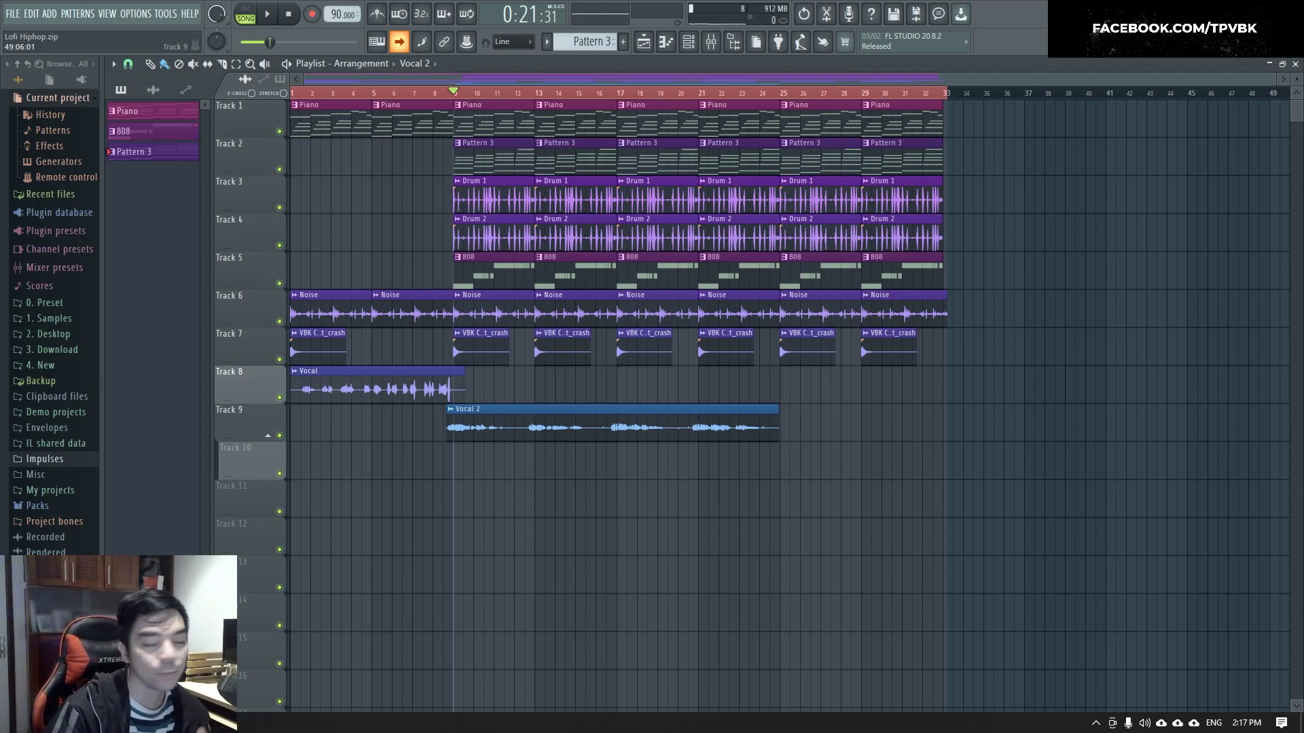
{"action": "key", "text": "space"}
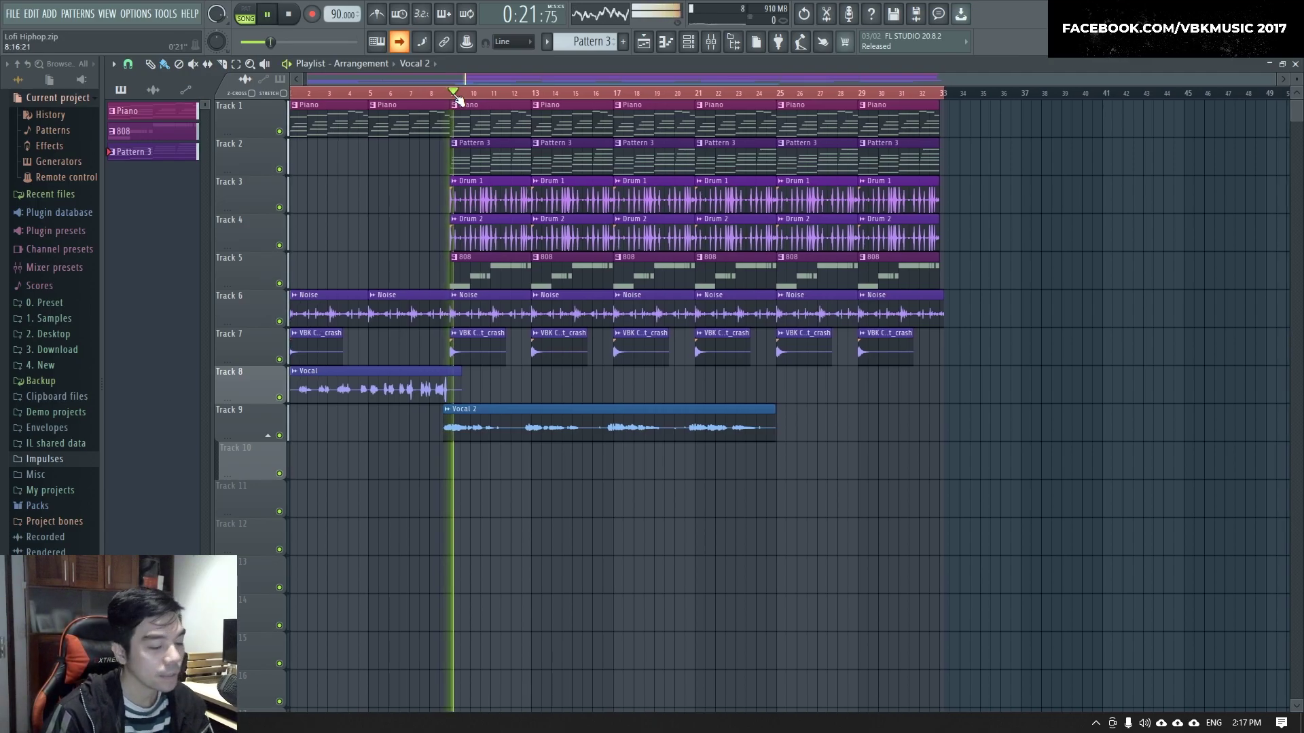
{"action": "key", "text": "F9"}
{"action": "key", "text": "space"}
Turn off the effects on the 808 mixer track and play the beat with Vocal 2 muted to compare.
{"action": "left_click", "coordinate": [280, 623]}
{"action": "key", "text": "space"}
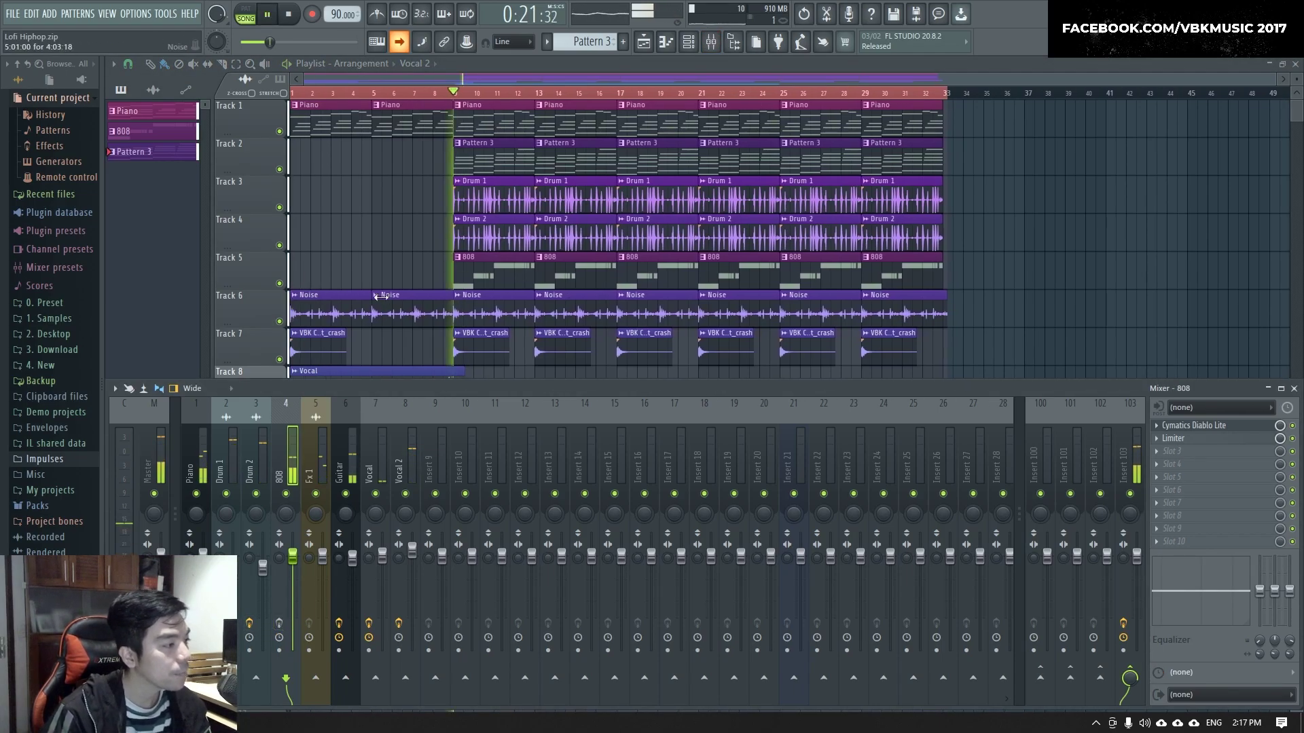
{"action": "key", "text": "F9"}
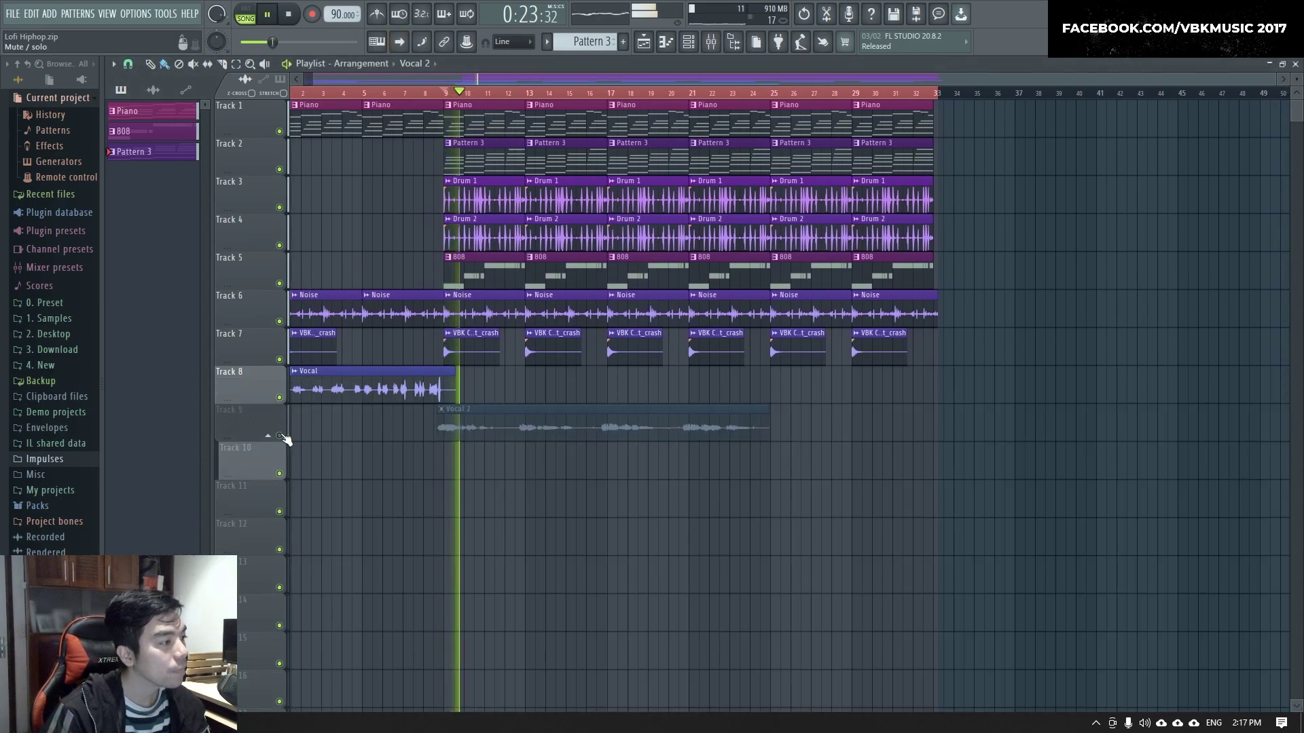
{"action": "key", "text": "F9"}
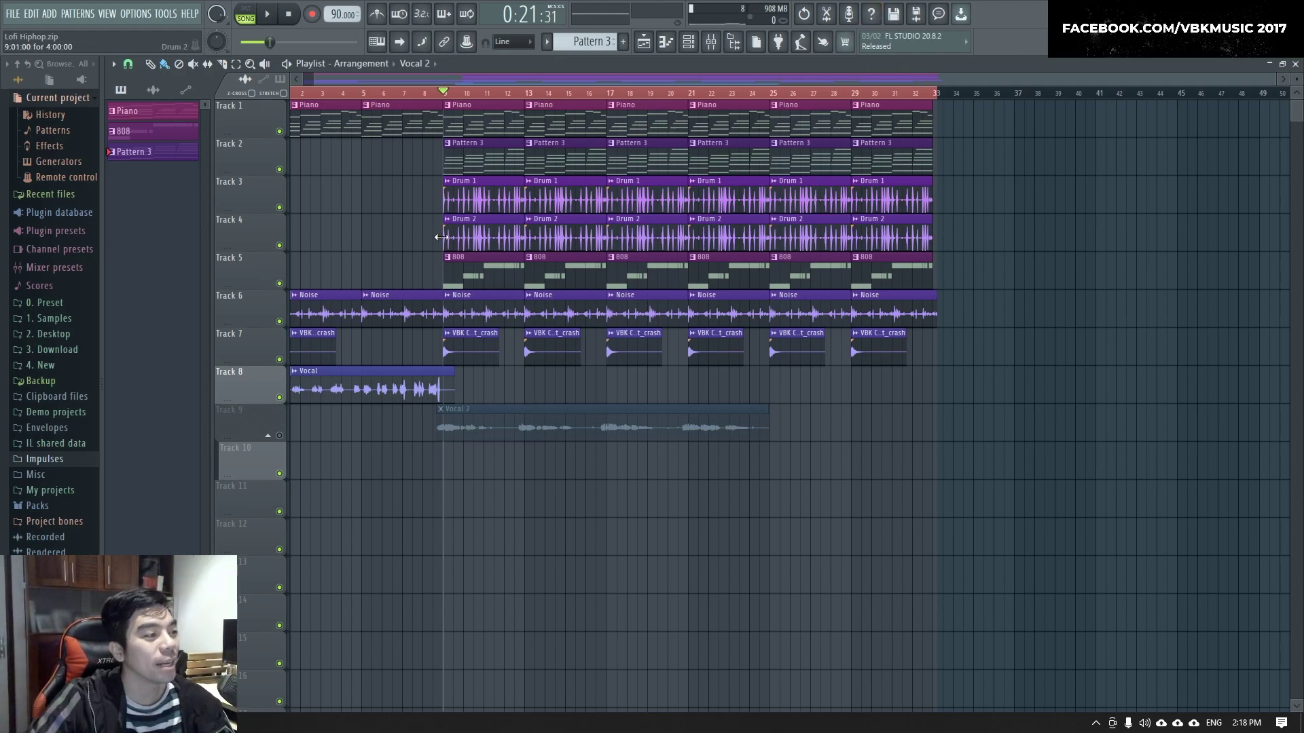
{"action": "scroll", "coordinate": [446, 237], "scroll_direction": "up", "scroll_amount": 5}
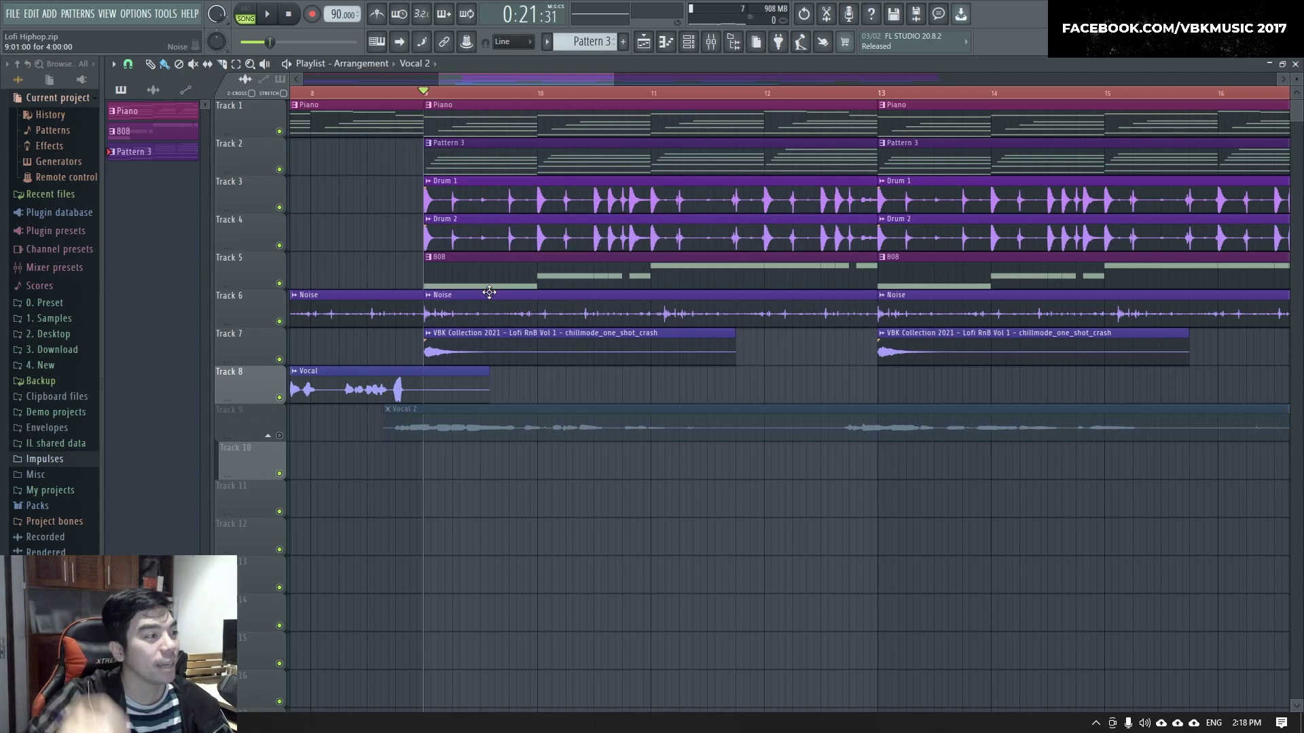
{"action": "scroll", "coordinate": [506, 278], "scroll_direction": "down", "scroll_amount": 5}
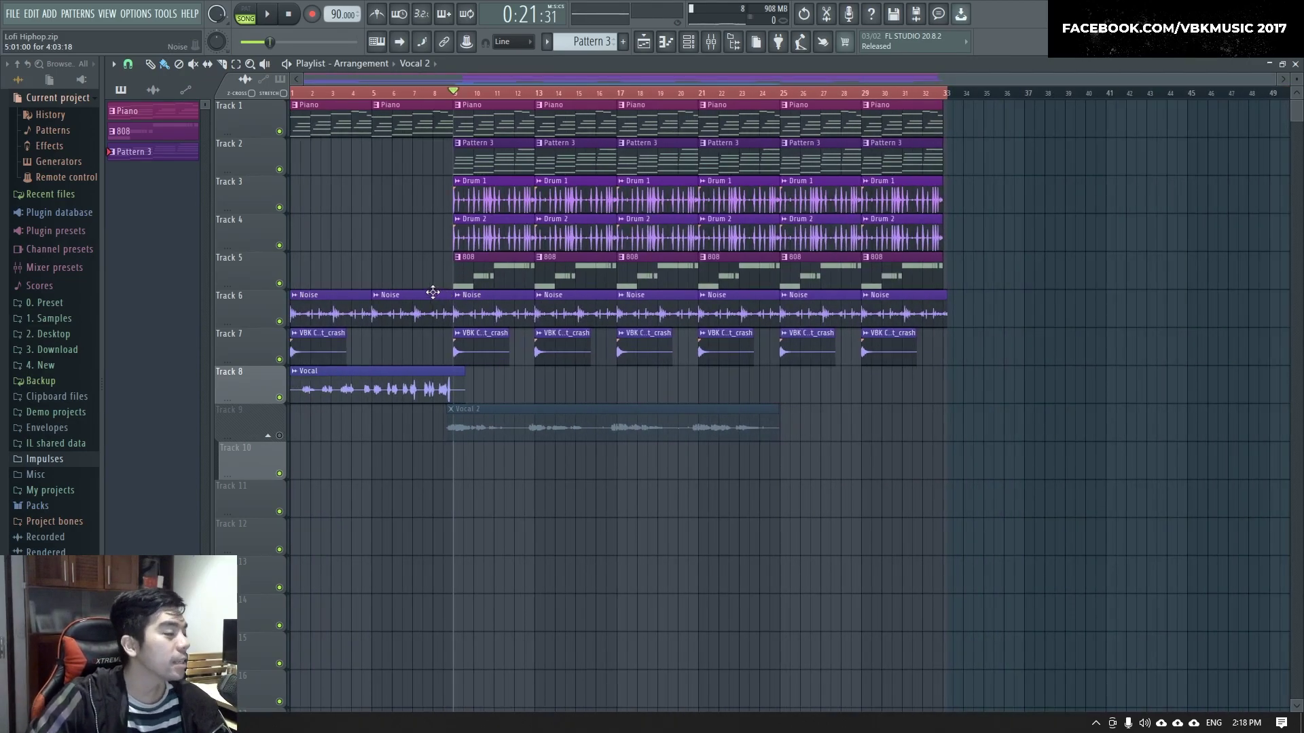